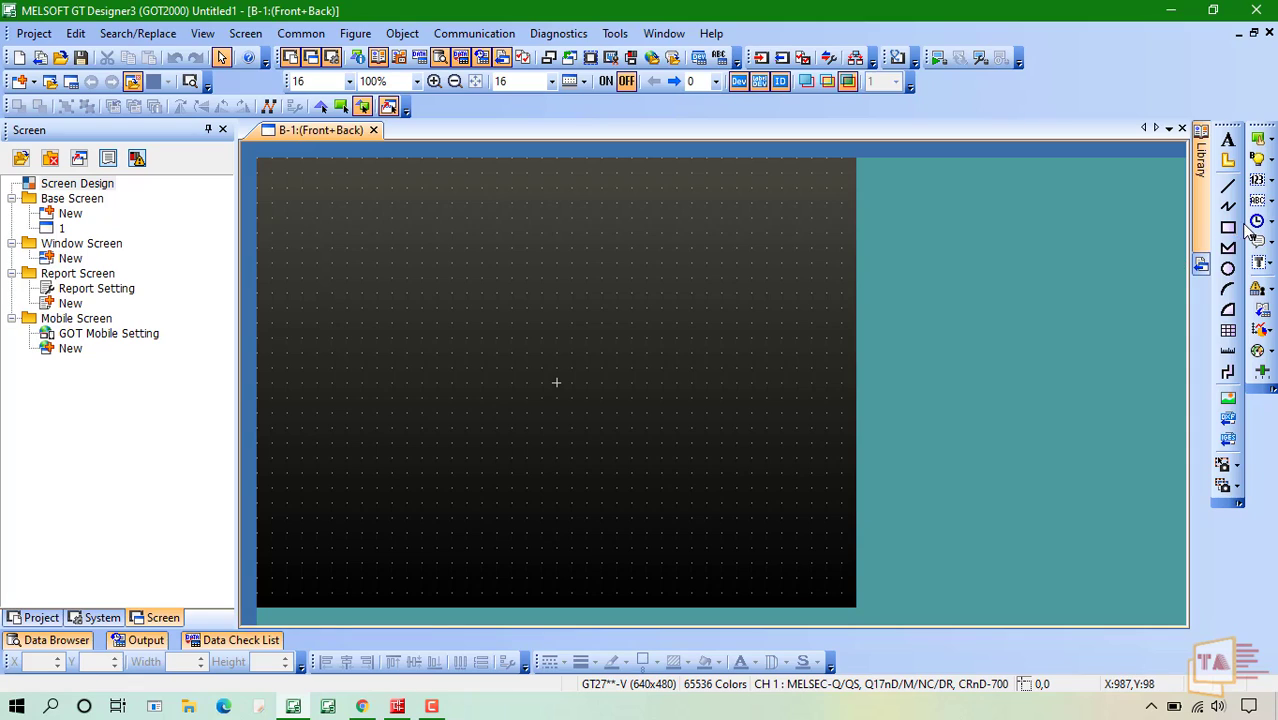
# Step: Draw a rectangle about 209 × 33 dots near the upper-left corner of base screen 1 and open its settings
pyautogui.click(1227, 232)
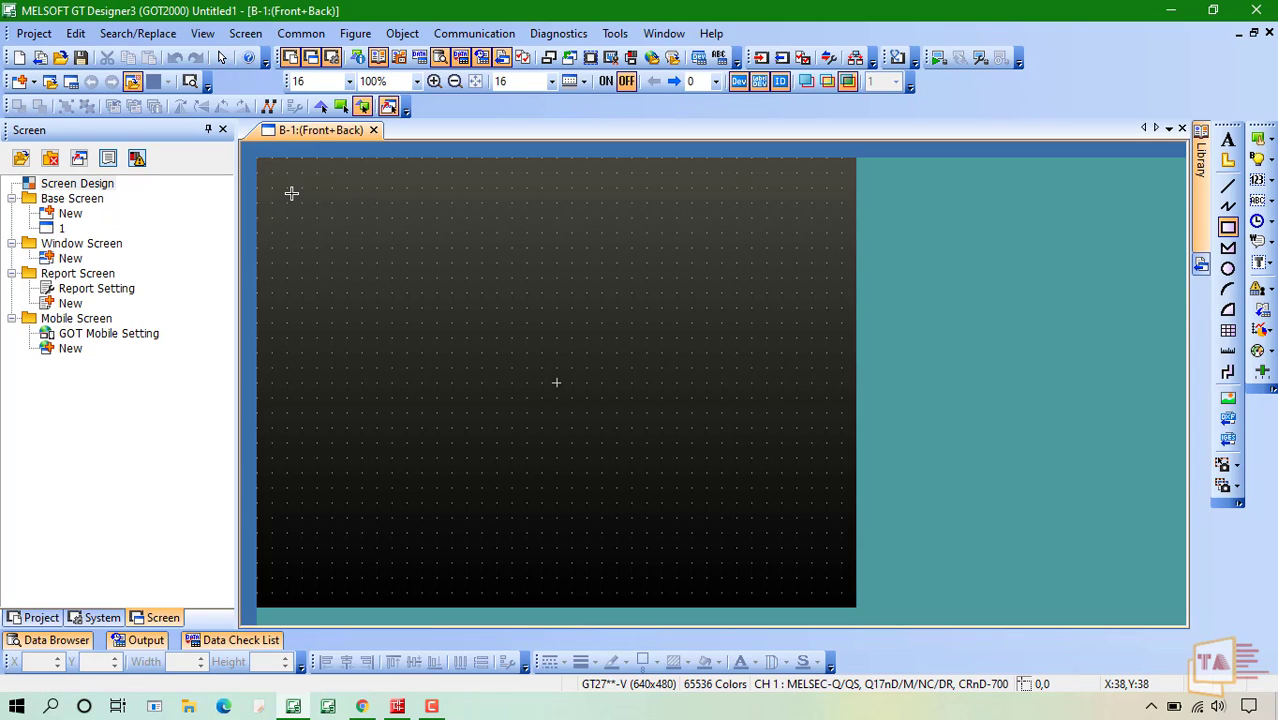
pyautogui.moveTo(288, 191); pyautogui.dragTo(484, 218)
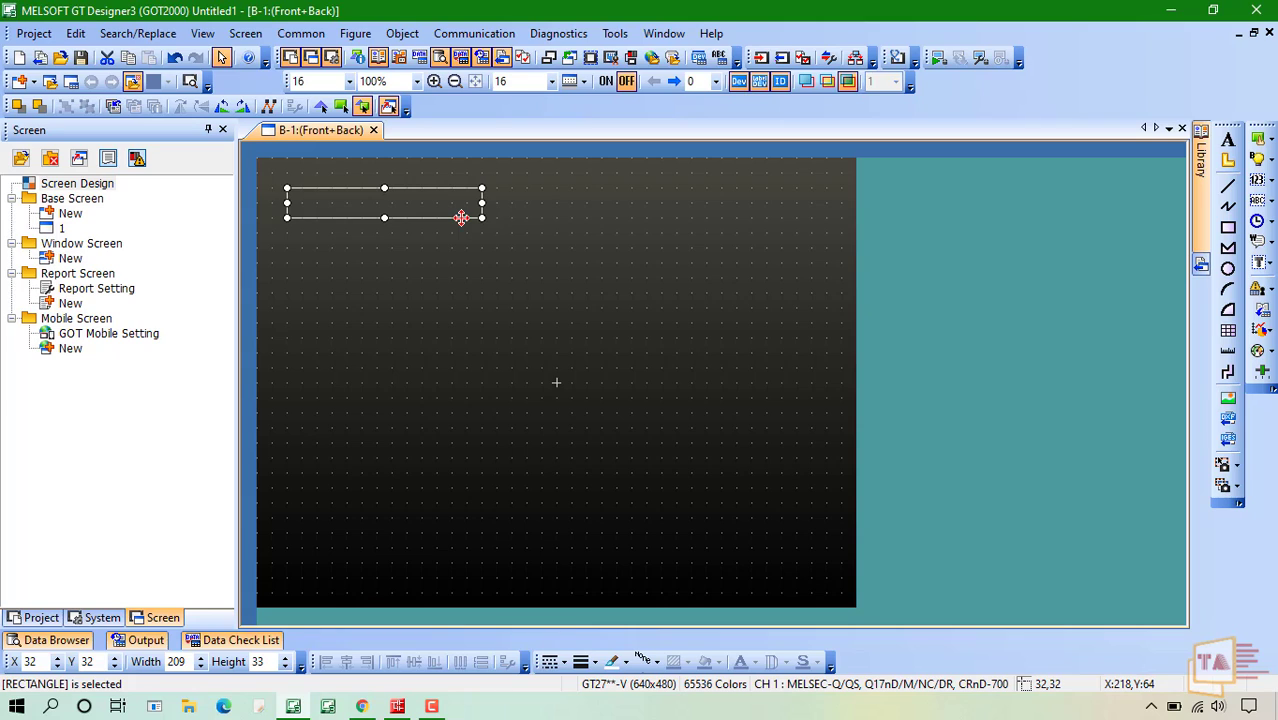
pyautogui.doubleClick(461, 218)
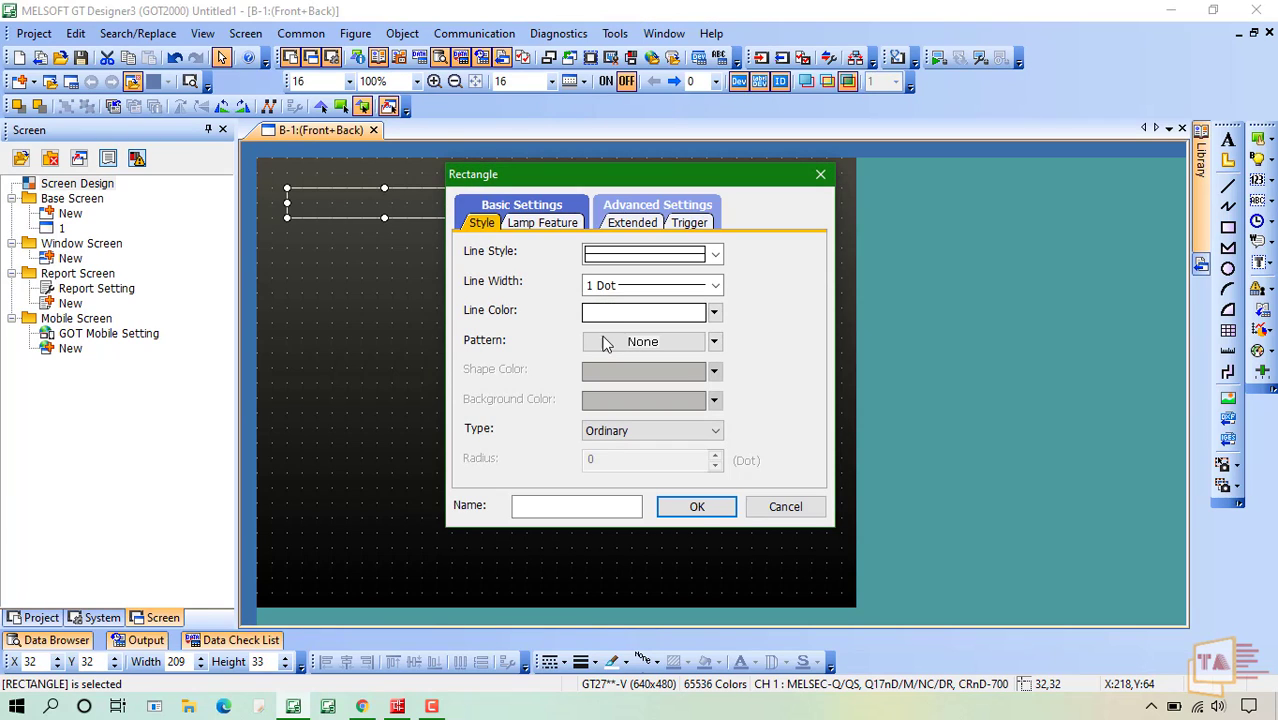
# Step: Fill the rectangle with pattern 8, keeping the default line style and width
pyautogui.click(716, 286)
pyautogui.click(716, 288)
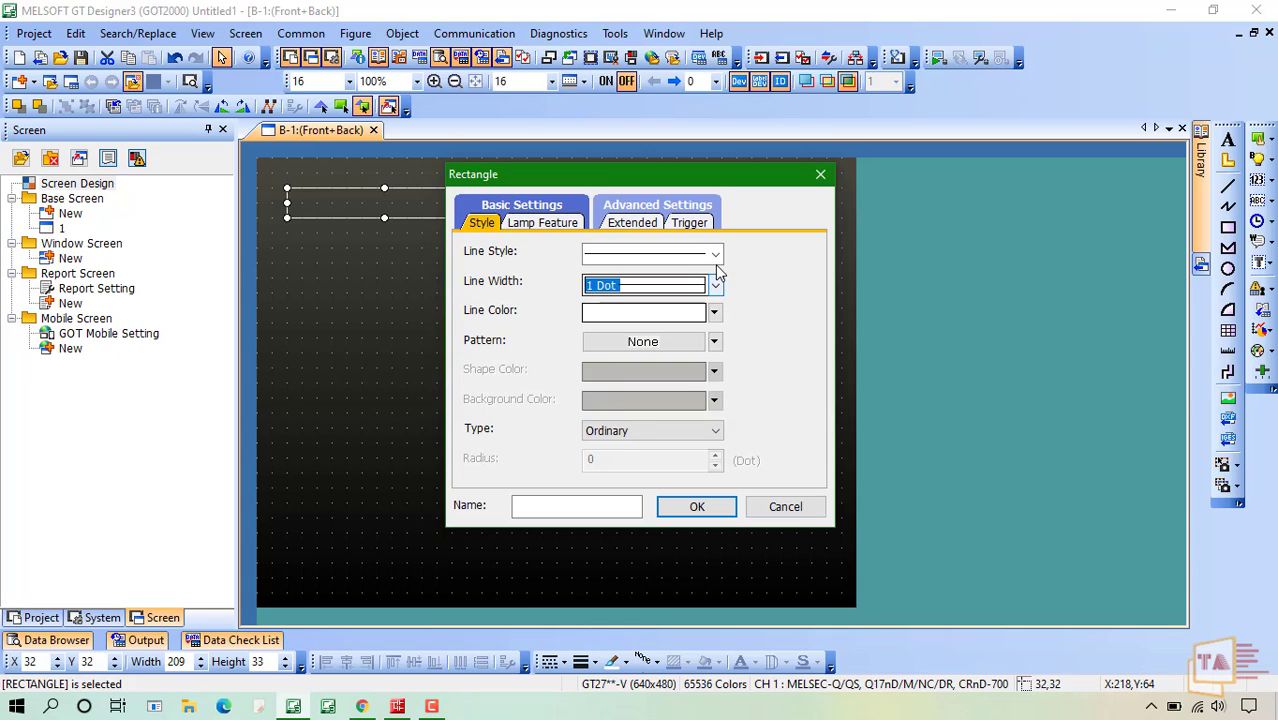
pyautogui.click(714, 254)
pyautogui.click(716, 258)
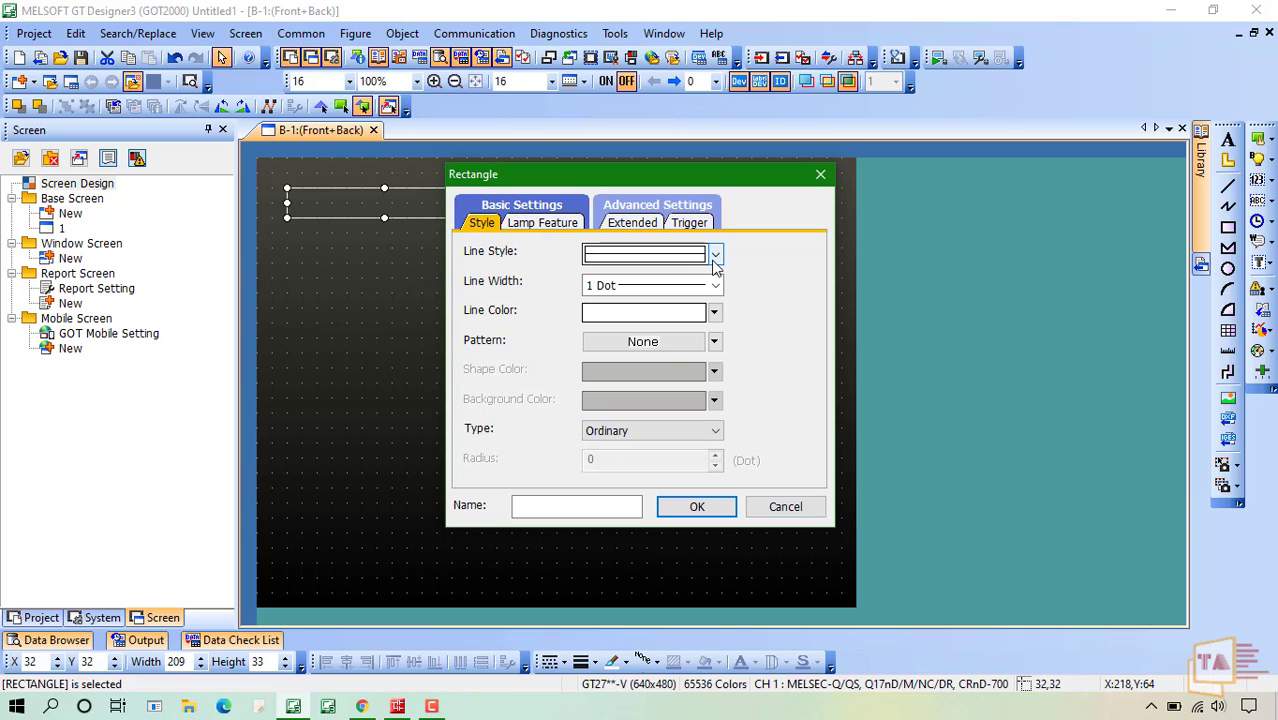
pyautogui.click(714, 343)
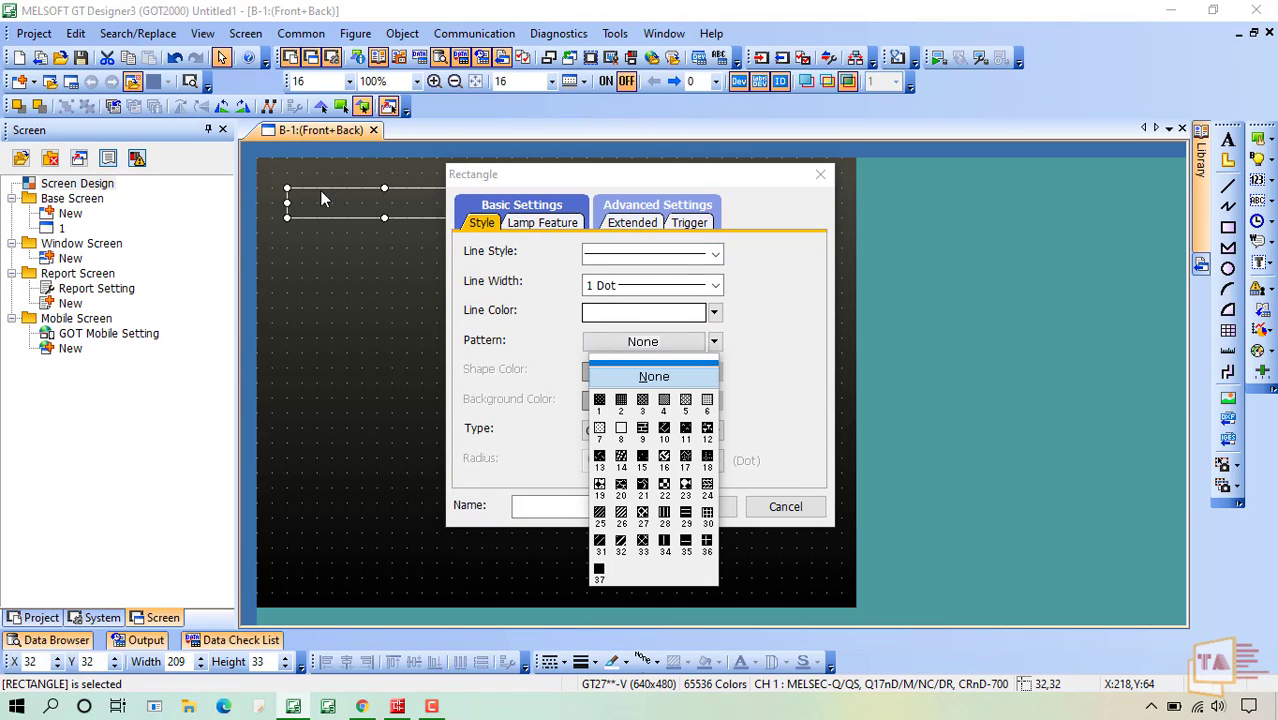
pyautogui.click(621, 430)
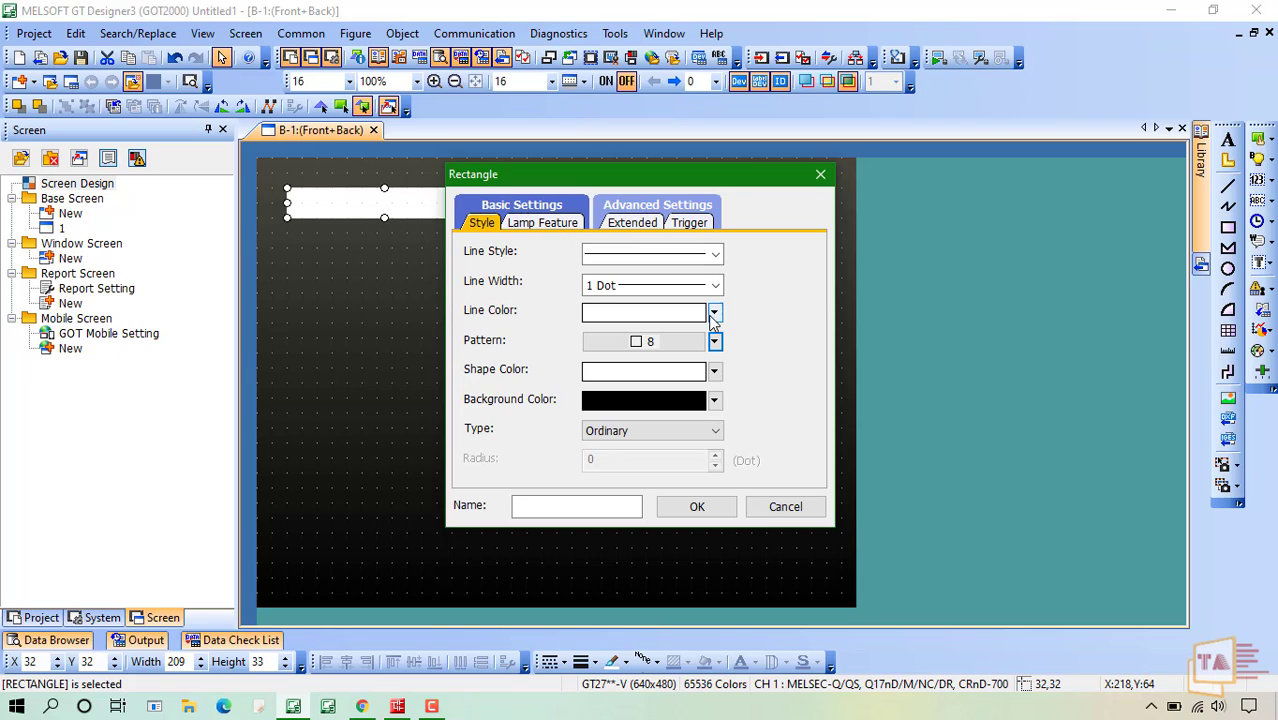
# Step: Try fill patterns 5 and 14 on the rectangle and go back to pattern 8
pyautogui.click(714, 341)
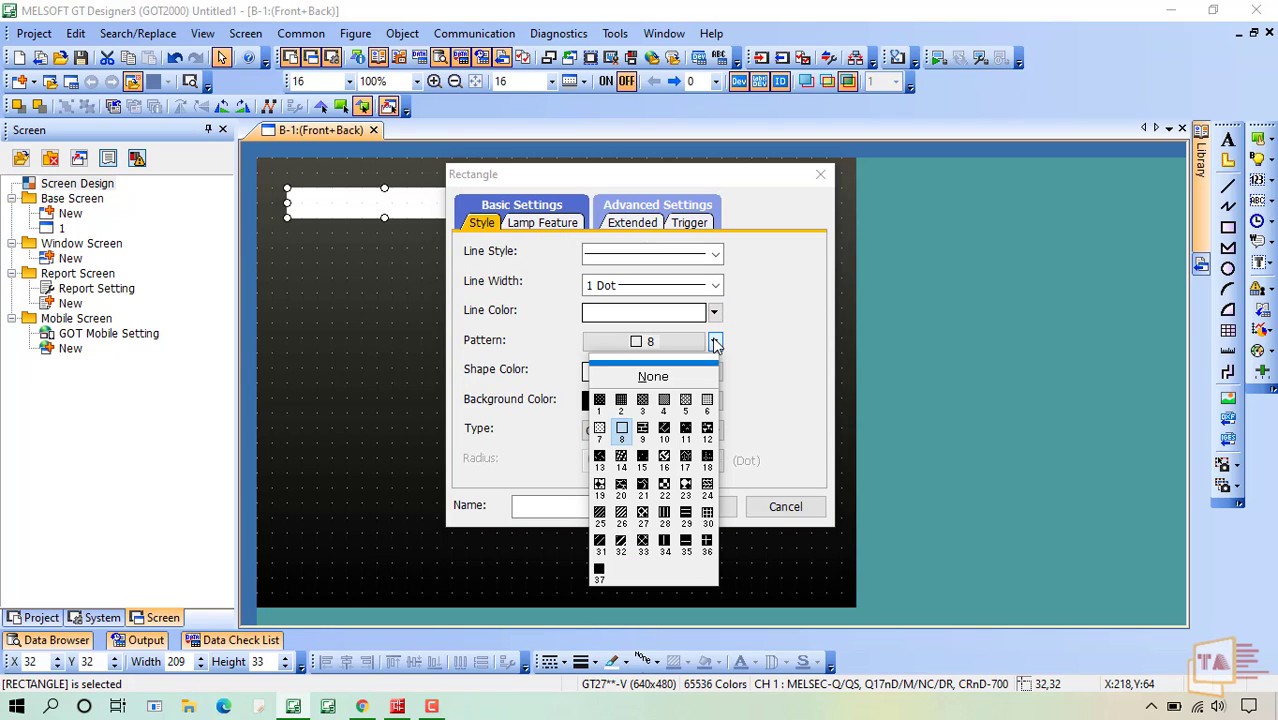
pyautogui.click(686, 401)
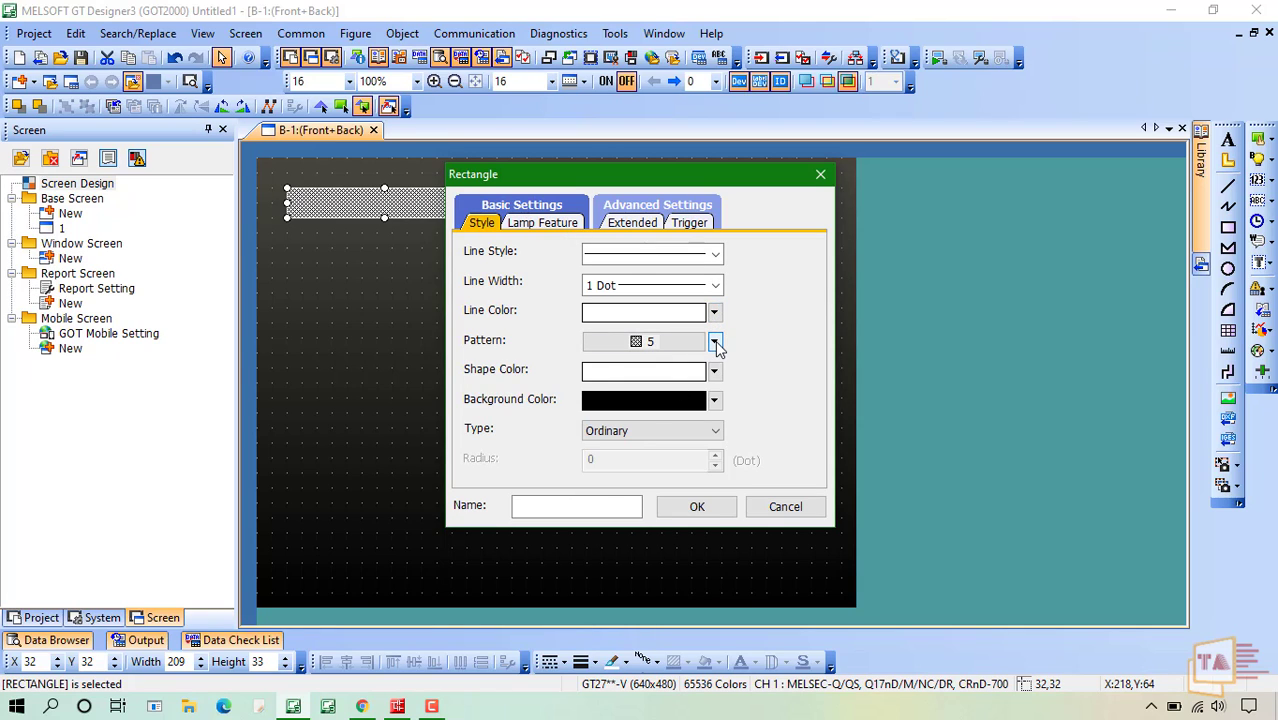
pyautogui.click(714, 341)
pyautogui.click(626, 466)
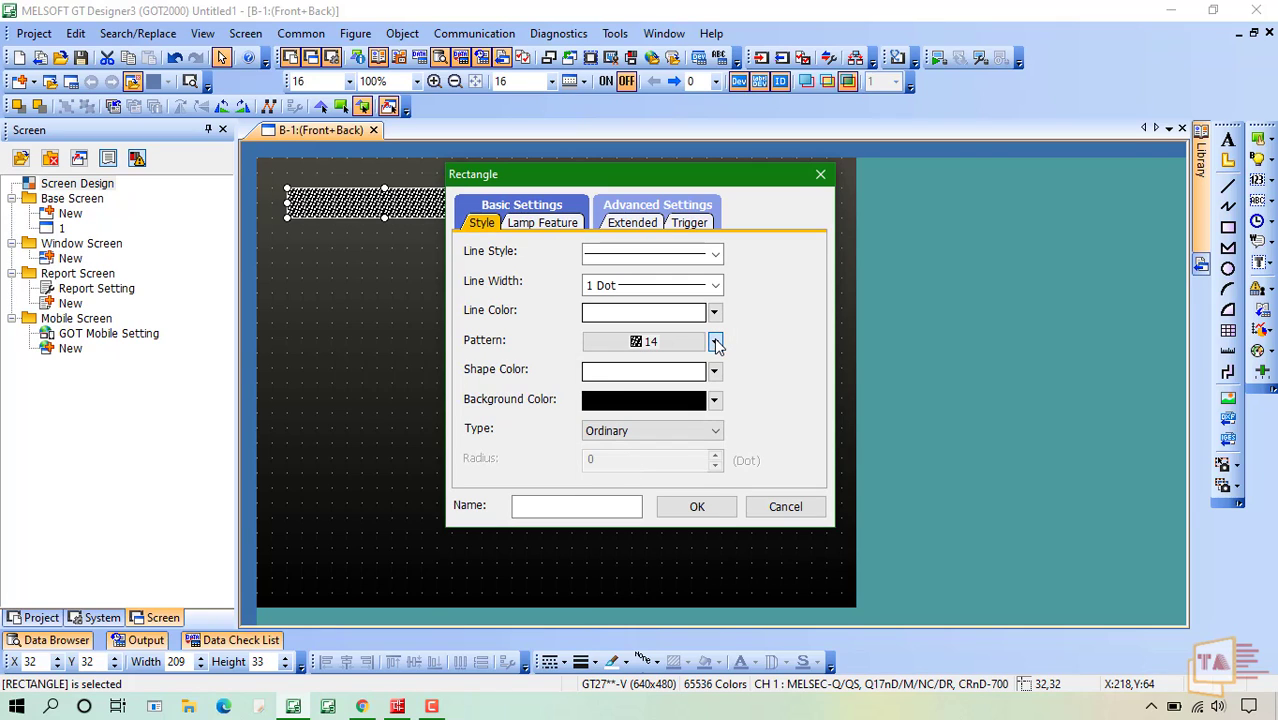
pyautogui.click(716, 343)
pyautogui.click(623, 431)
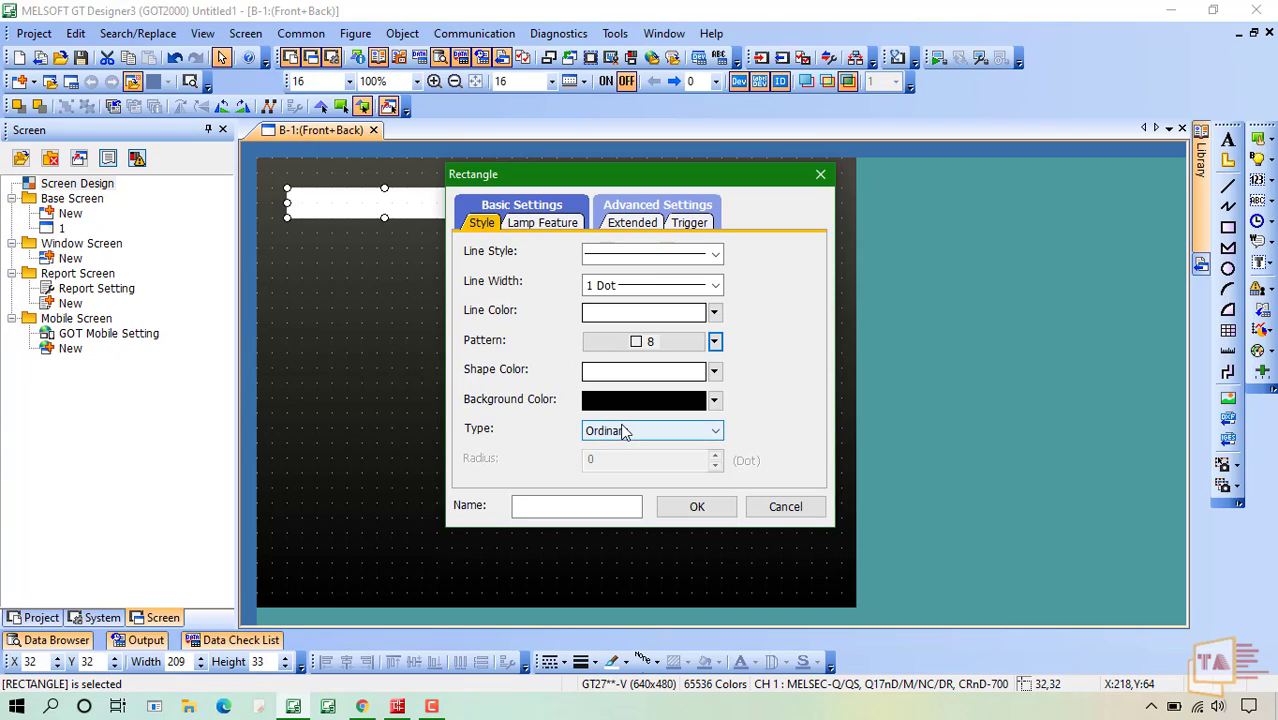
# Step: Set the rectangle's shape color to bright blue, apply the settings and enlarge it to about 257 × 49 dots
pyautogui.click(715, 371)
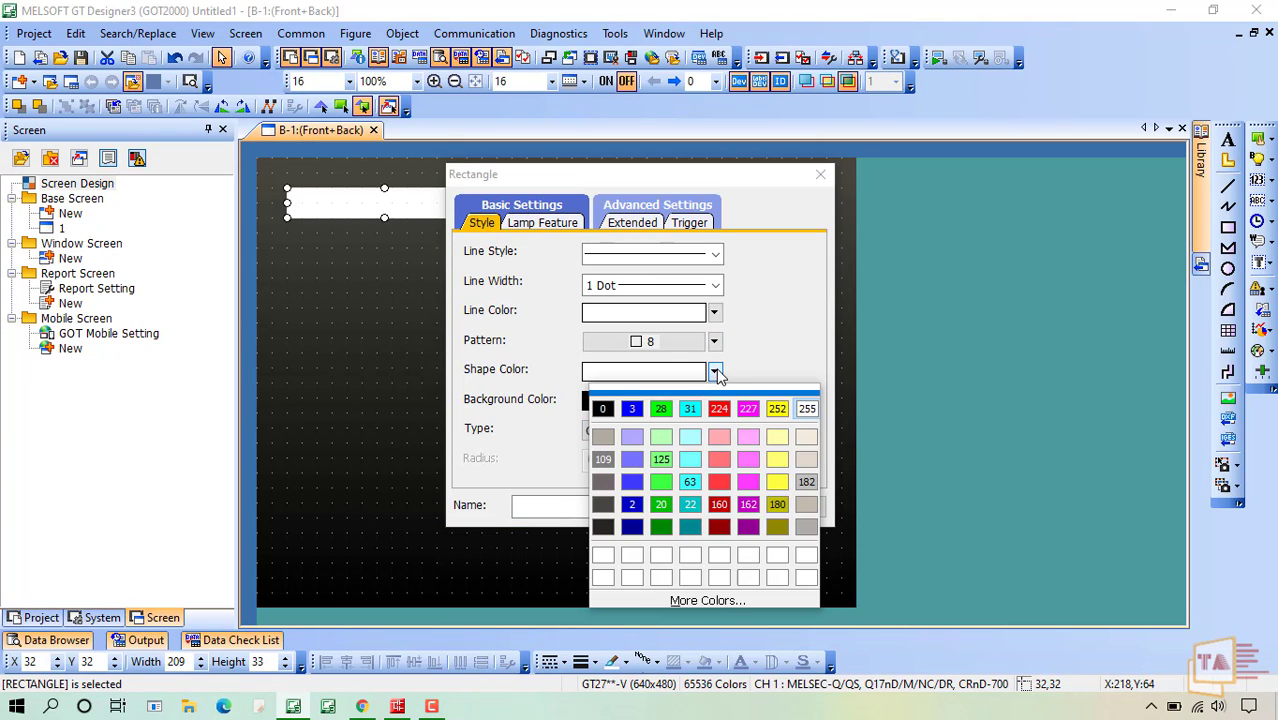
pyautogui.click(661, 408)
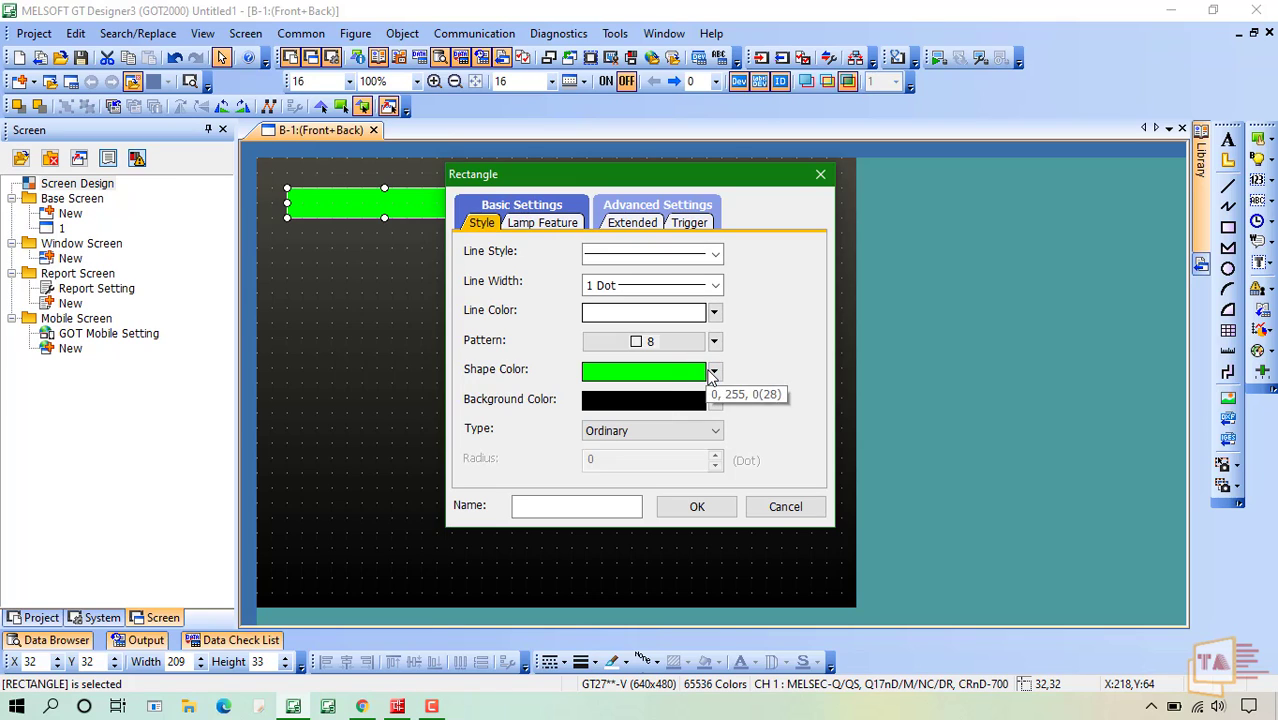
pyautogui.click(712, 372)
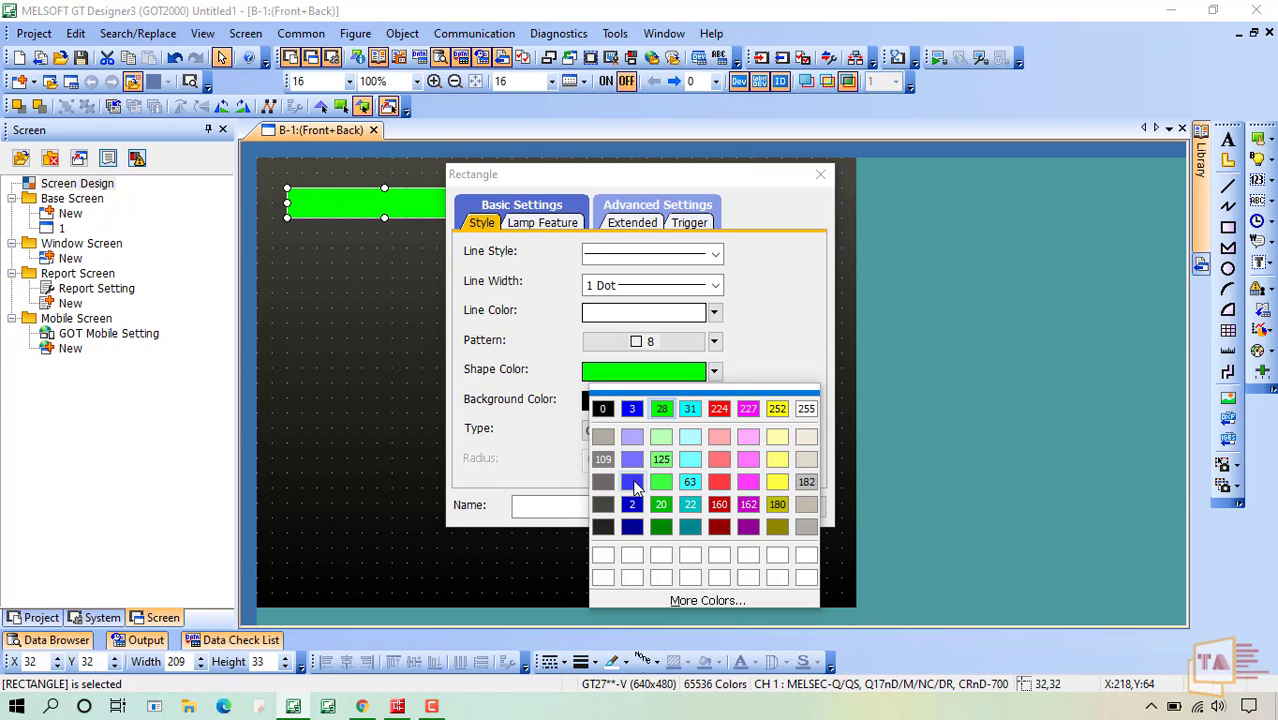
pyautogui.click(635, 483)
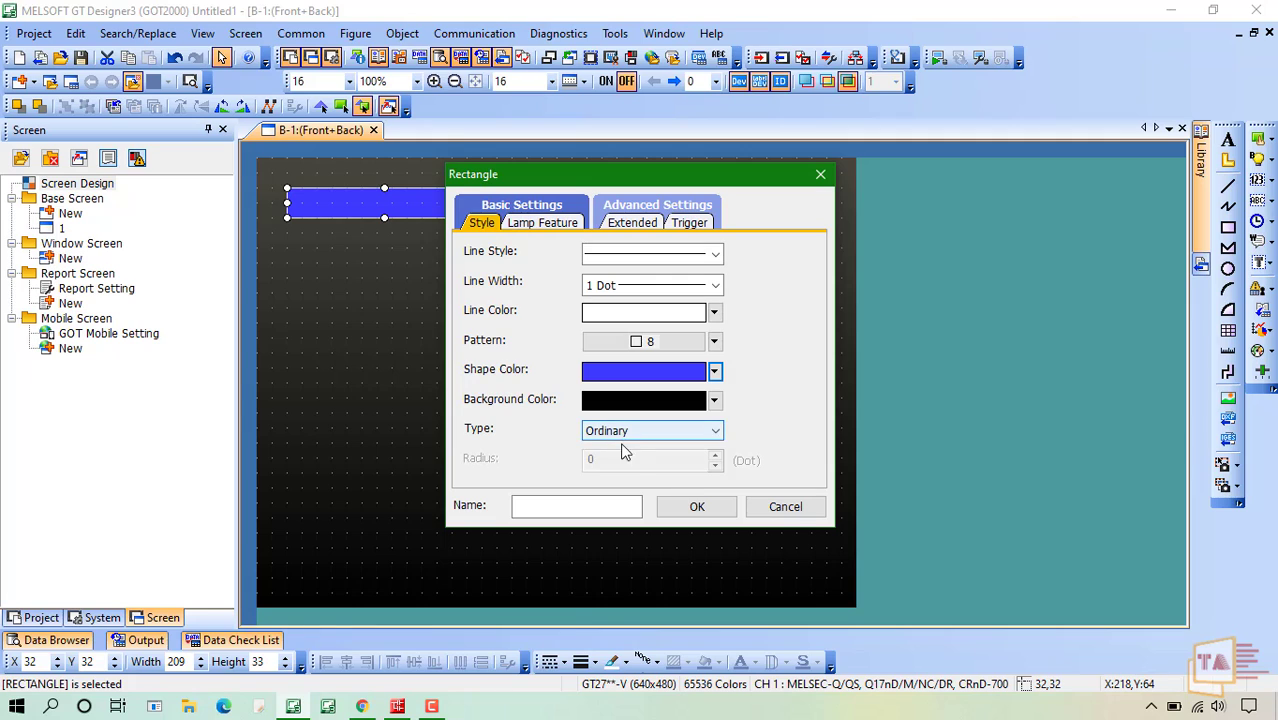
pyautogui.click(692, 510)
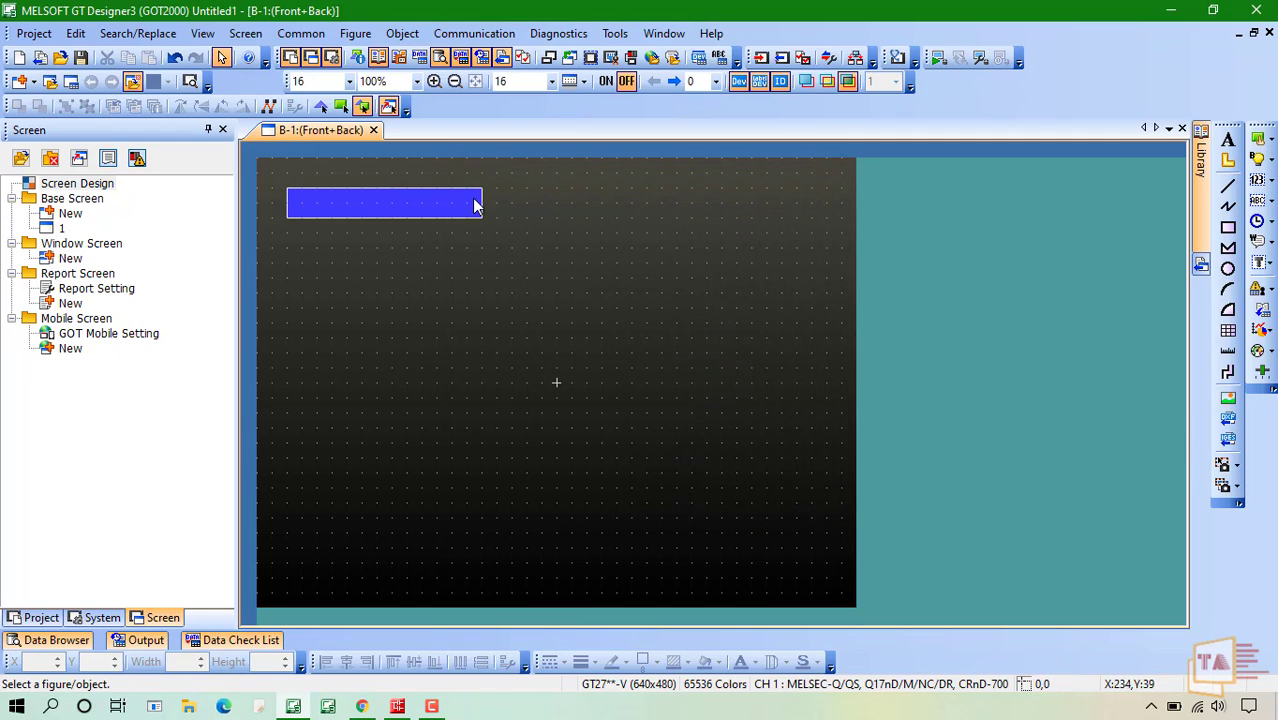
pyautogui.moveTo(476, 216); pyautogui.dragTo(523, 249)
pyautogui.click(658, 238)
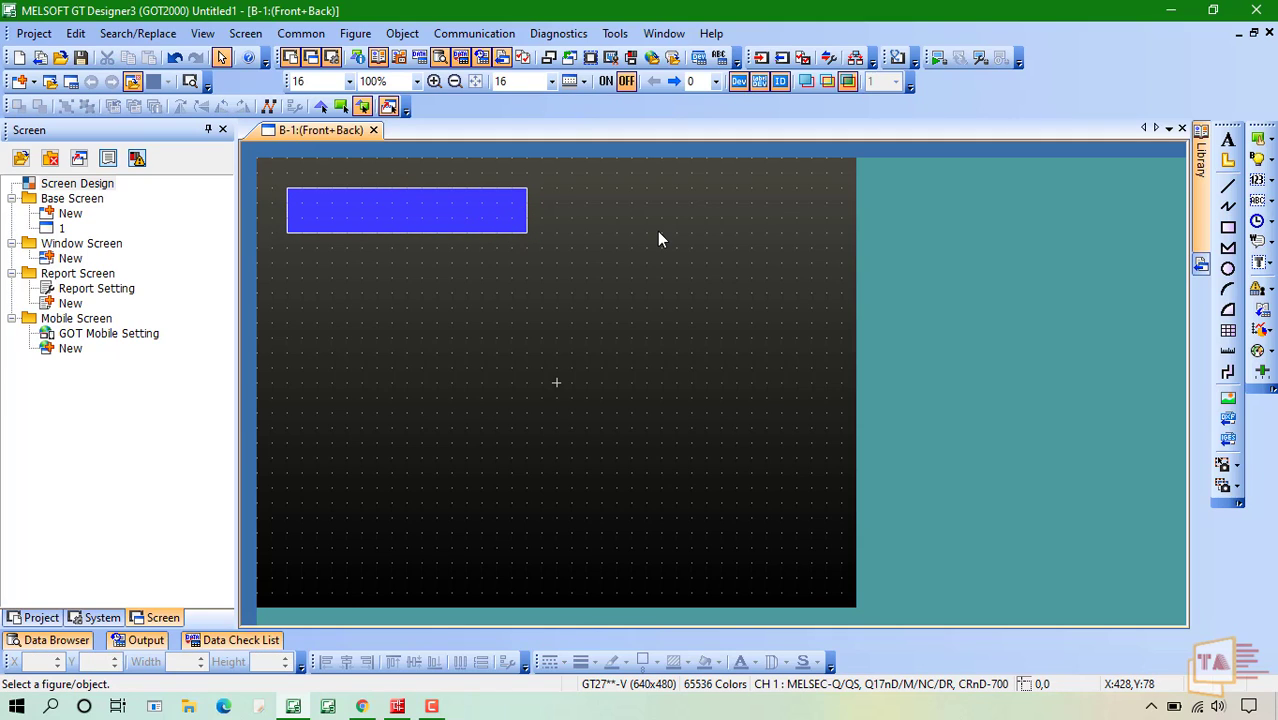
# Step: Place a bit lamp on the left end of the blue rectangle and size it to about 49 × 49 dots
pyautogui.click(1270, 160)
pyautogui.click(1172, 162)
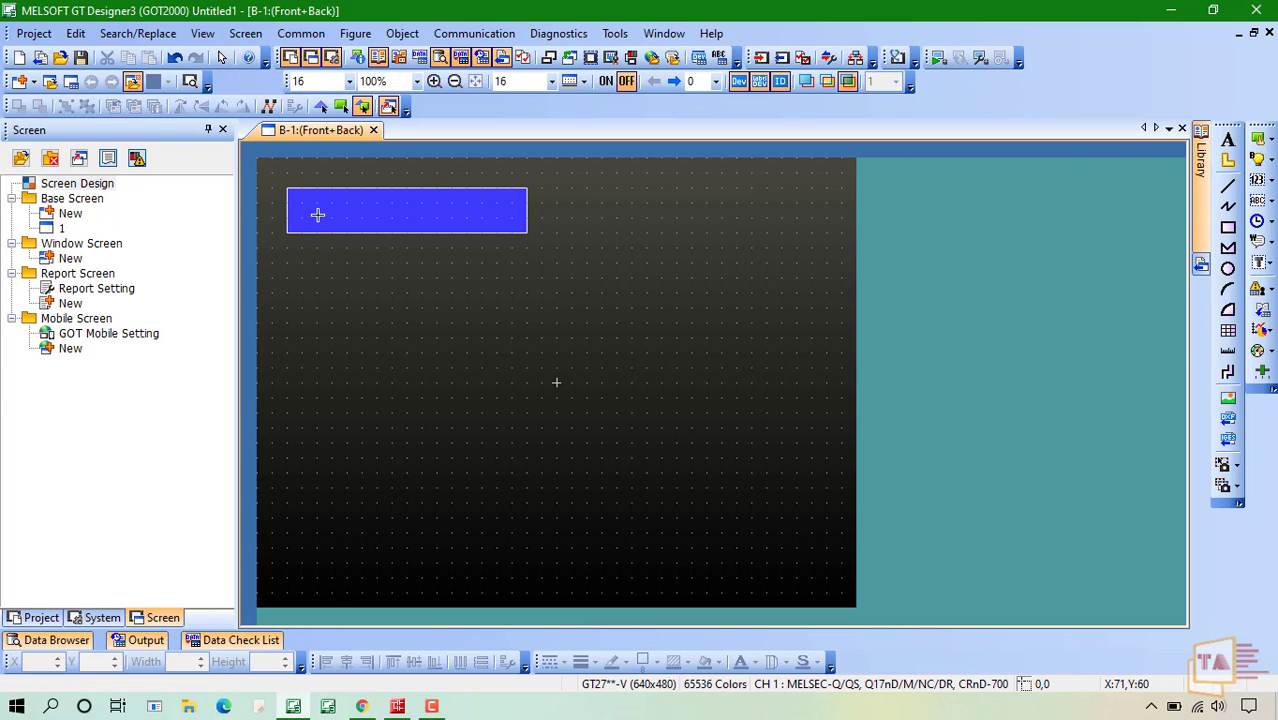
pyautogui.moveTo(307, 225); pyautogui.dragTo(341, 229)
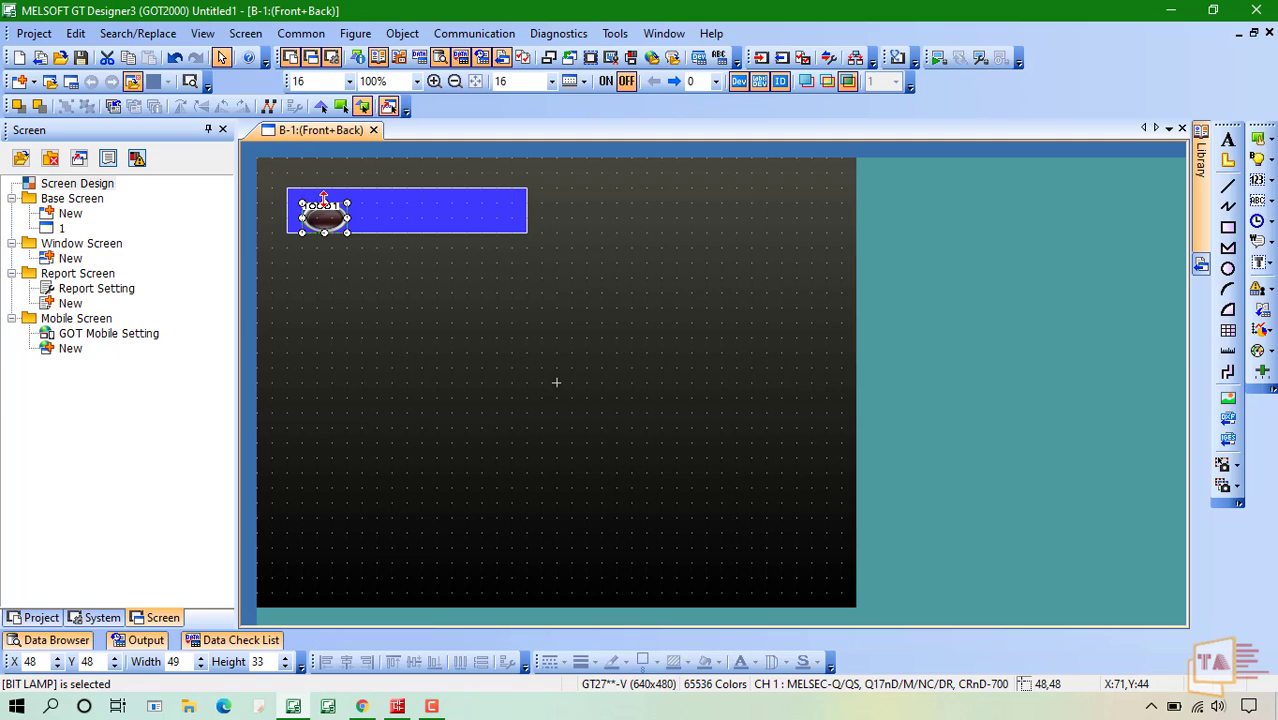
pyautogui.moveTo(323, 196); pyautogui.dragTo(314, 207)
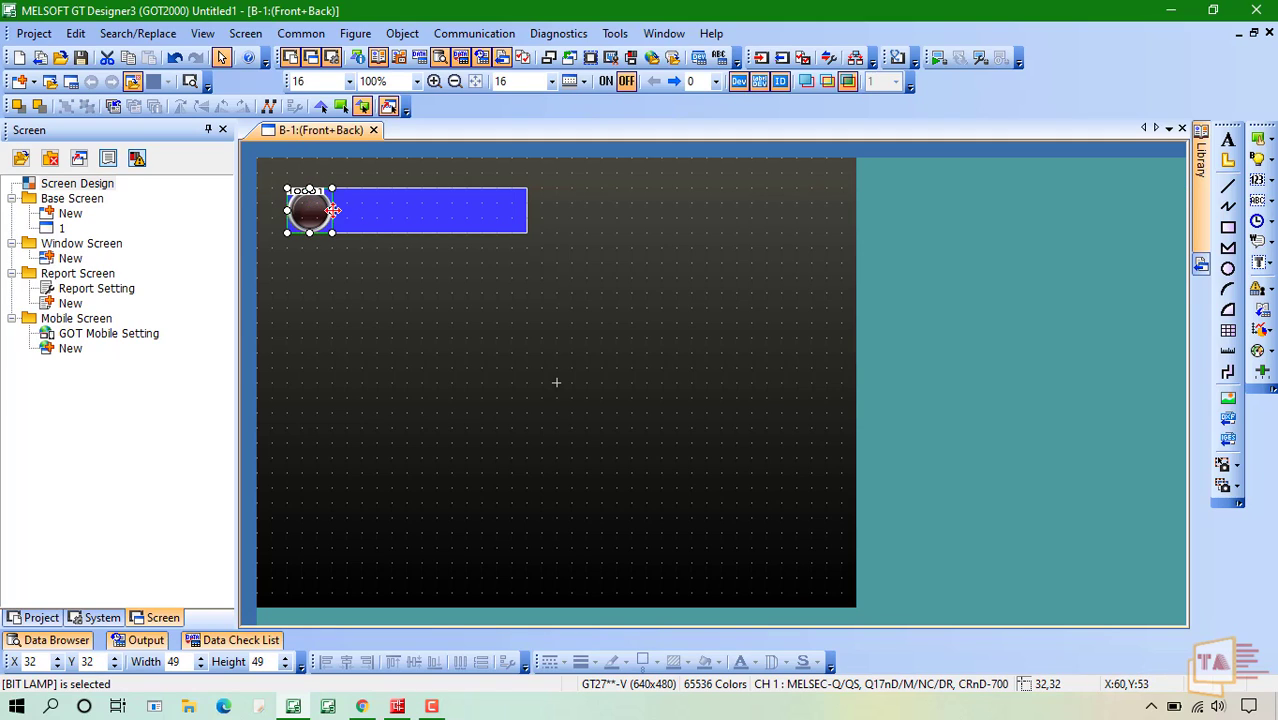
pyautogui.click(354, 215)
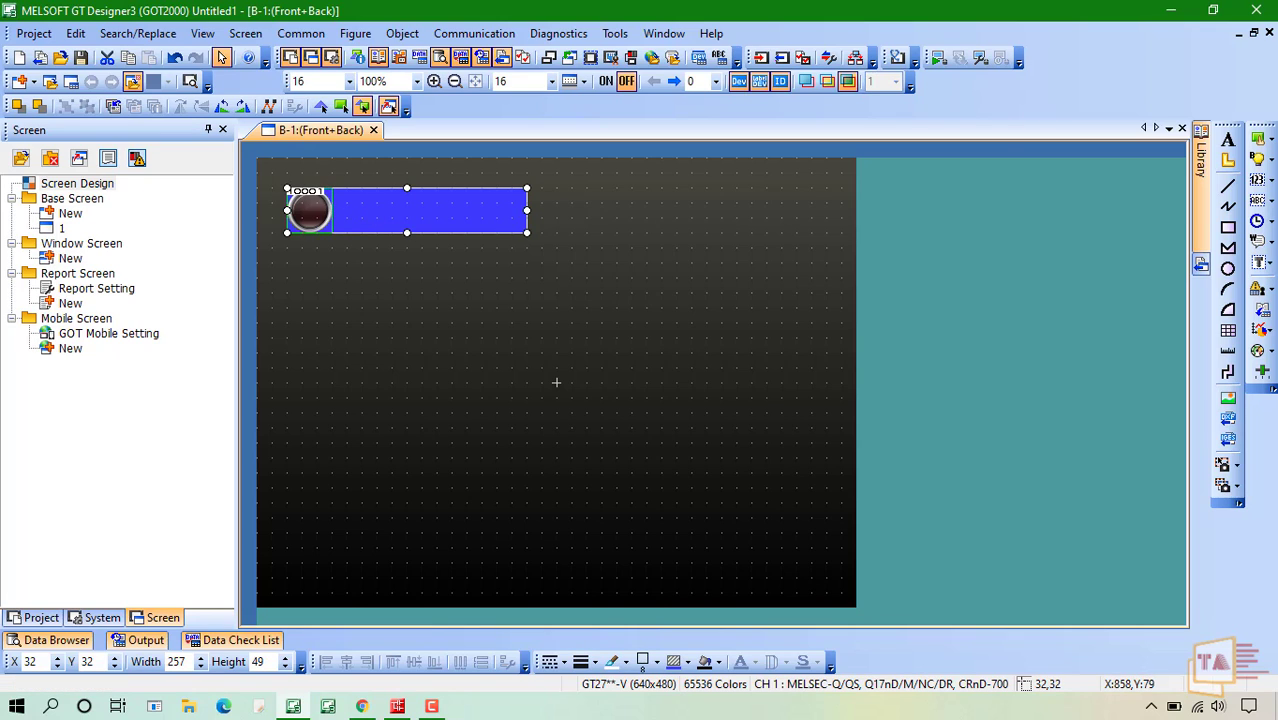
# Step: Add the text "Start Push Button" on the blue rectangle beside the lamp
pyautogui.click(1228, 140)
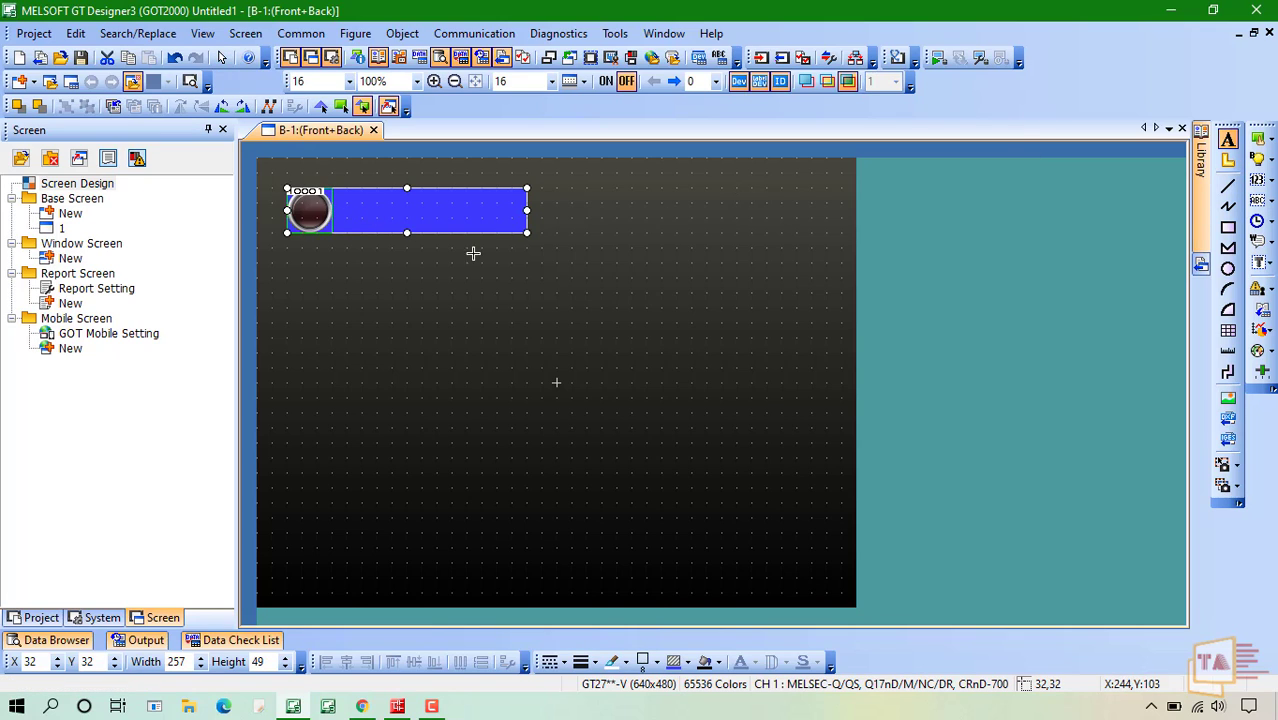
pyautogui.click(378, 208)
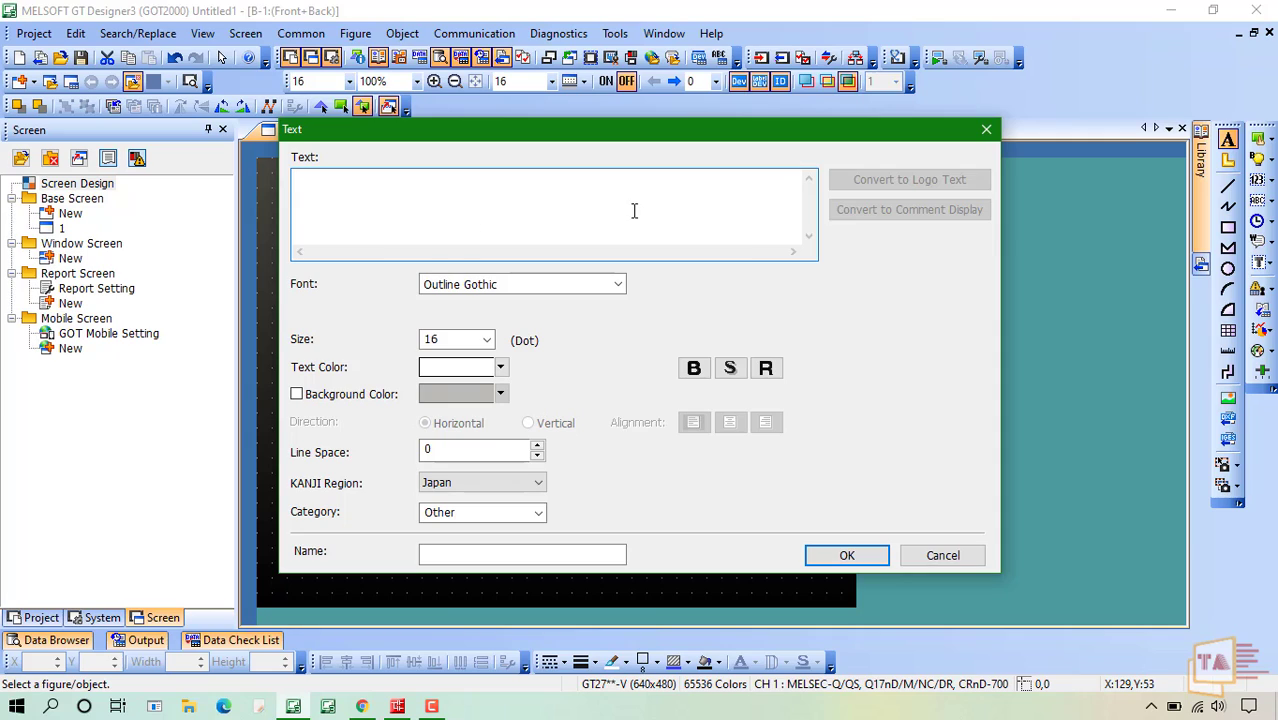
pyautogui.write('Star')
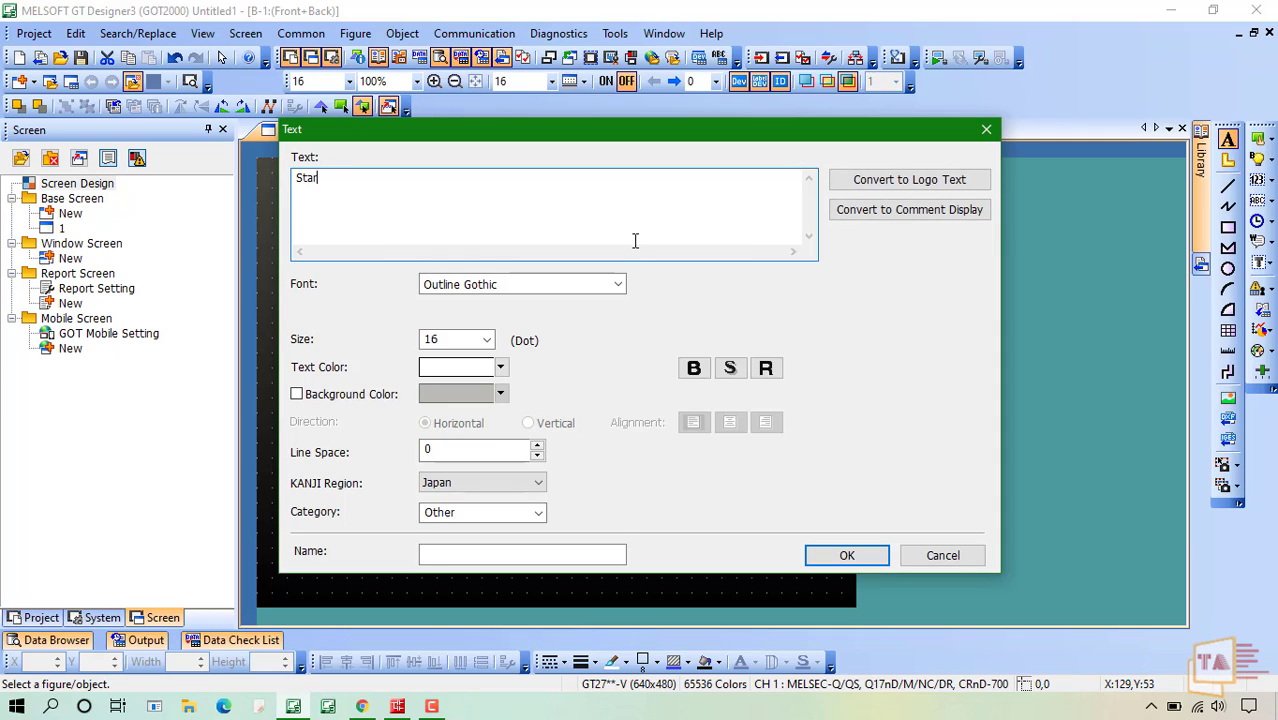
pyautogui.write('t Push Button')
pyautogui.press('Return')
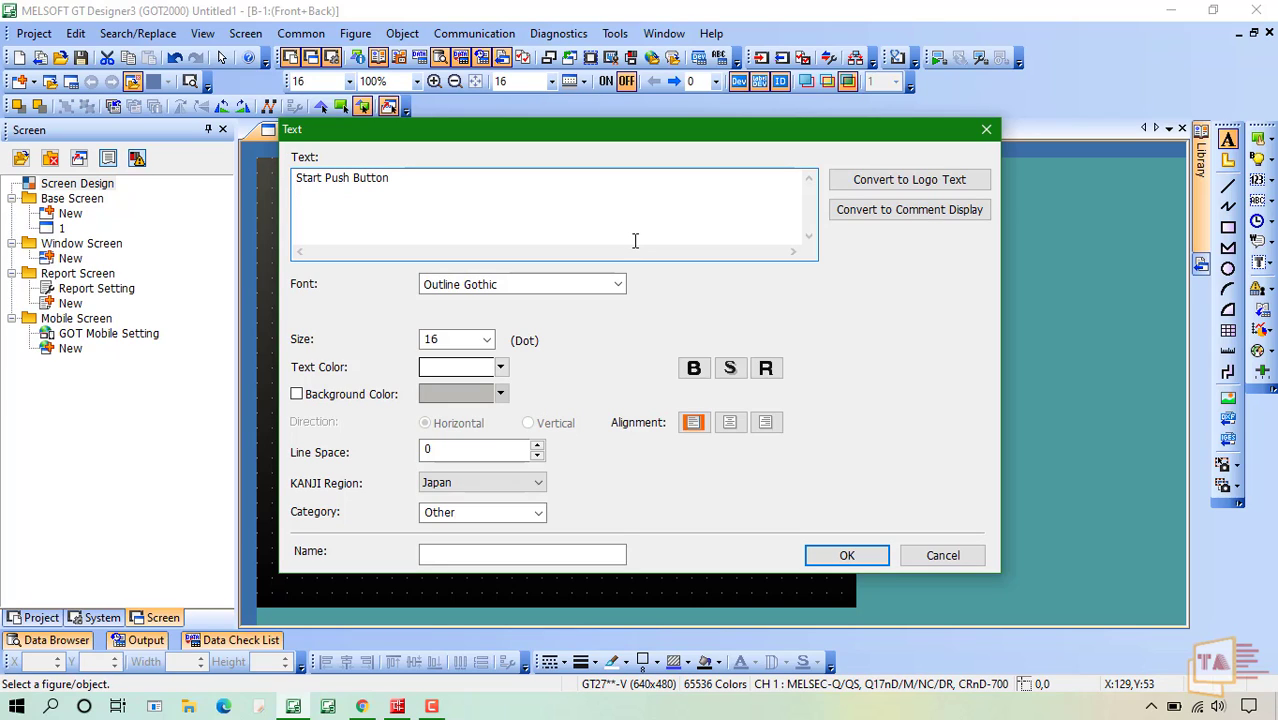
pyautogui.click(832, 554)
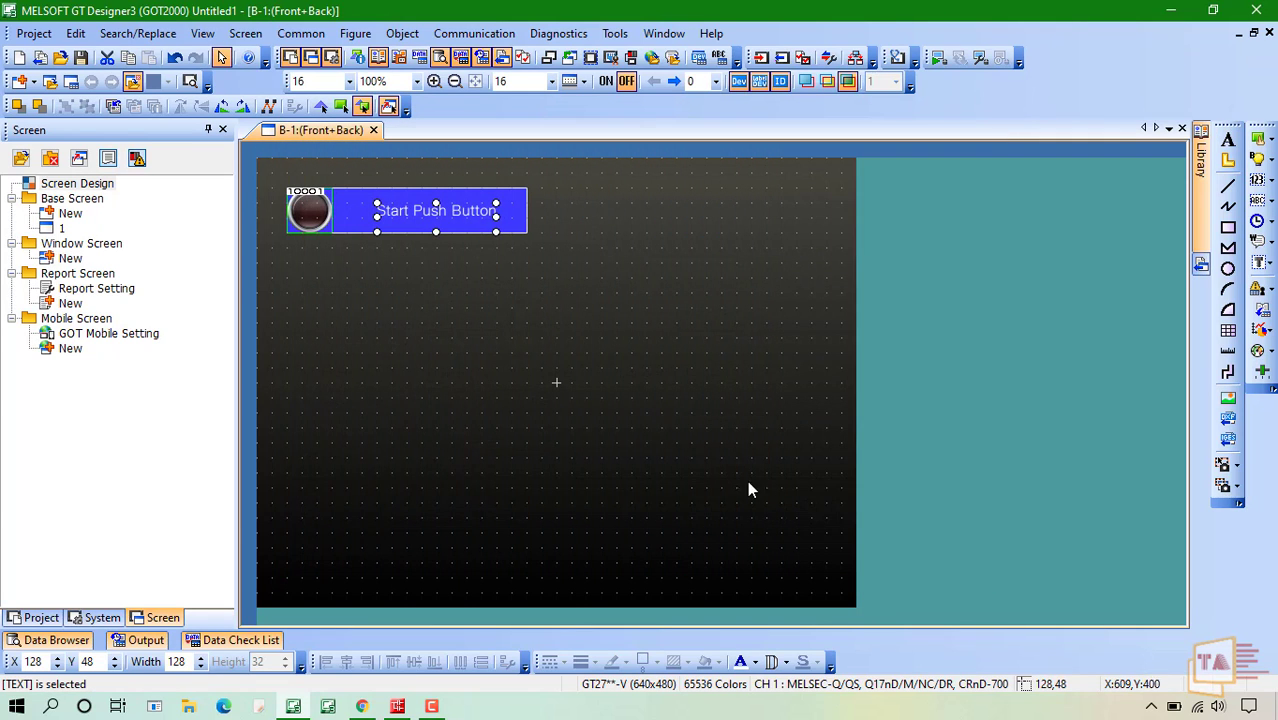
pyautogui.click(585, 281)
pyautogui.click(467, 207)
pyautogui.click(508, 212)
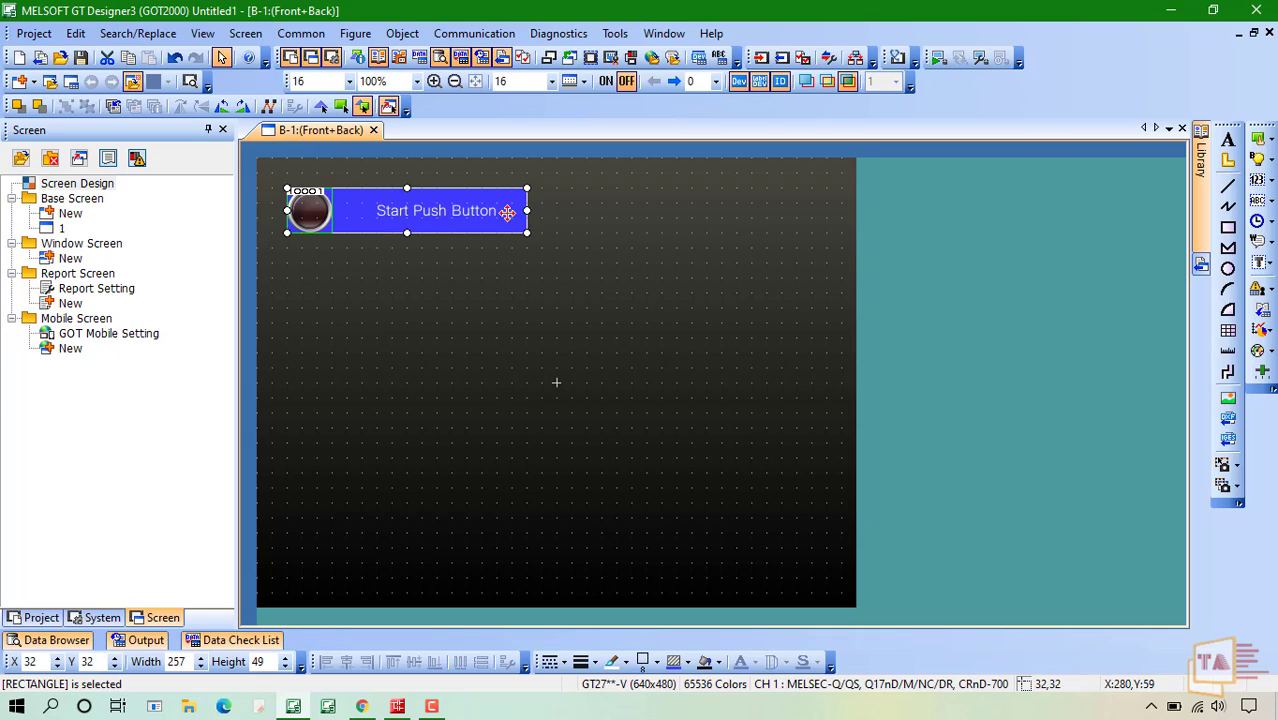
# Step: Assign device X0 to the bit lamp beside the Start Push Button label
pyautogui.doubleClick(307, 213)
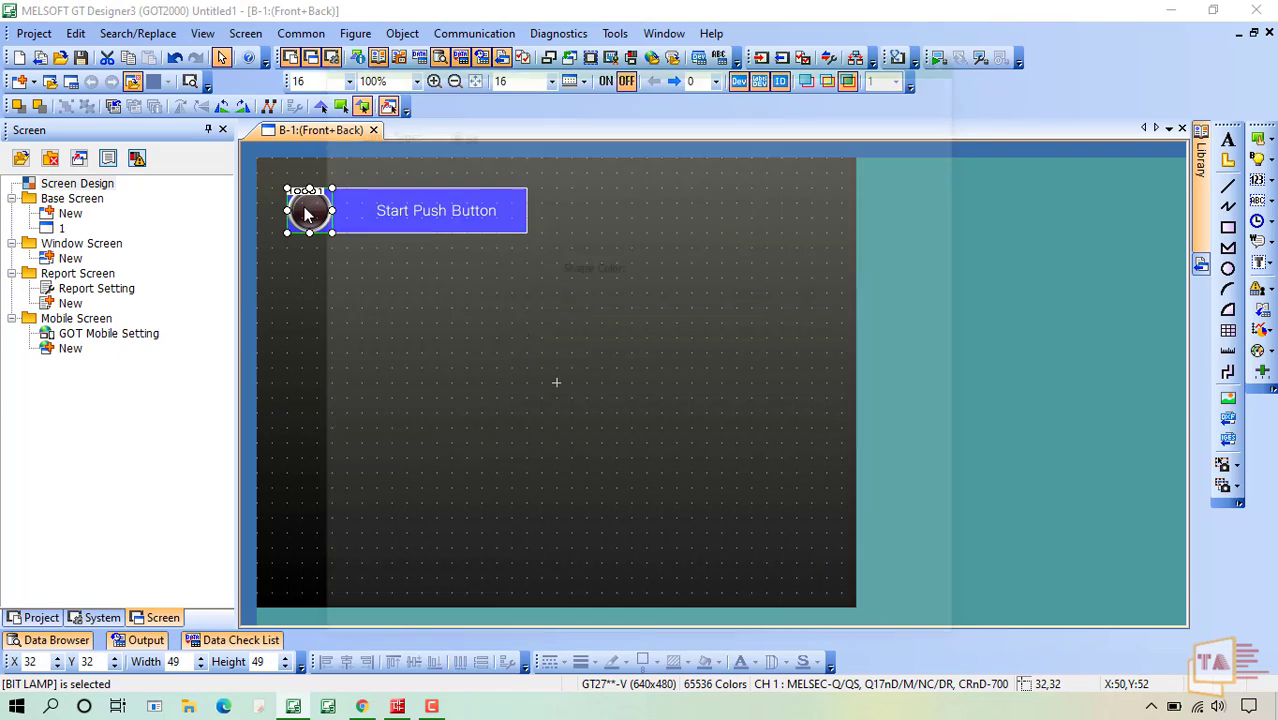
pyautogui.write('x')
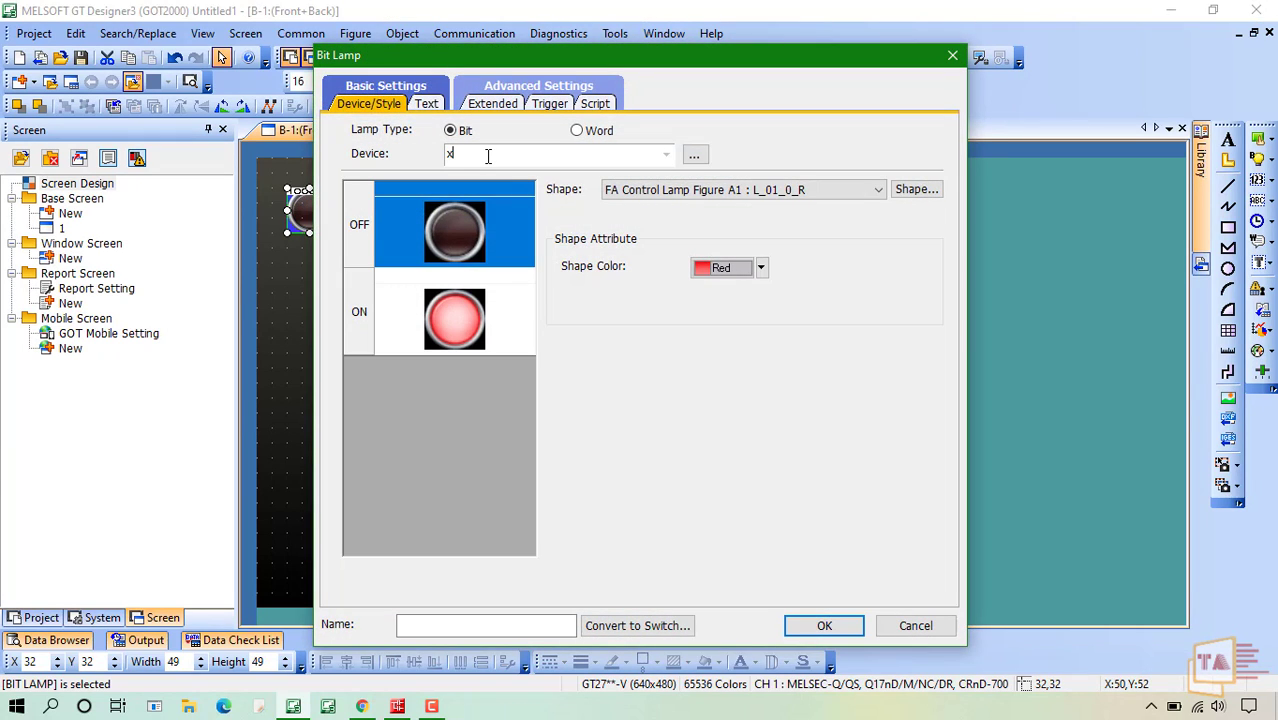
pyautogui.write('0')
pyautogui.click(639, 333)
pyautogui.click(824, 625)
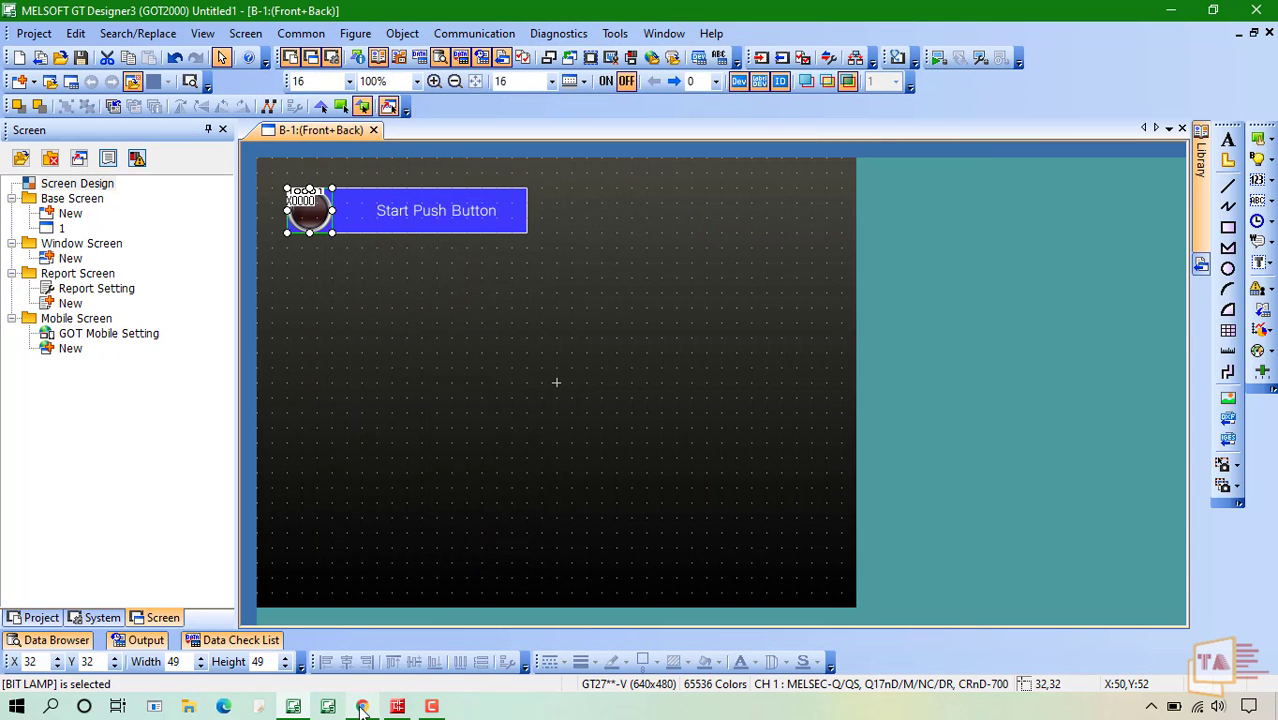
# Step: Switch to Chrome to view the drilling machine diagram in the YouTube video and return to GT Designer3
pyautogui.click(362, 706)
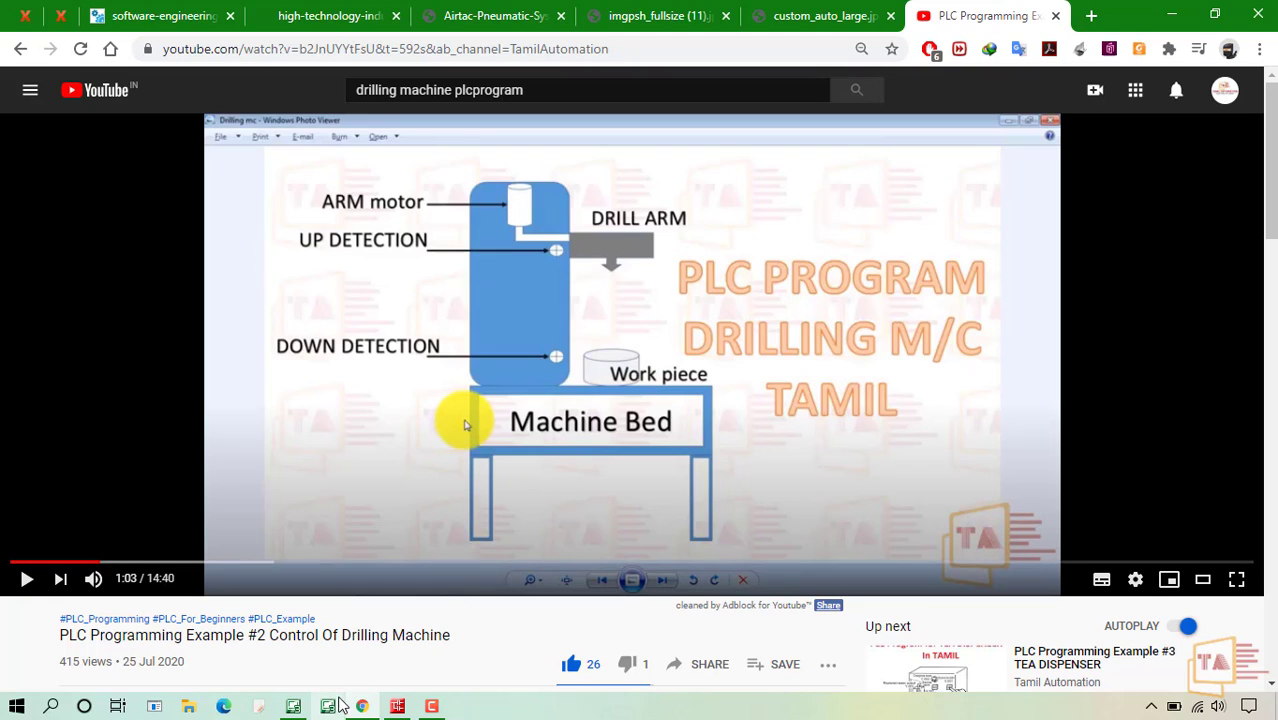
pyautogui.click(300, 708)
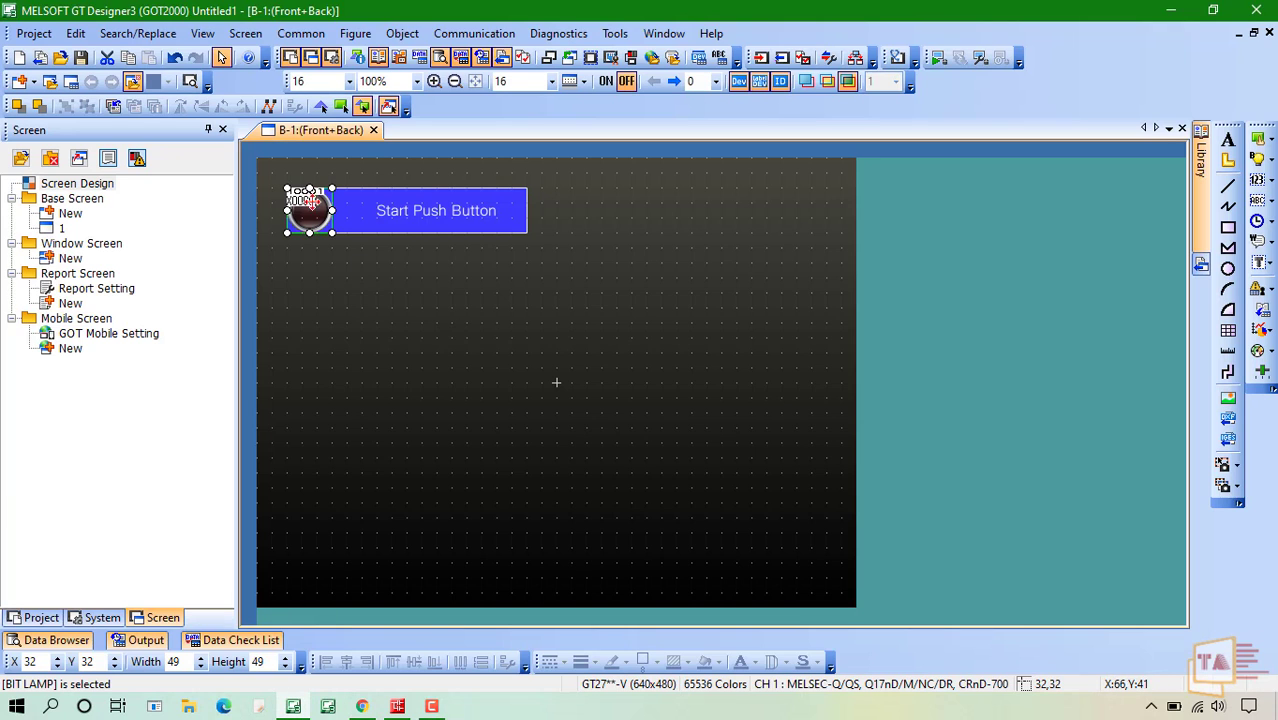
# Step: Change the Start Push Button lamp to square library shapes: 35 L_02_0_R for OFF and 36 L_02_1_R for ON
pyautogui.doubleClick(309, 221)
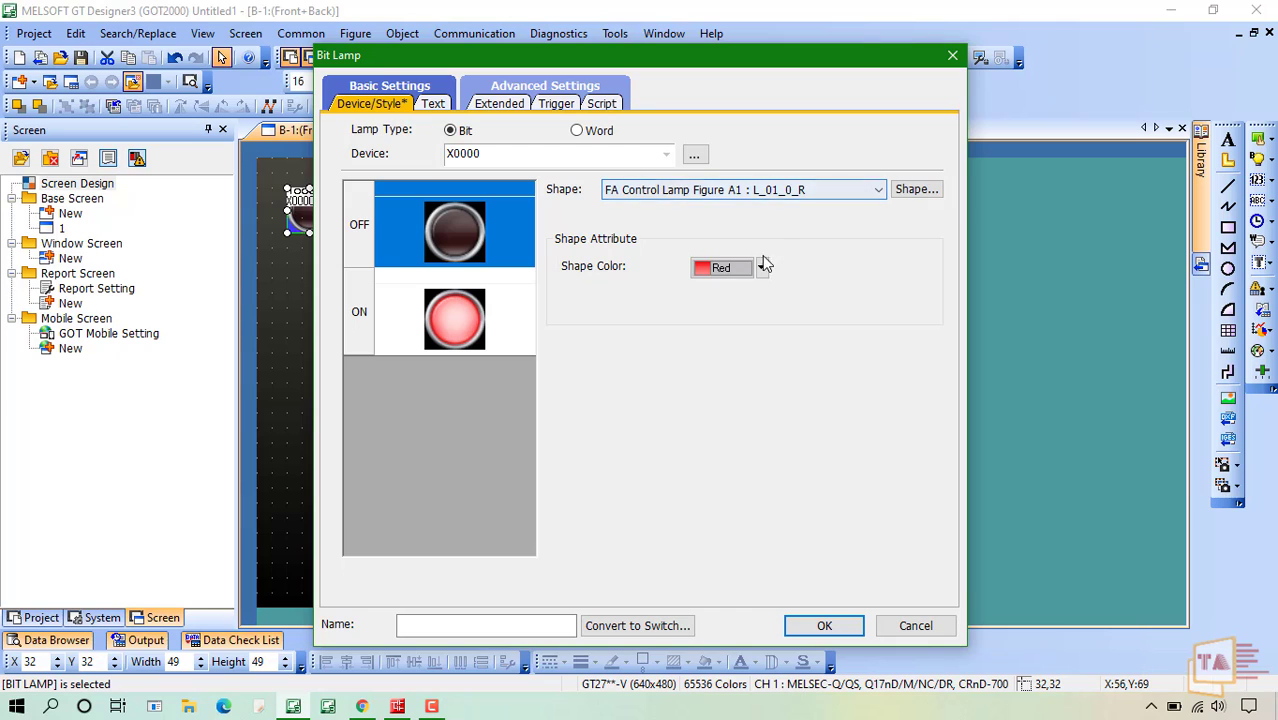
pyautogui.click(916, 189)
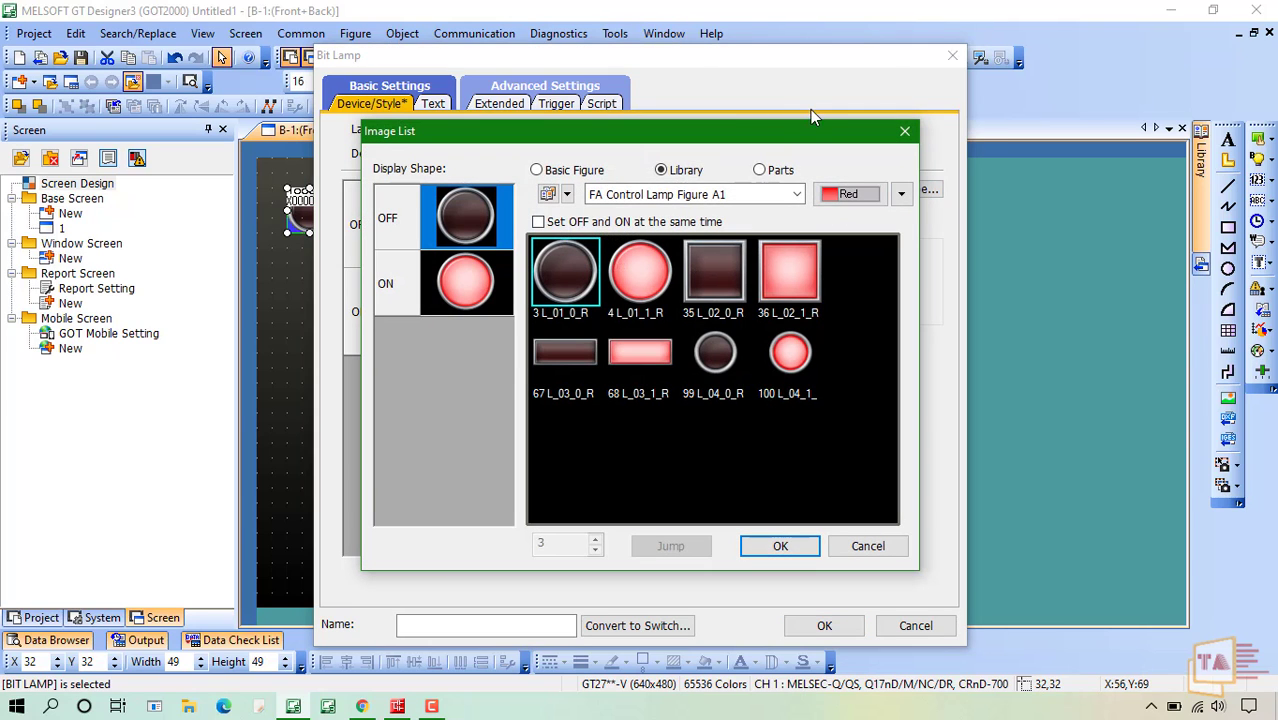
pyautogui.moveTo(770, 131); pyautogui.dragTo(1060, 152)
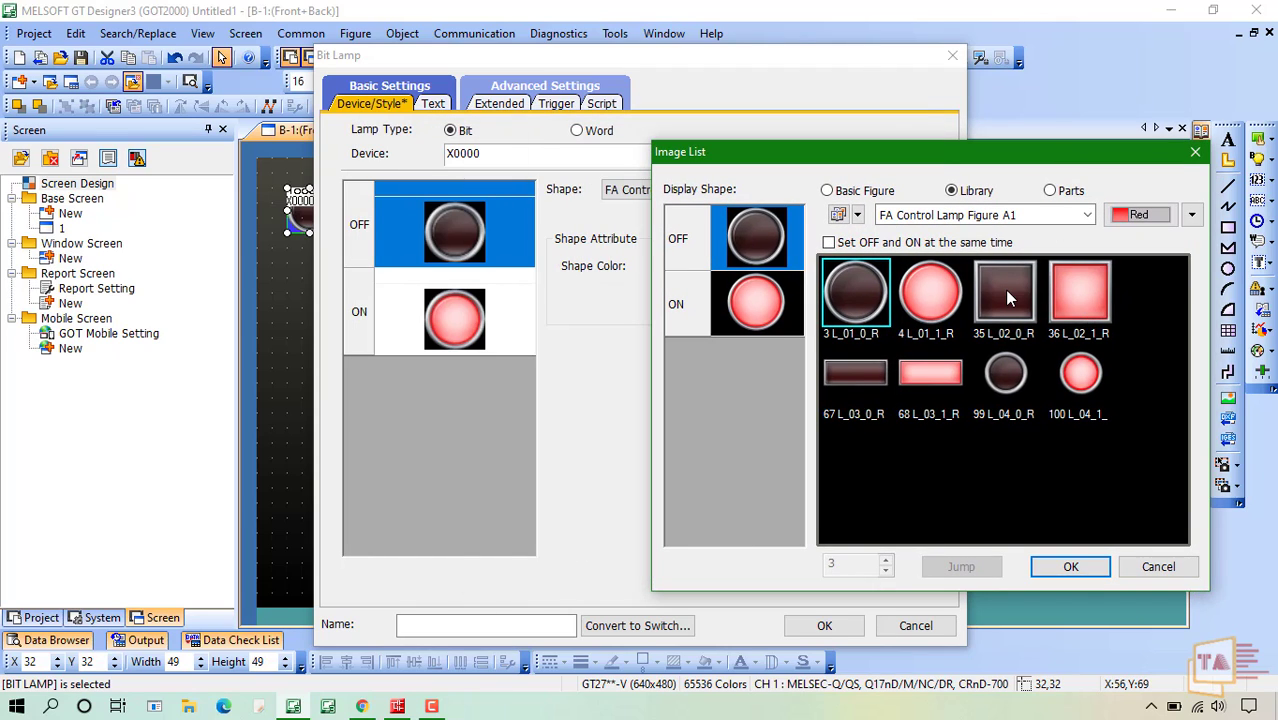
pyautogui.click(1004, 289)
pyautogui.click(1064, 299)
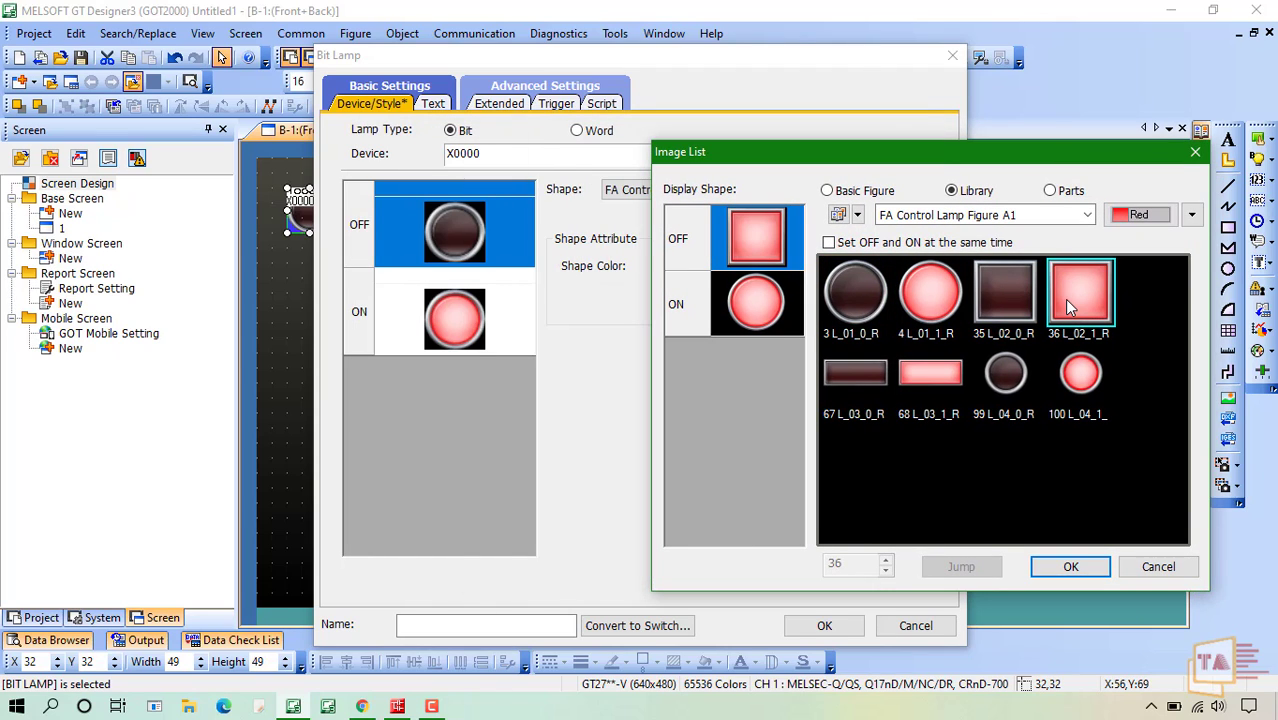
pyautogui.click(1006, 309)
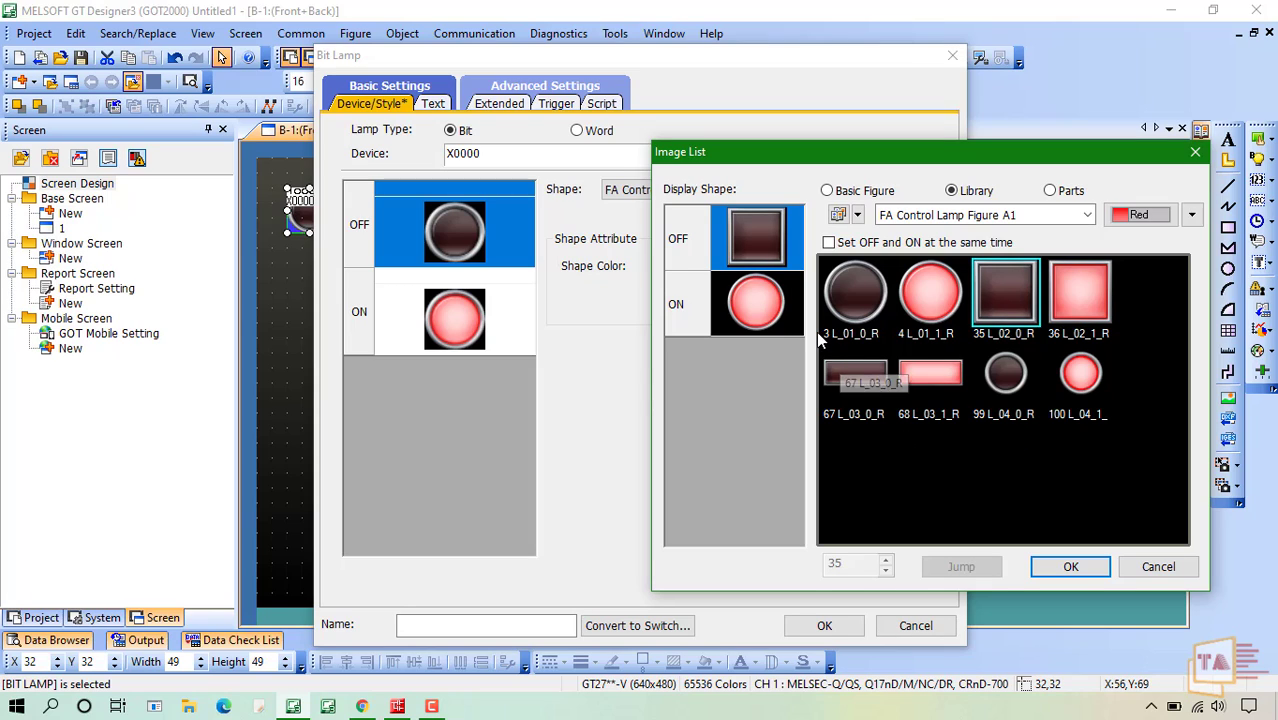
pyautogui.click(784, 306)
pyautogui.click(1079, 320)
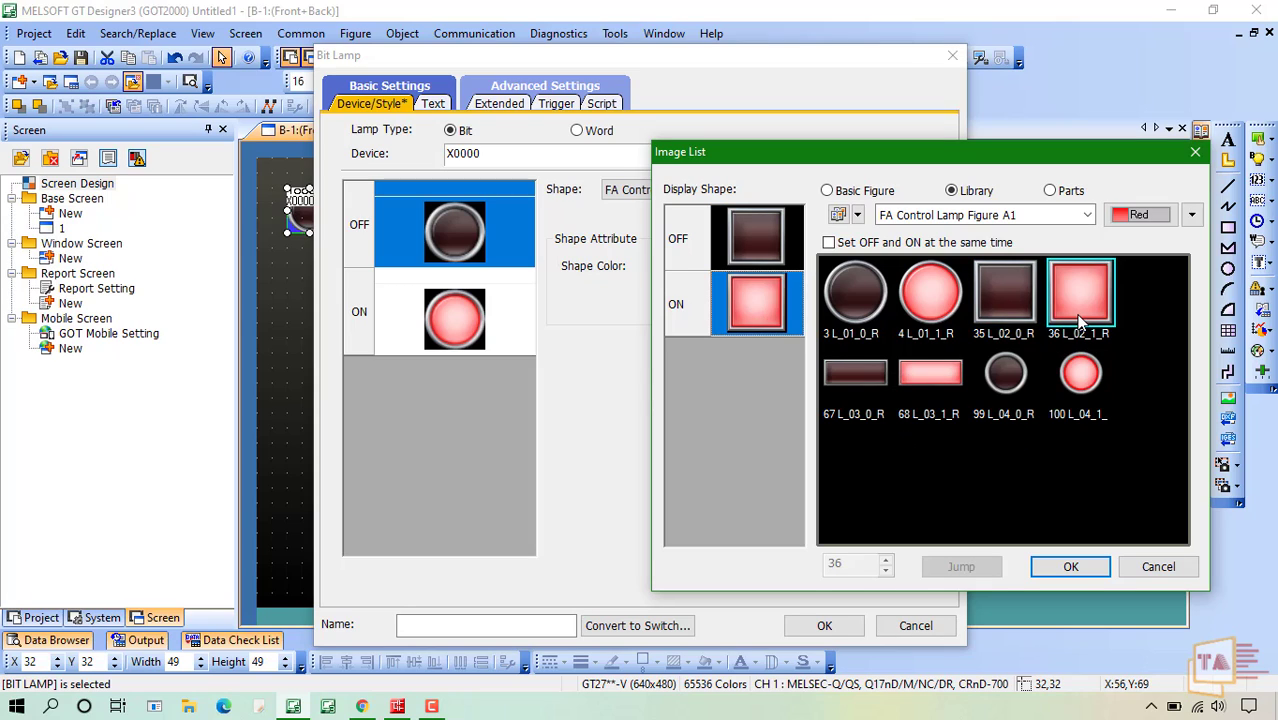
pyautogui.click(1070, 567)
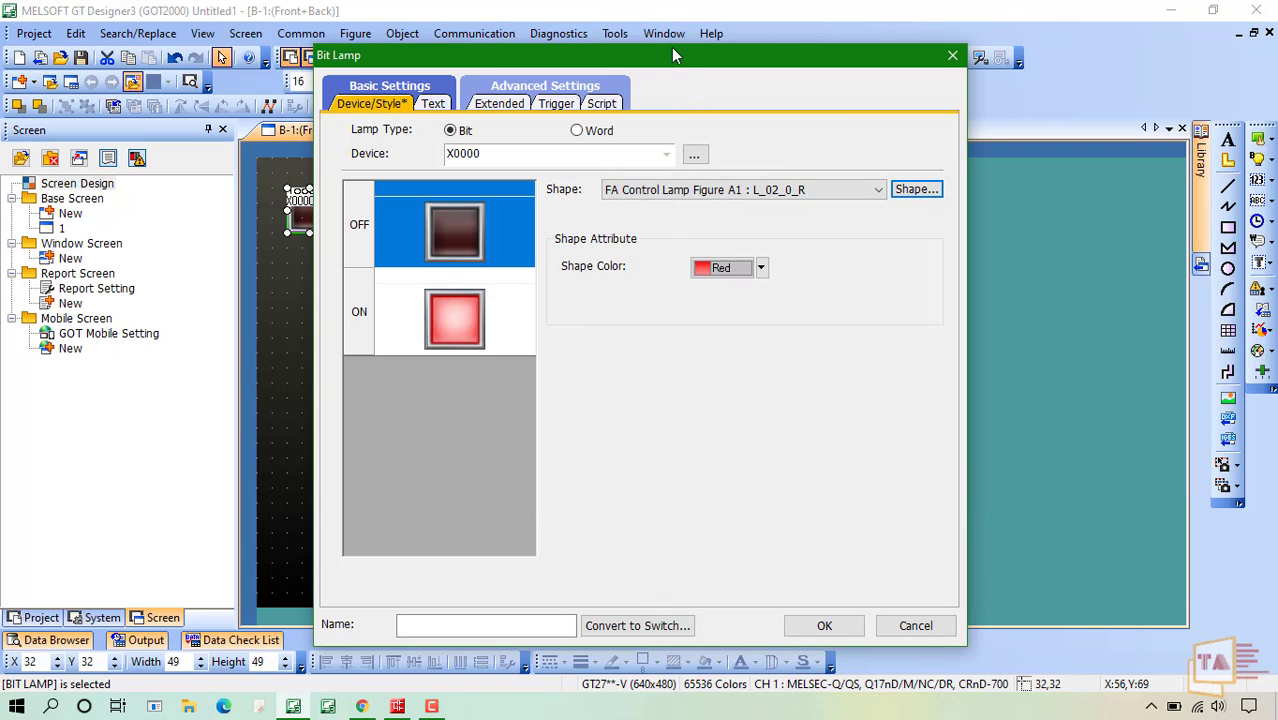
pyautogui.moveTo(671, 55); pyautogui.dragTo(897, 89)
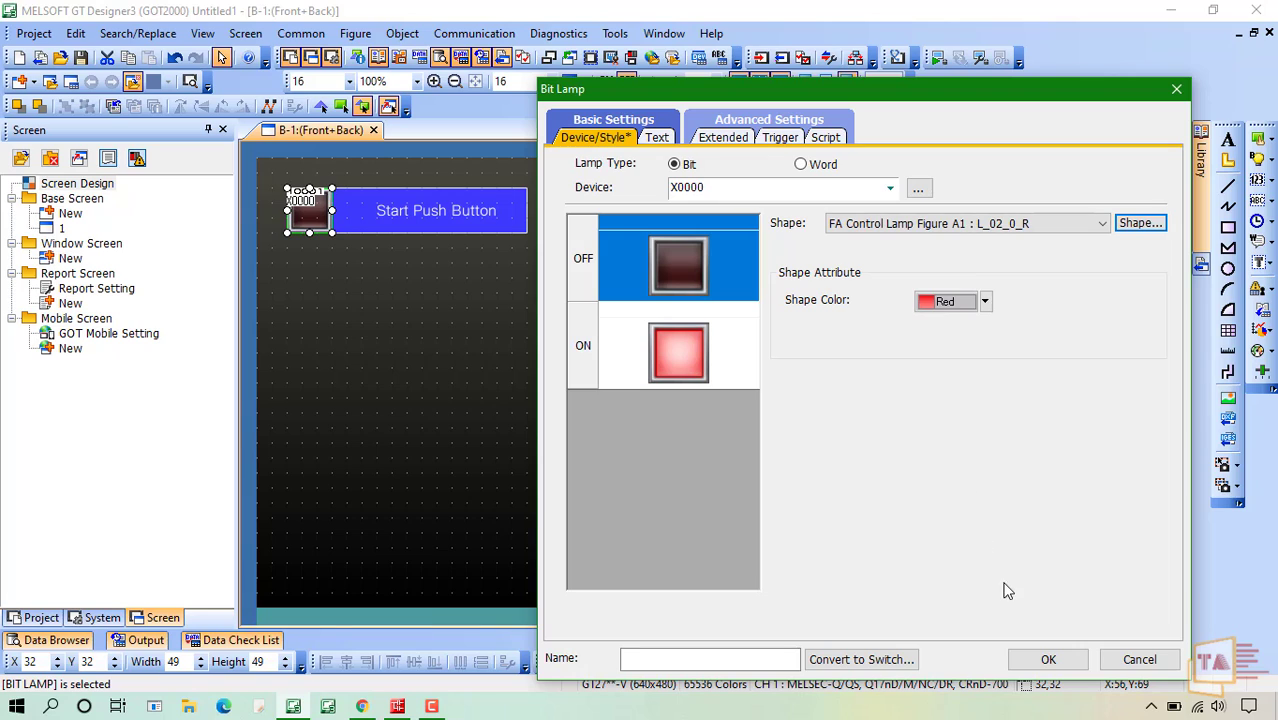
pyautogui.click(1047, 661)
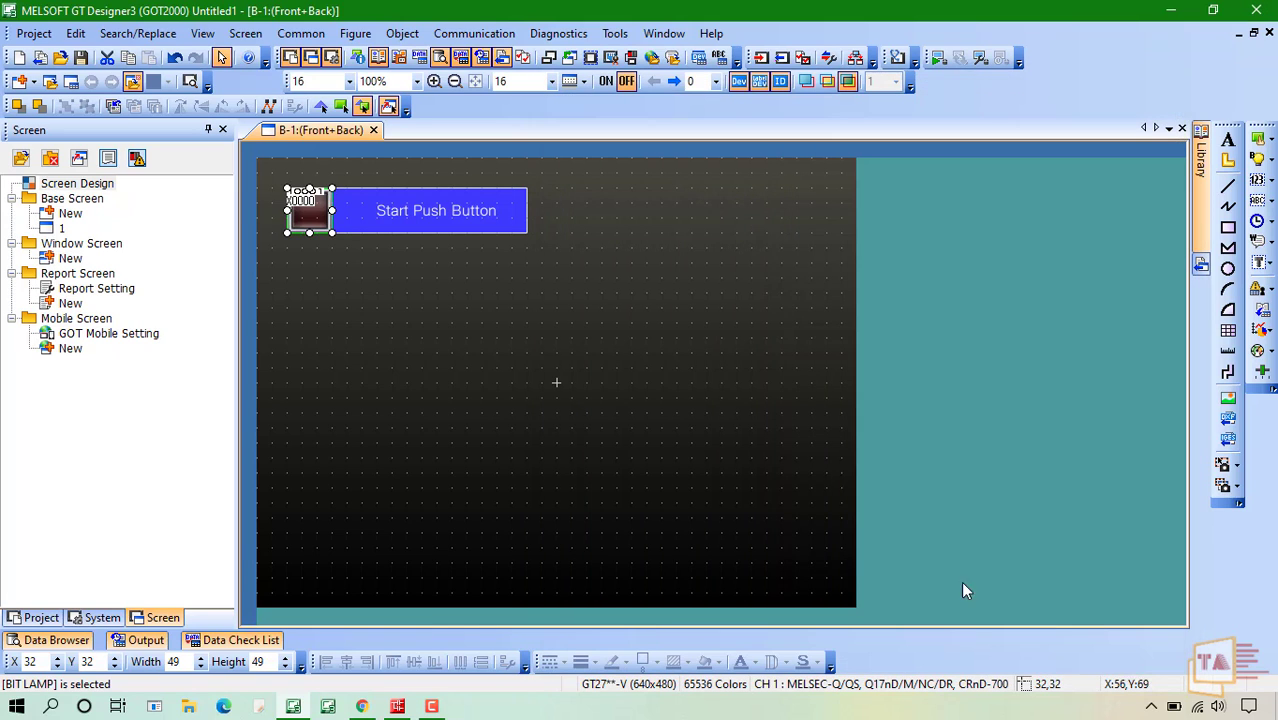
# Step: Copy the Start Push Button lamp, rectangle and text together and paste them directly below the original at 32,96
pyautogui.click(616, 390)
pyautogui.moveTo(281, 175); pyautogui.dragTo(552, 268)
pyautogui.click(552, 268)
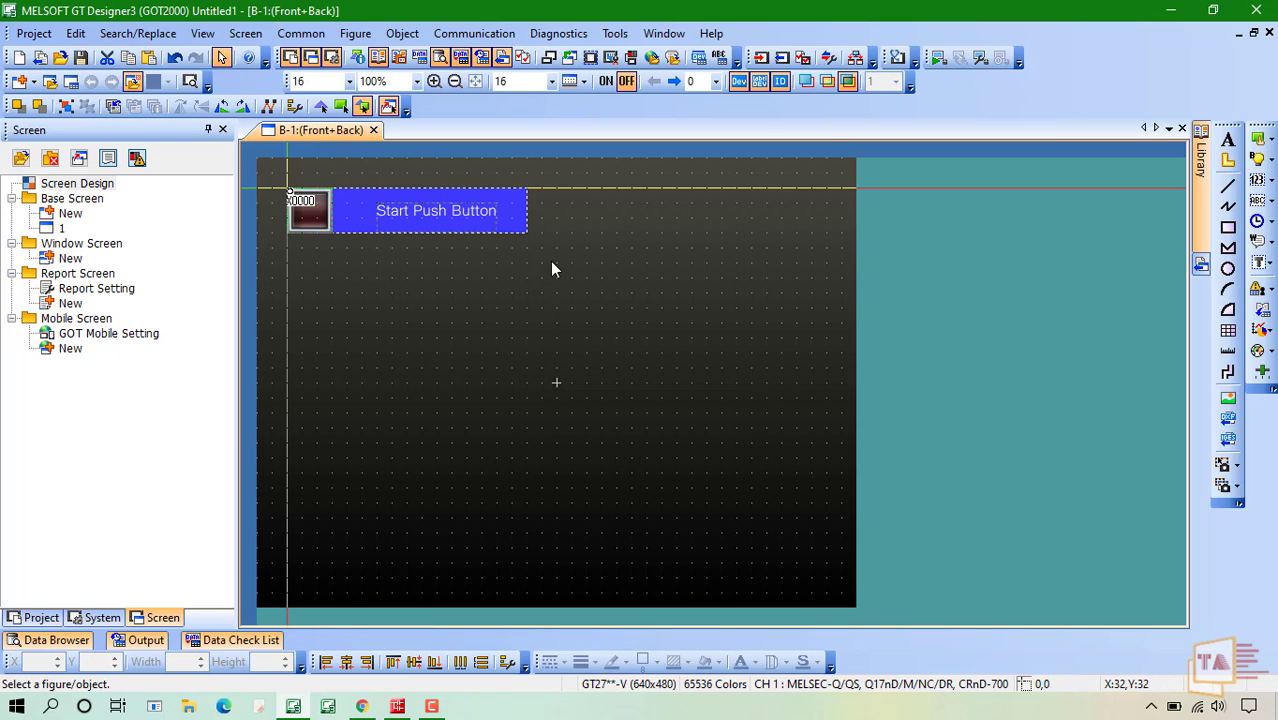
pyautogui.click(291, 243)
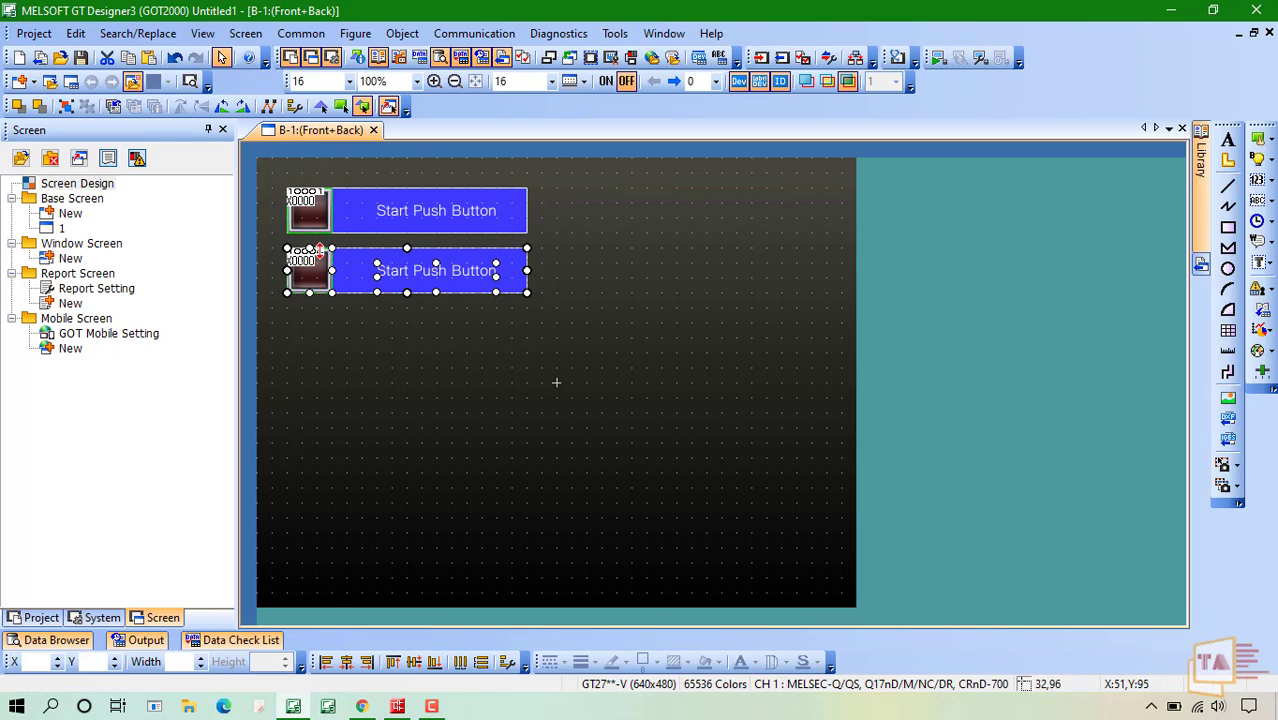
# Step: Change the copied row's label text to "Stop Push Button"
pyautogui.doubleClick(407, 271)
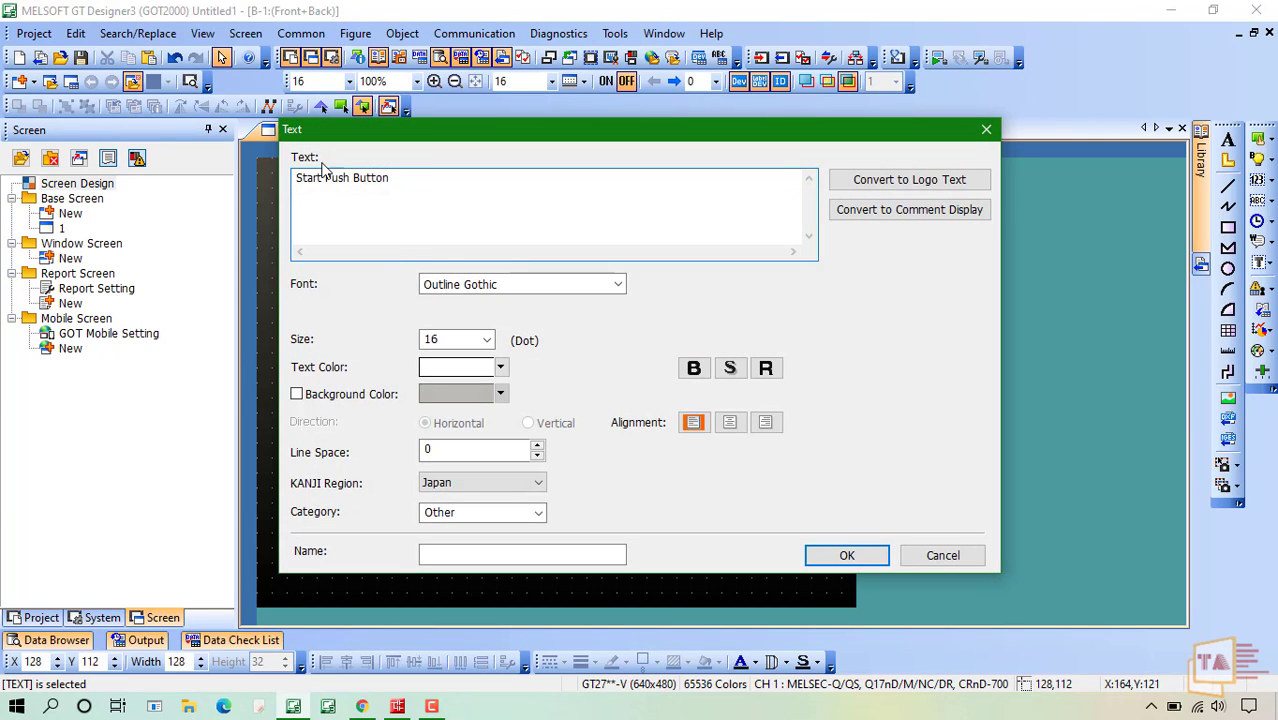
pyautogui.press('BackSpace')
pyautogui.press('BackSpace')
pyautogui.press('BackSpace')
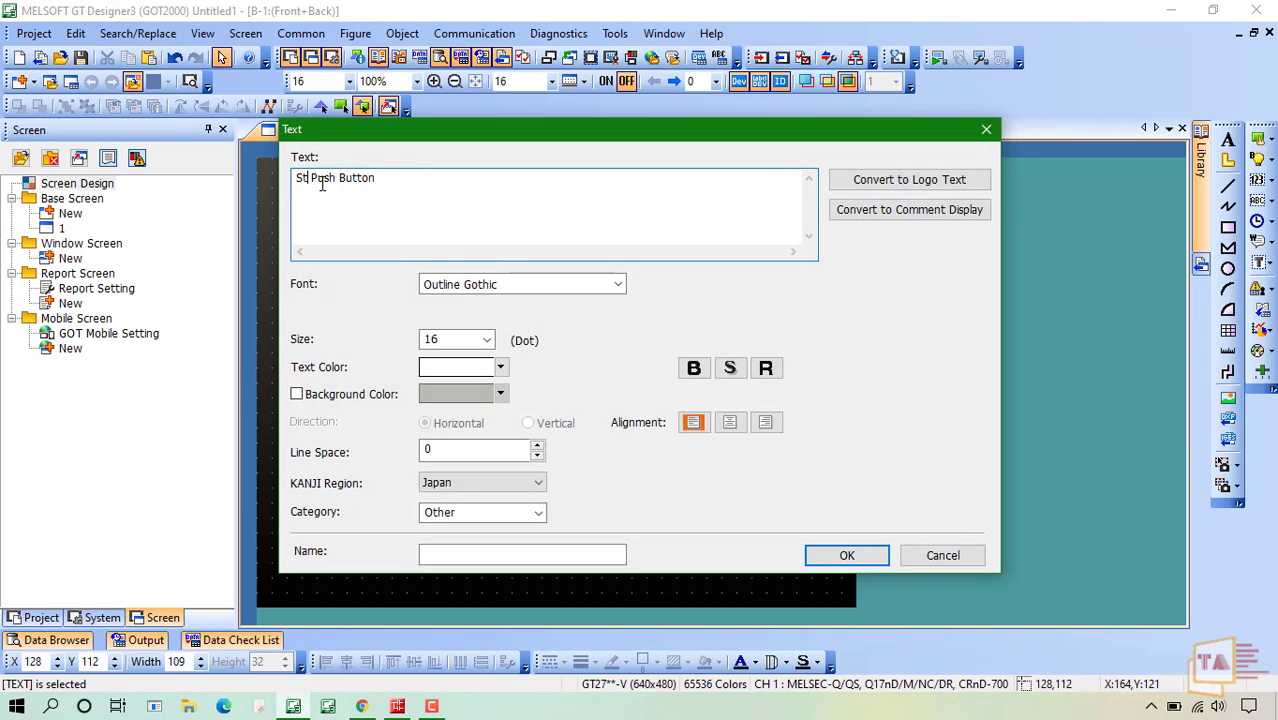
pyautogui.write('op')
pyautogui.press('Return')
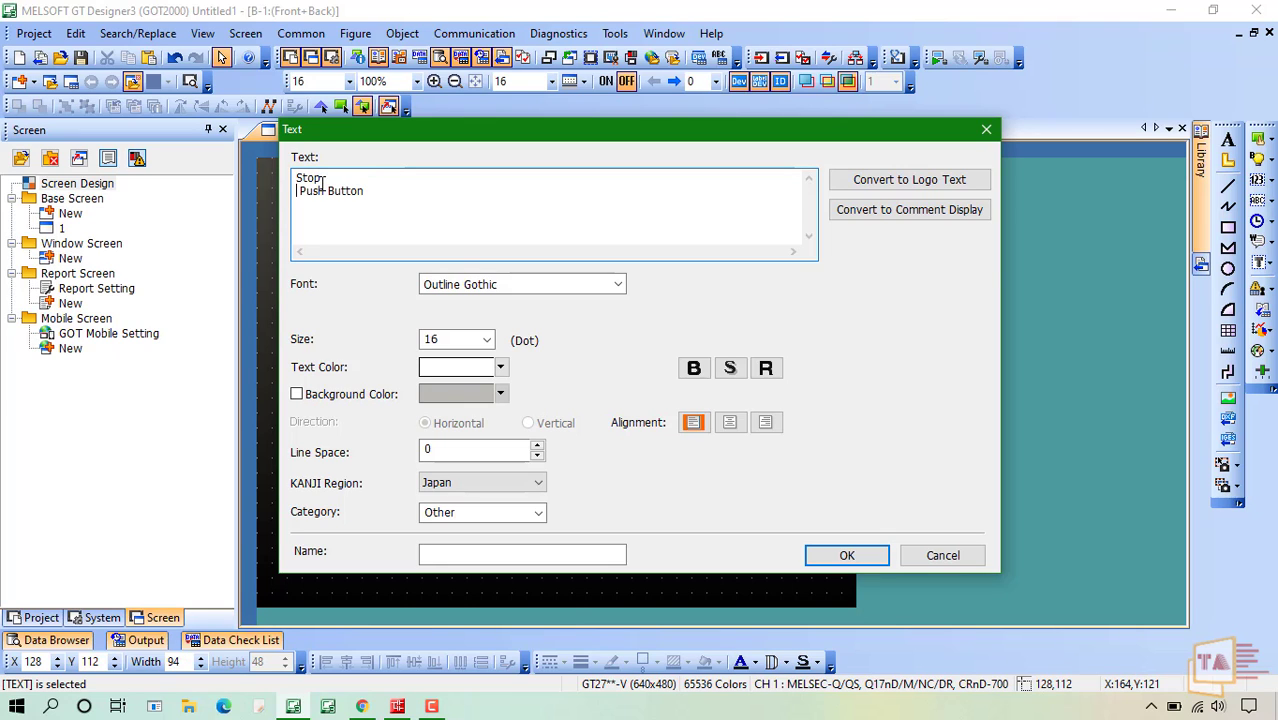
pyautogui.press('BackSpace')
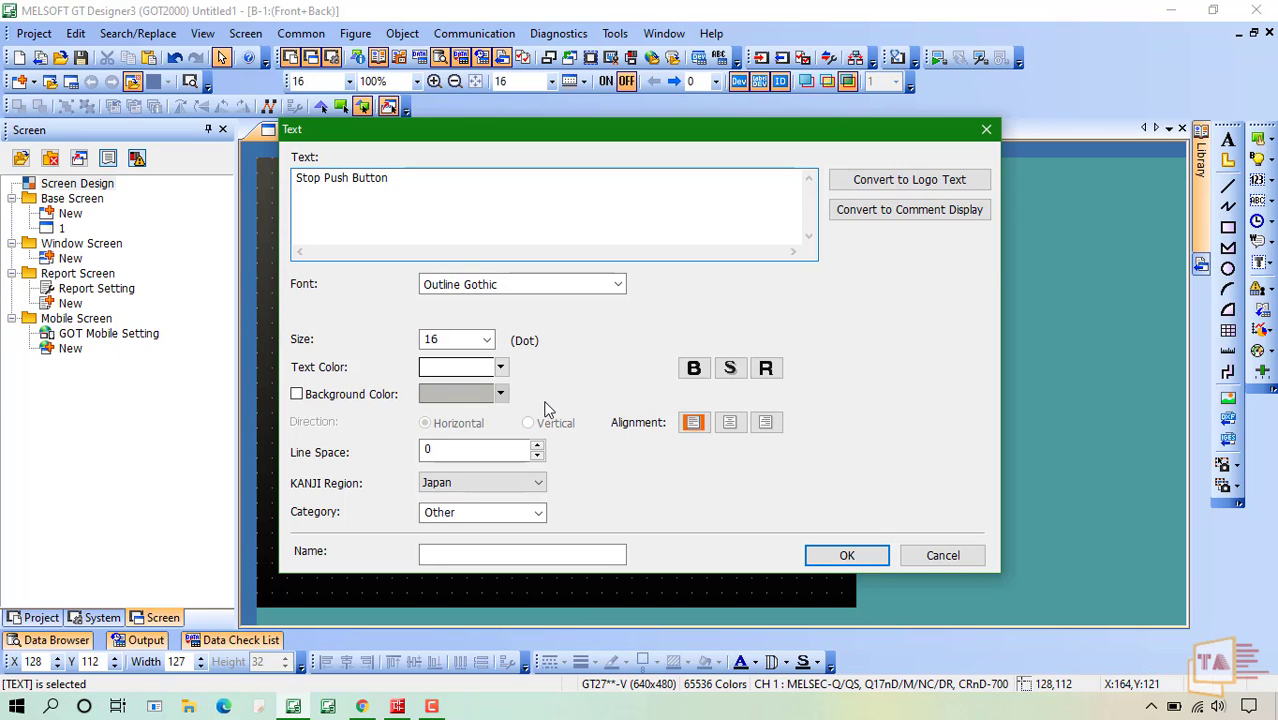
pyautogui.click(844, 556)
# Step: Assign device X0001 to the bit lamp beside the Stop Push Button label
pyautogui.doubleClick(318, 270)
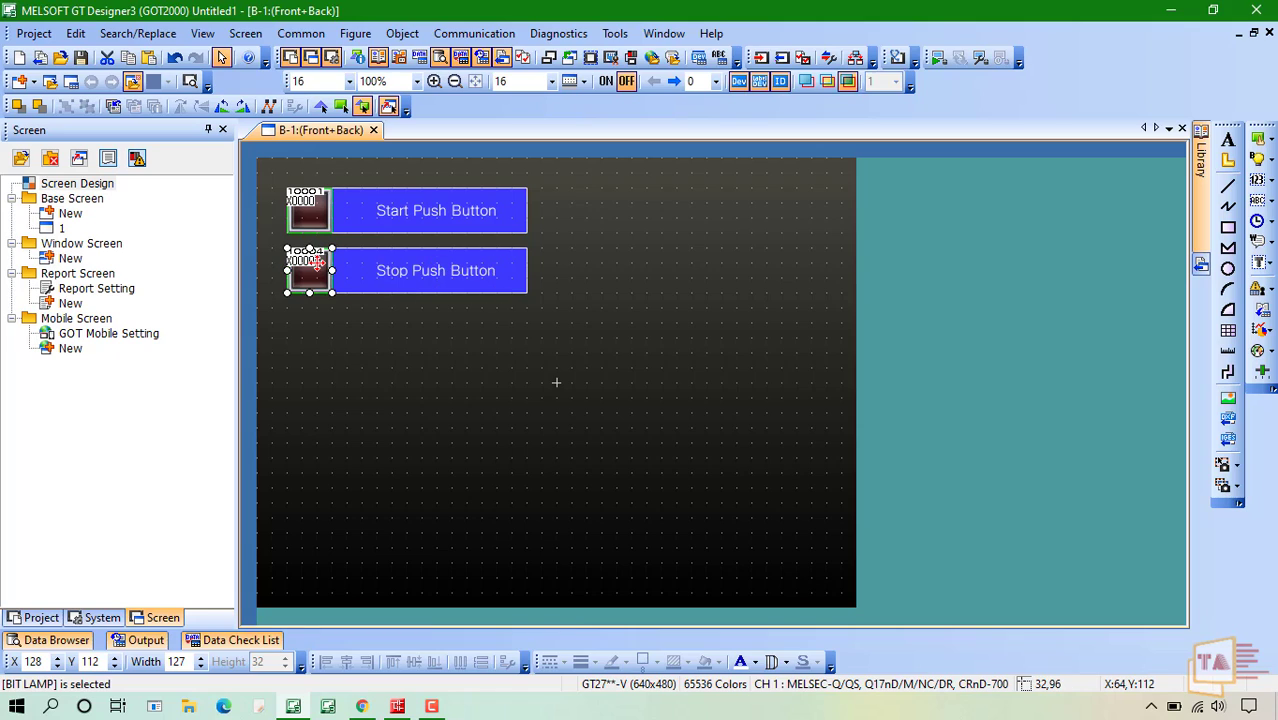
pyautogui.write('X000')
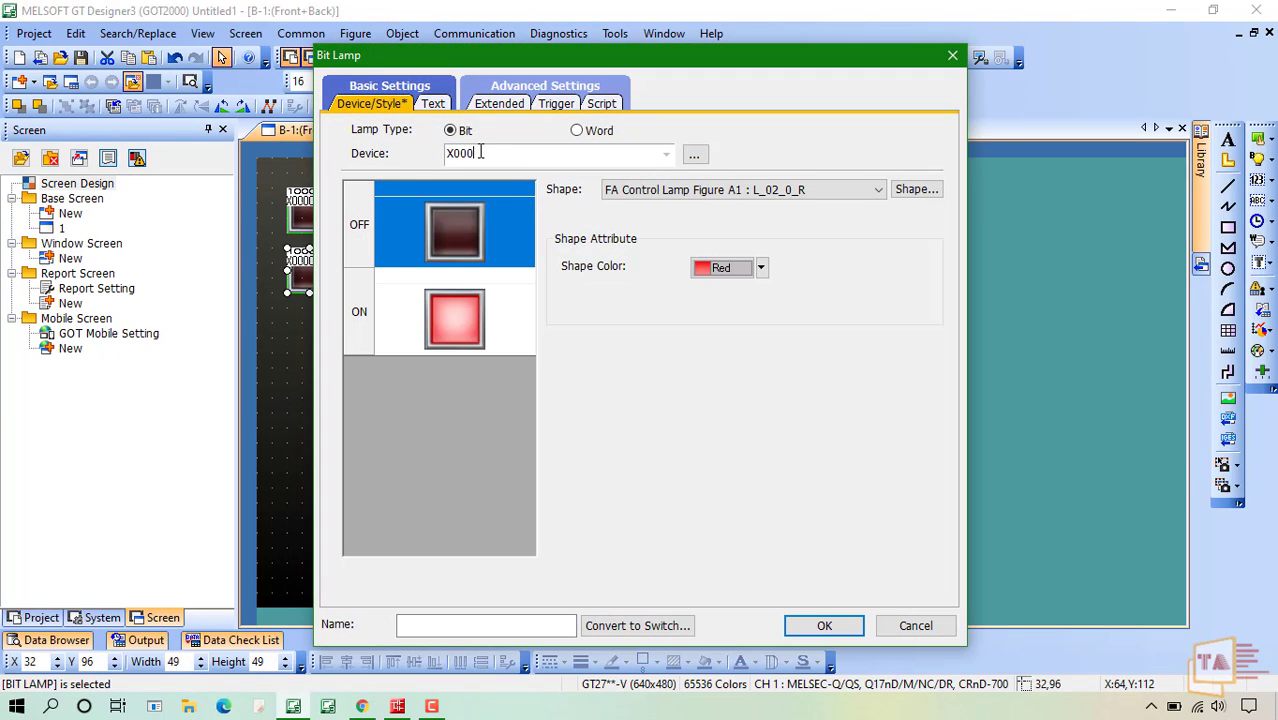
pyautogui.write('1')
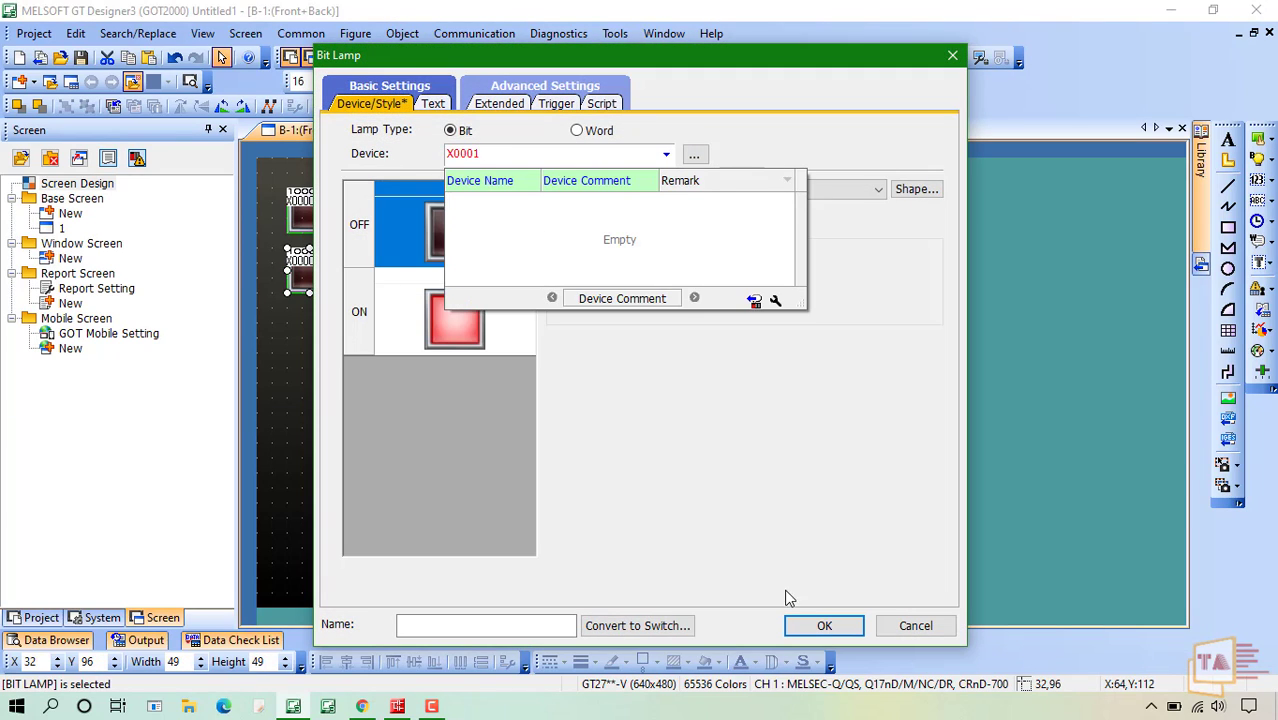
pyautogui.click(811, 625)
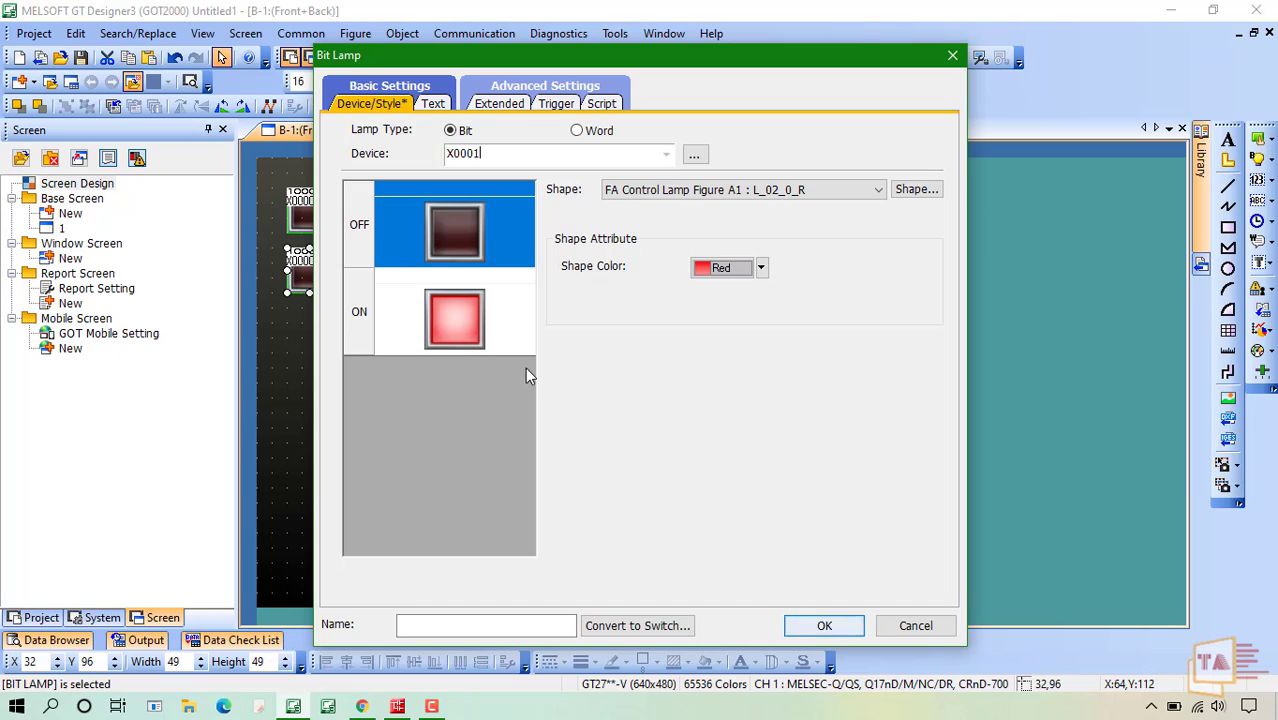
pyautogui.click(824, 625)
pyautogui.click(541, 455)
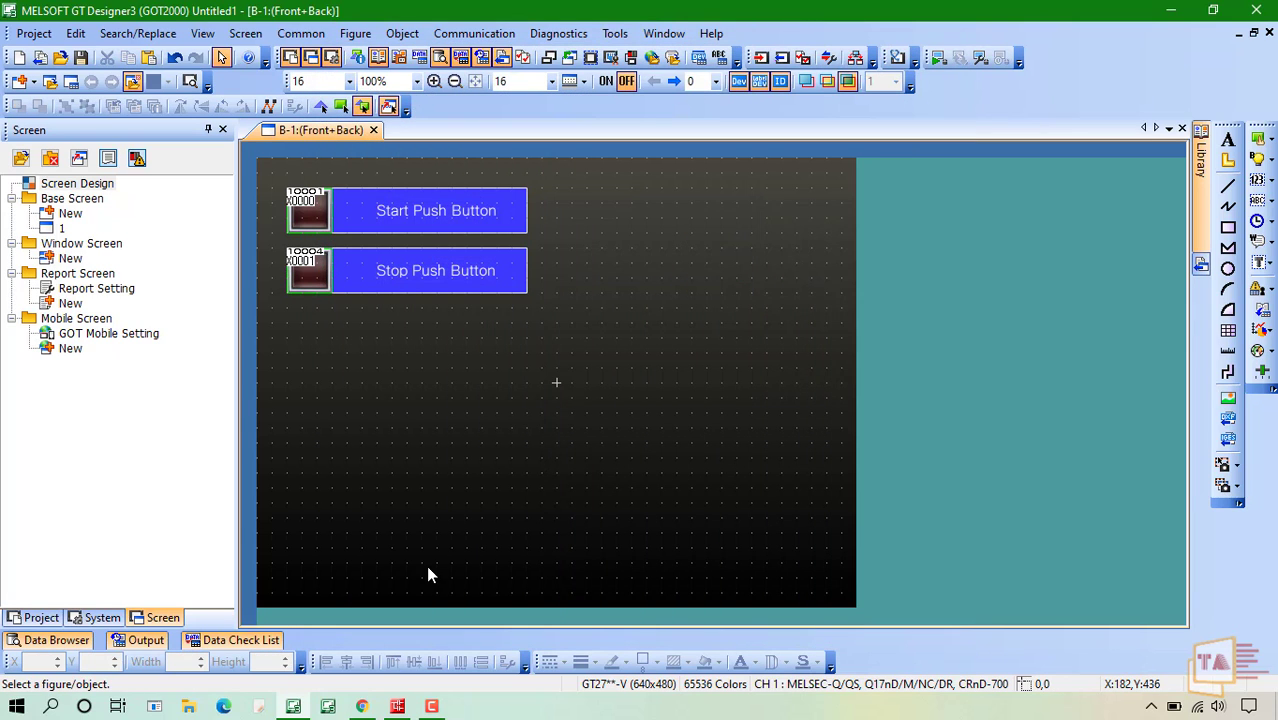
# Step: Check the drilling machine diagram in Chrome, return to GT Designer3 and paste three more Start Push Button rows, evenly spaced below the Stop row
pyautogui.click(362, 706)
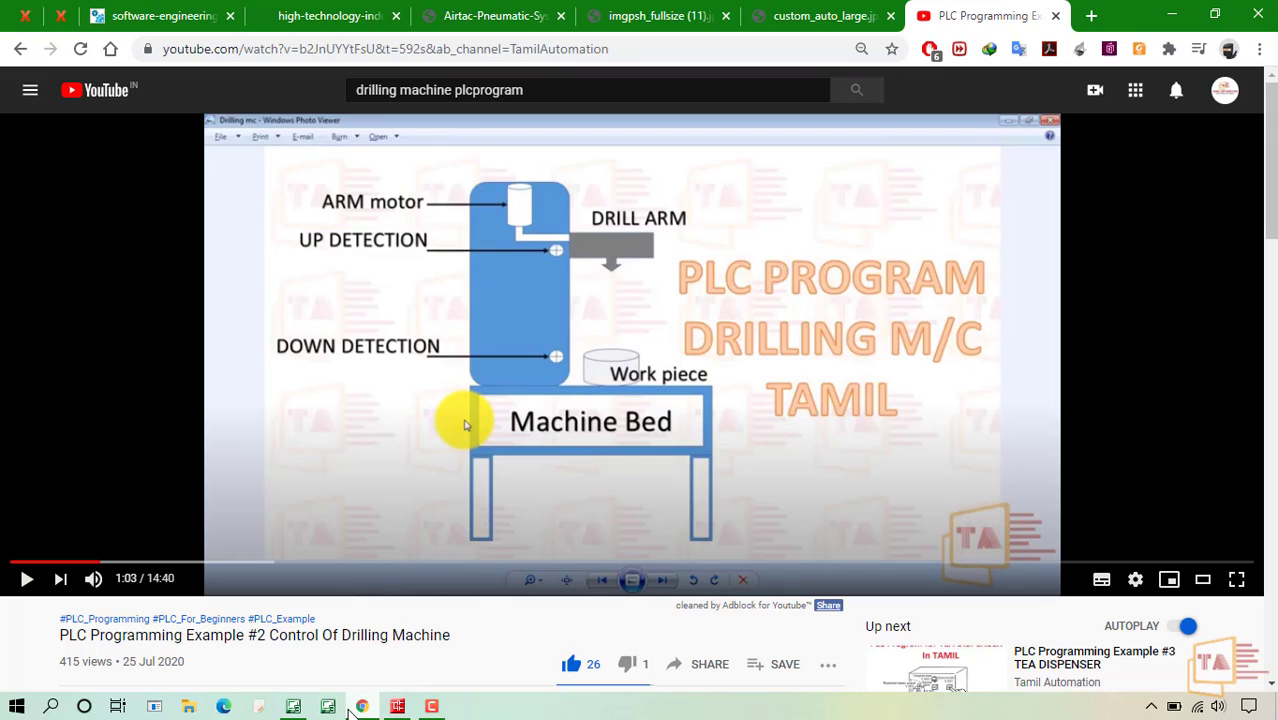
pyautogui.click(293, 706)
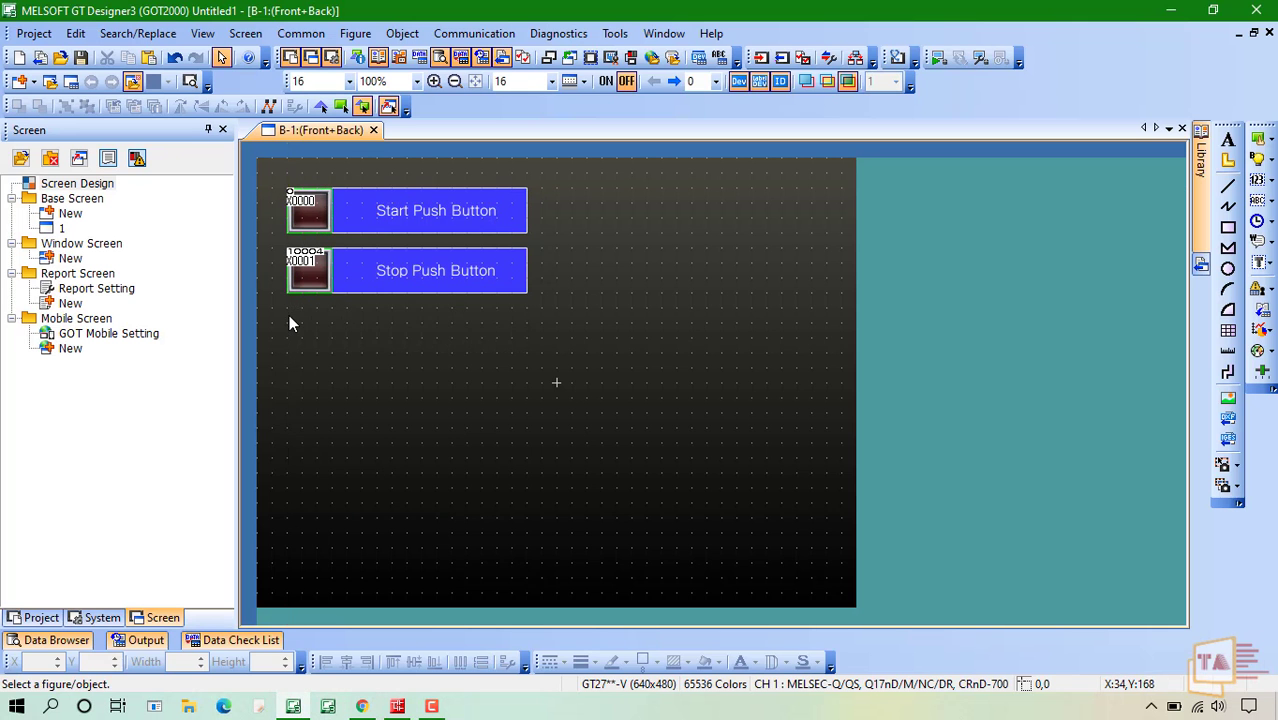
pyautogui.hotkey('ctrl', 'v')
pyautogui.hotkey('ctrl', 'v')
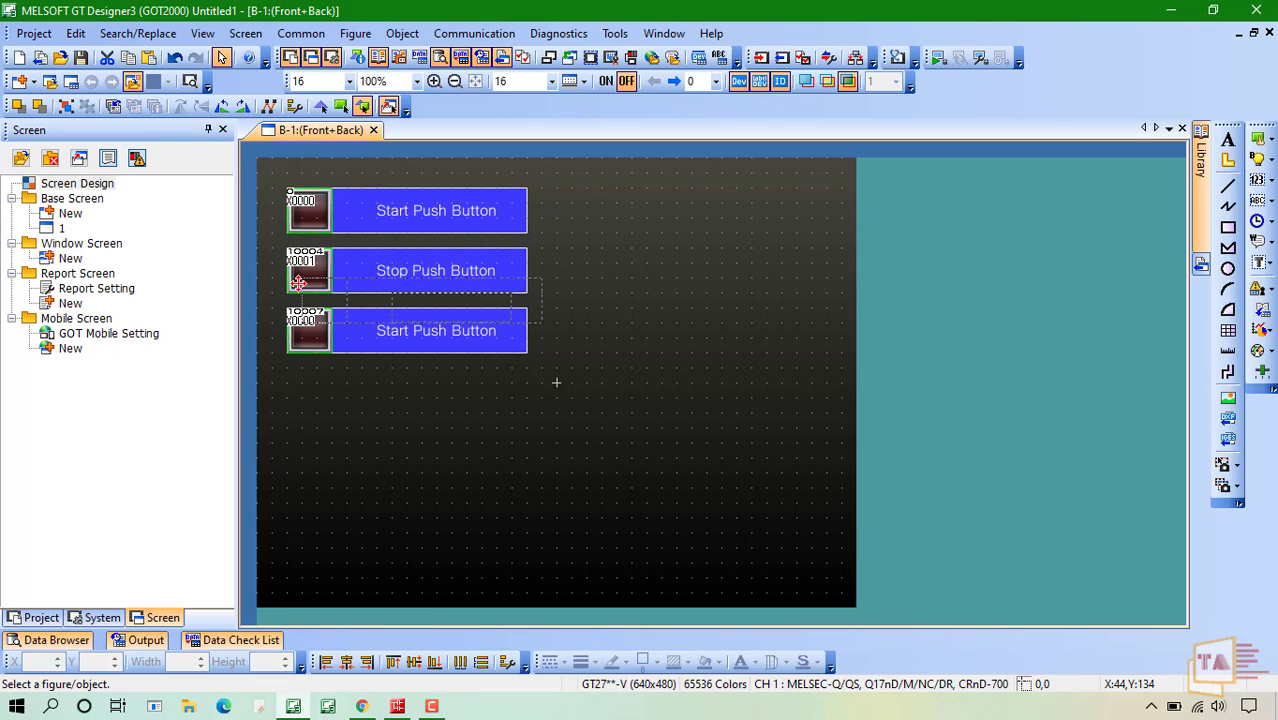
pyautogui.click(292, 366)
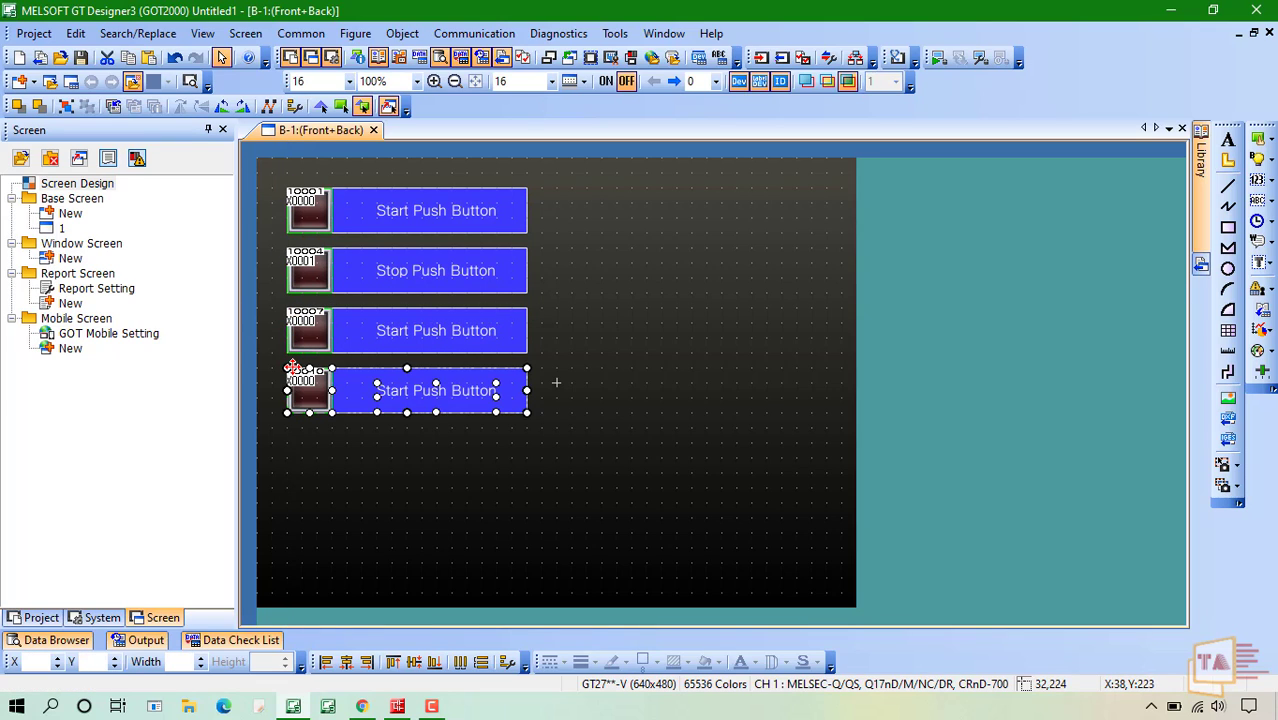
pyautogui.hotkey('ctrl', 'v')
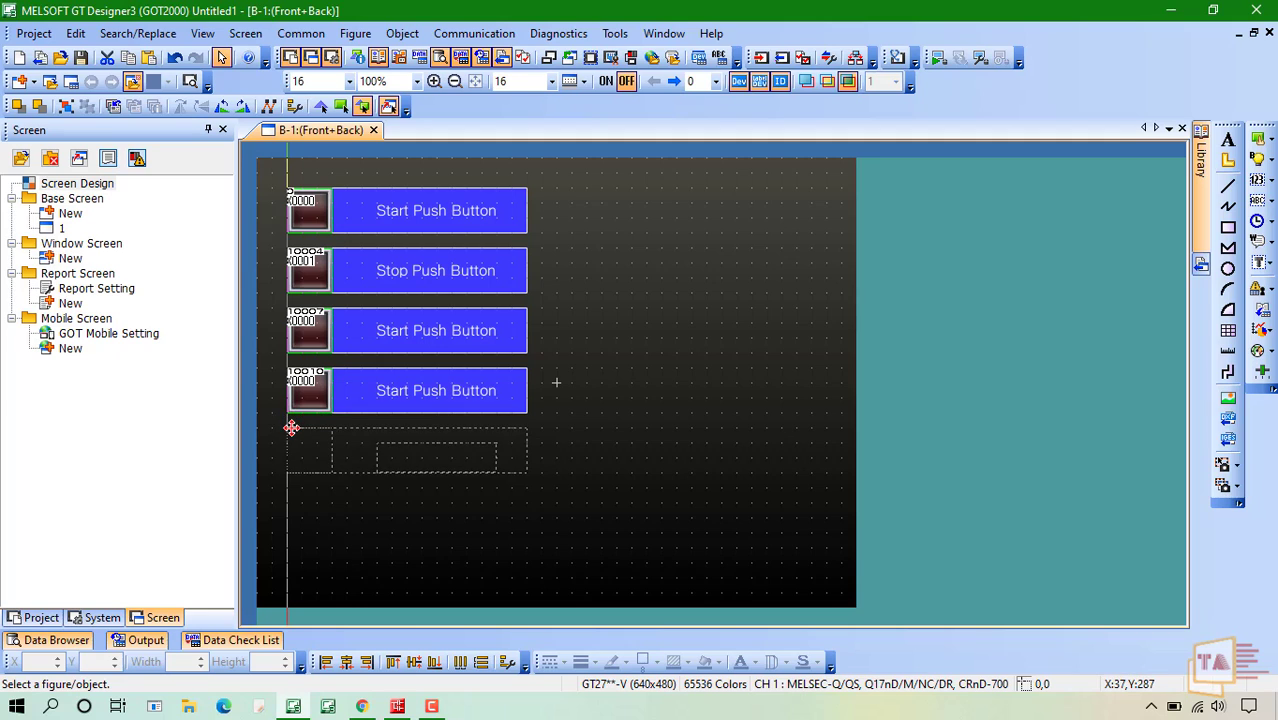
pyautogui.click(291, 428)
# Step: Change the label text of the third row to "Arm Up Detection"
pyautogui.doubleClick(420, 328)
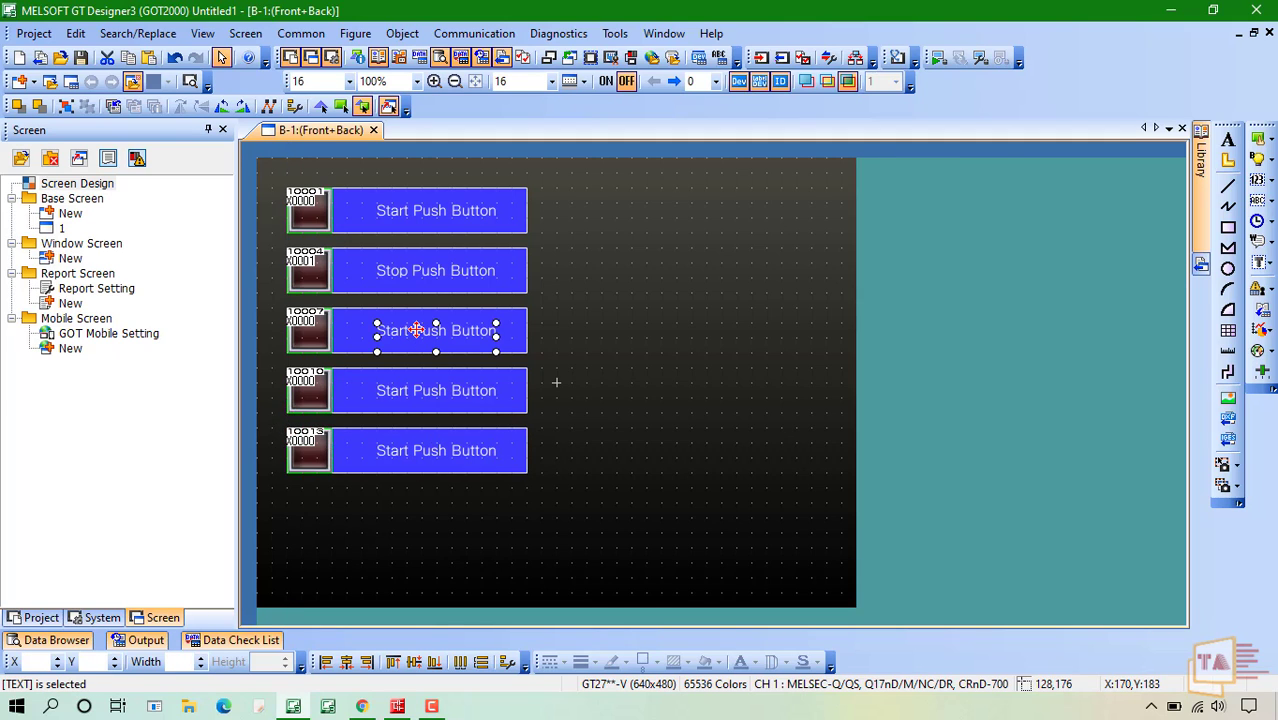
pyautogui.moveTo(392, 178); pyautogui.dragTo(235, 180)
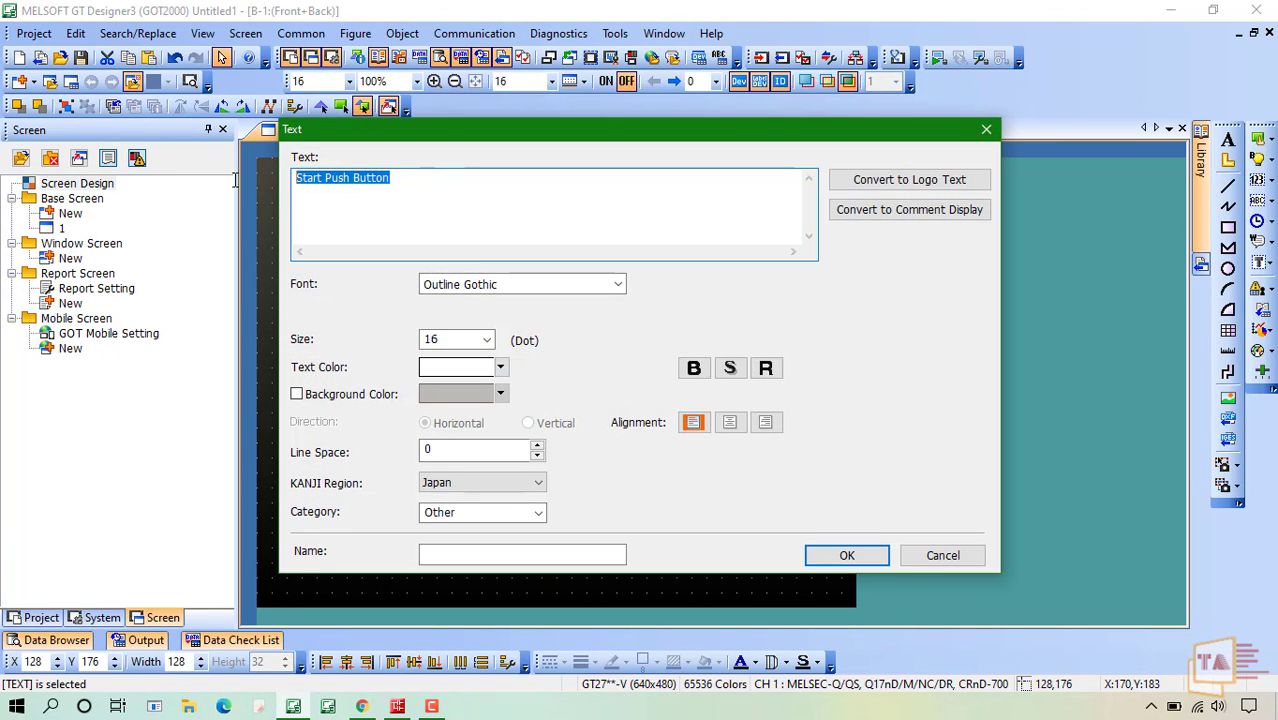
pyautogui.write('Arm Up Detection')
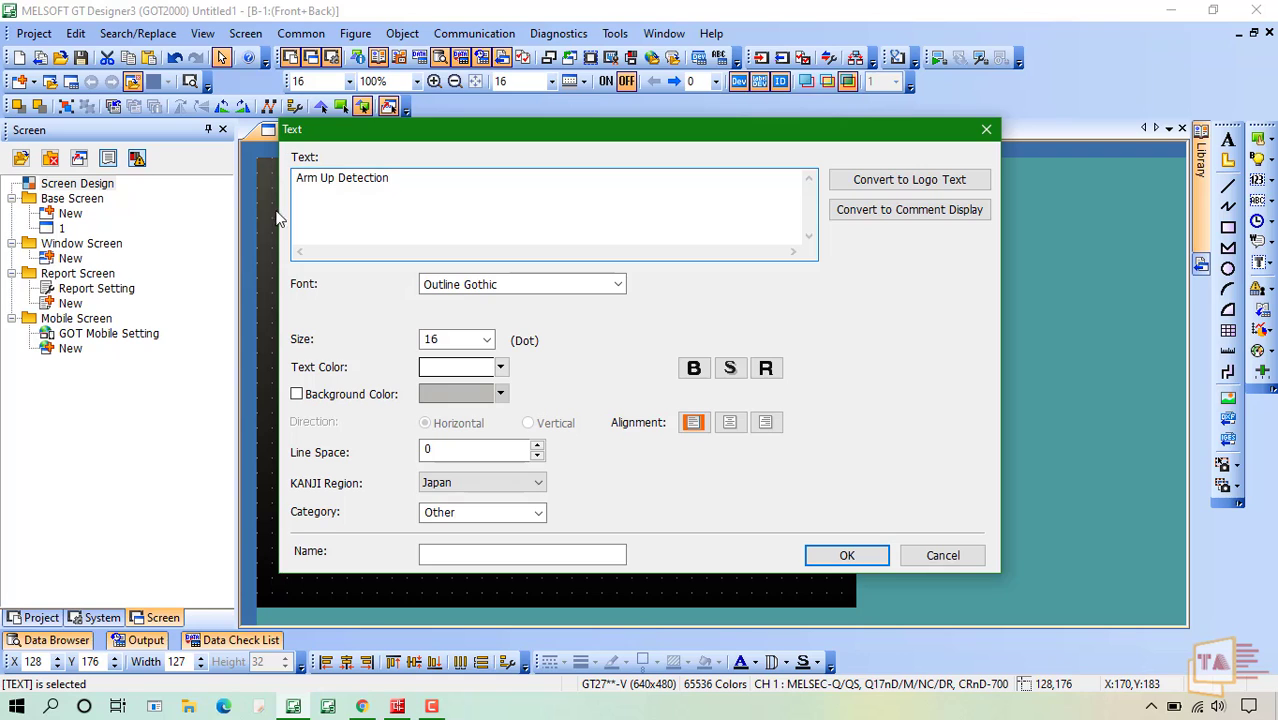
pyautogui.click(848, 556)
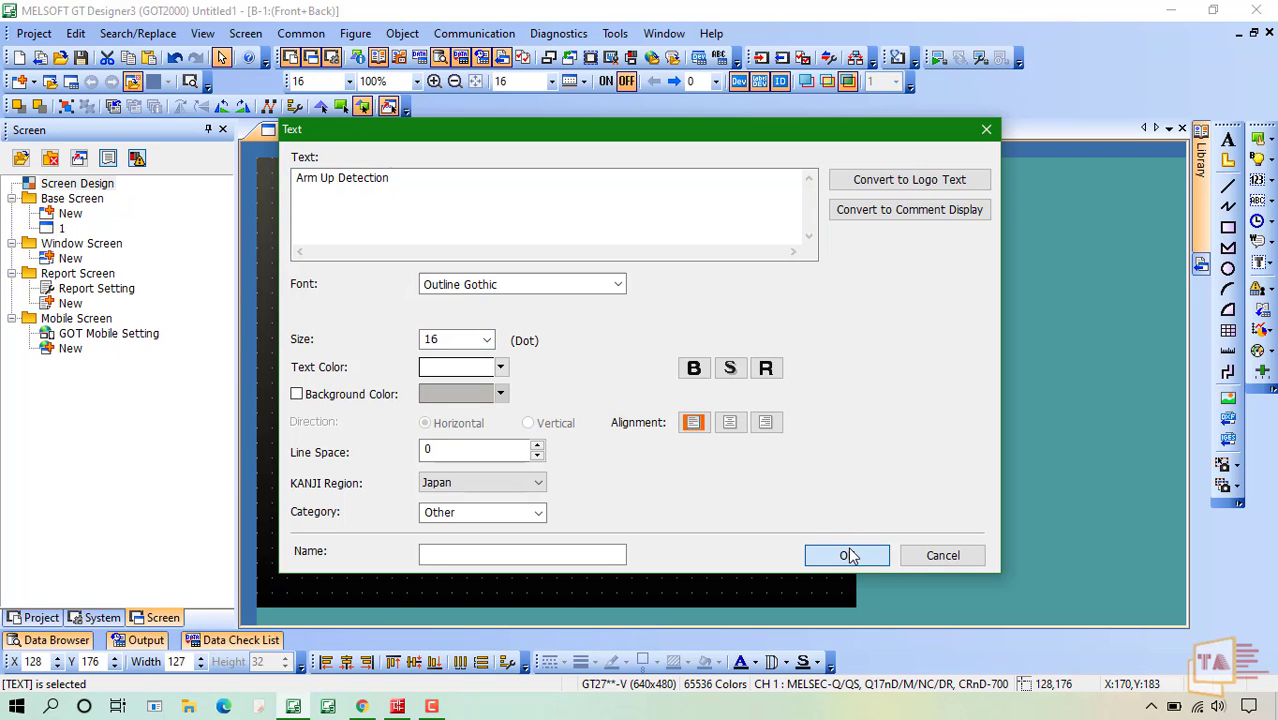
# Step: Change the label text of the fourth row to "Arm Down Detection"
pyautogui.doubleClick(419, 395)
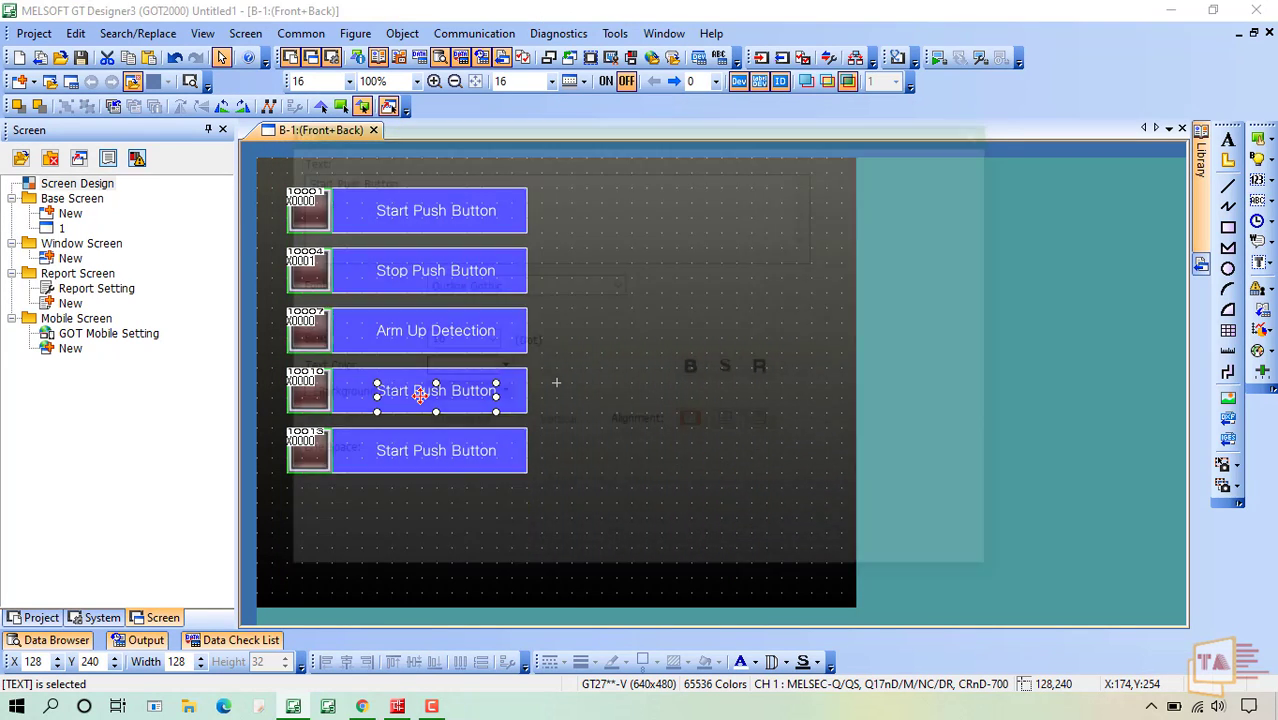
pyautogui.click(413, 190)
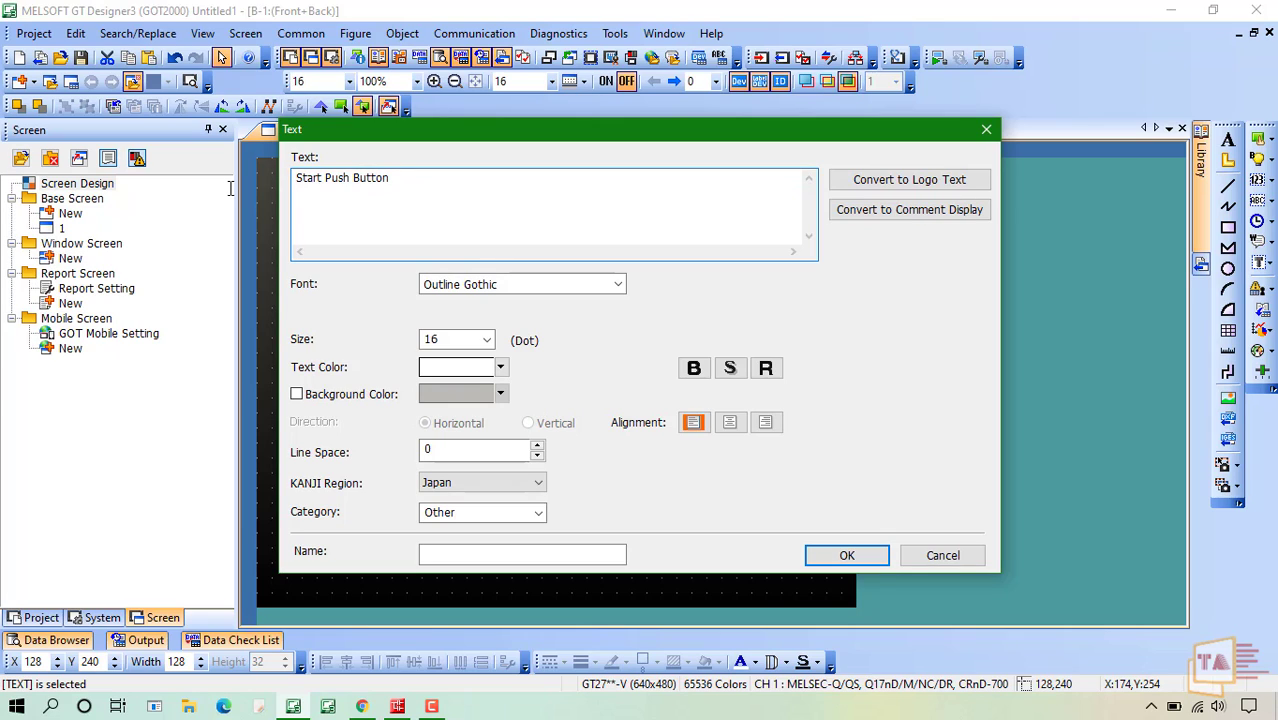
pyautogui.press('BackSpace')
pyautogui.press('BackSpace')
pyautogui.press('BackSpace')
pyautogui.press('BackSpace')
pyautogui.press('BackSpace')
pyautogui.press('BackSpace')
pyautogui.press('BackSpace')
pyautogui.press('BackSpace')
pyautogui.press('BackSpace')
pyautogui.press('BackSpace')
pyautogui.press('BackSpace')
pyautogui.press('BackSpace')
pyautogui.press('BackSpace')
pyautogui.press('BackSpace')
pyautogui.press('BackSpace')
pyautogui.press('BackSpace')
pyautogui.press('BackSpace')
pyautogui.press('BackSpace')
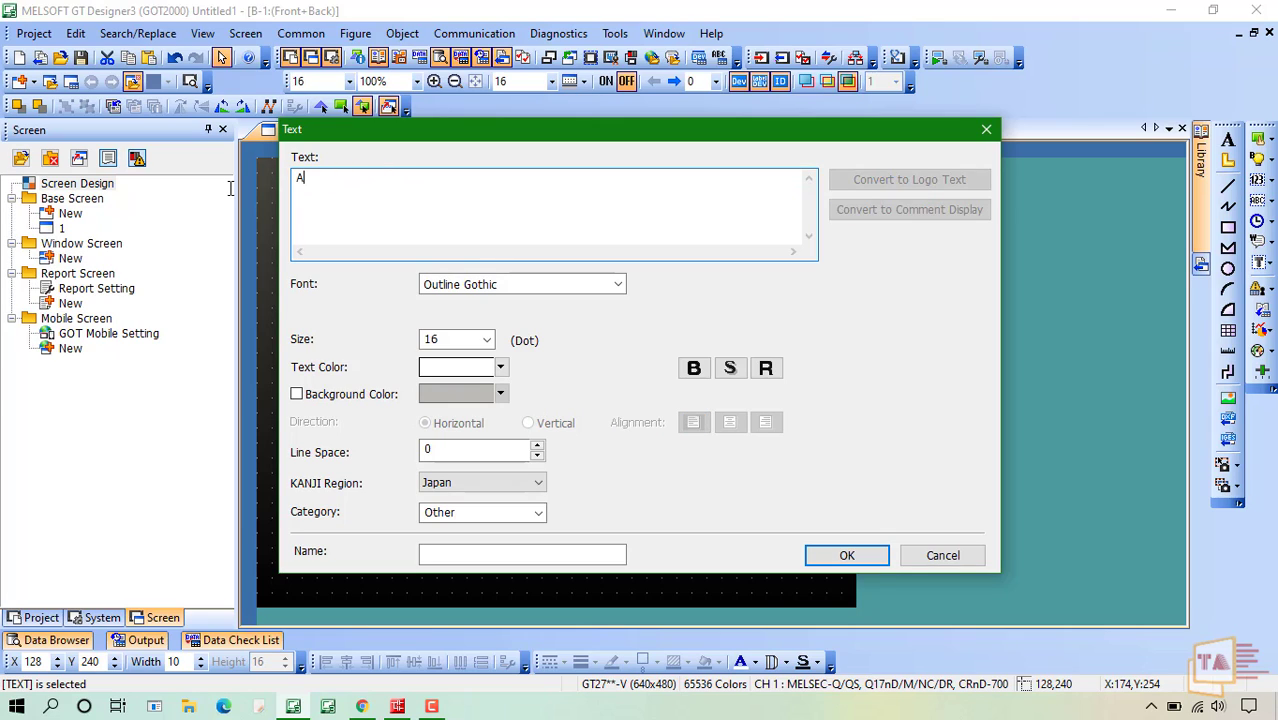
pyautogui.write('Arm D')
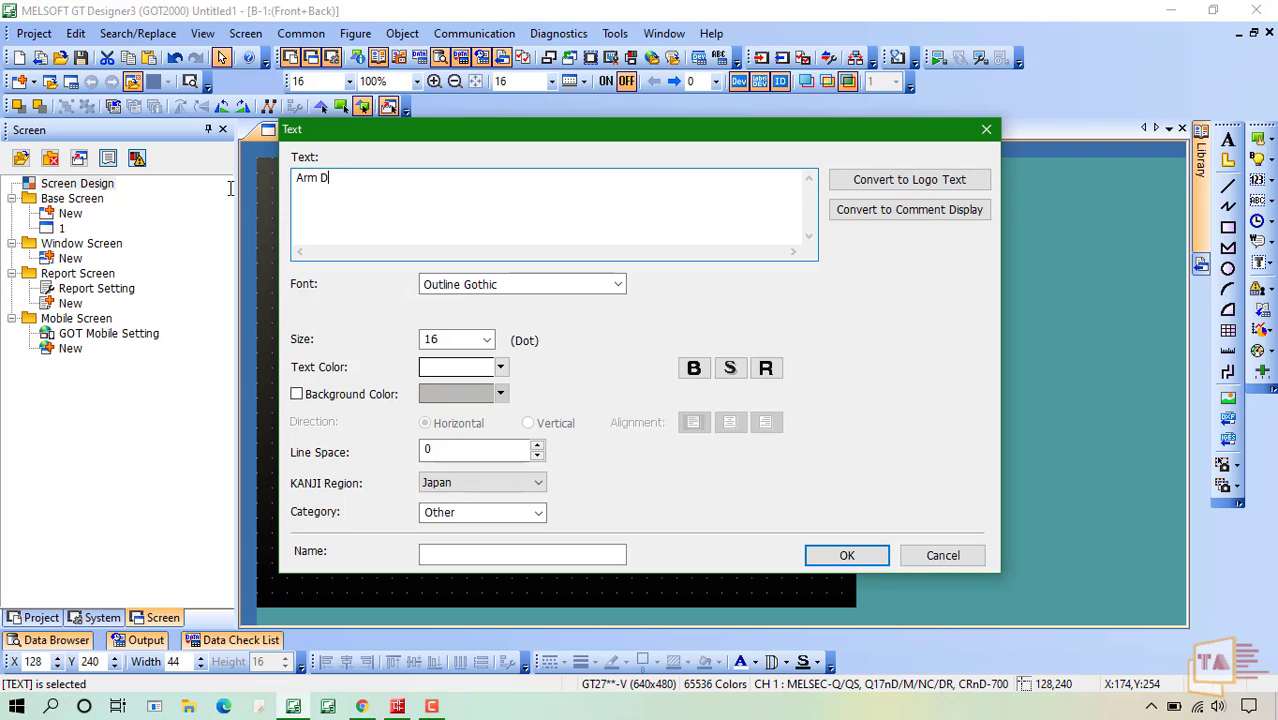
pyautogui.write('own Detect')
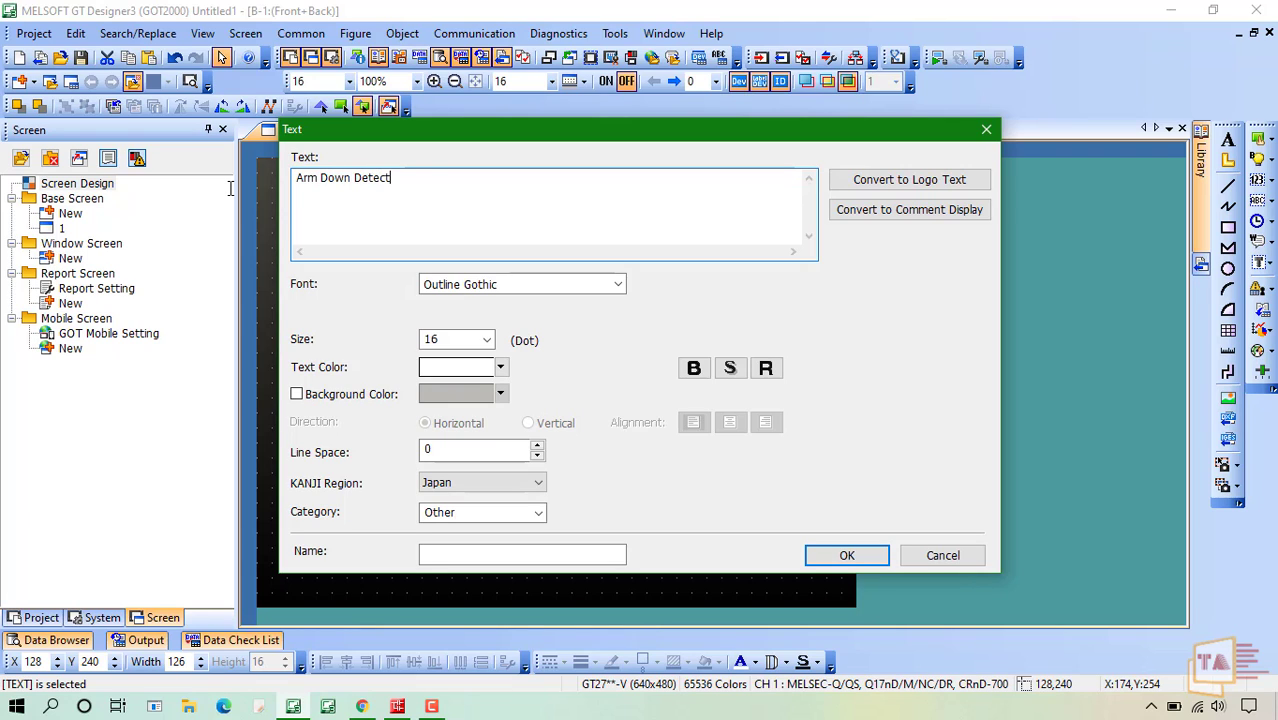
pyautogui.write('ion')
pyautogui.click(838, 553)
# Step: Change the label text of the fifth row to "Work Piece Confirm"
pyautogui.doubleClick(466, 450)
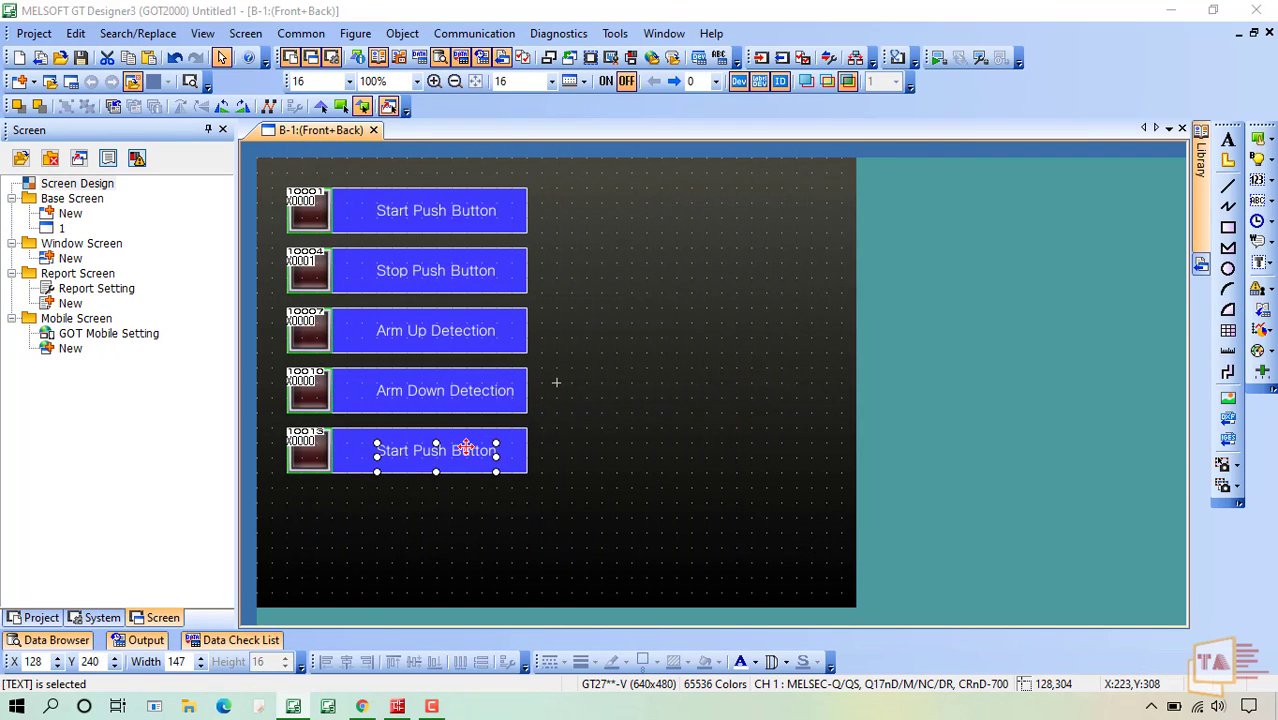
pyautogui.moveTo(414, 178); pyautogui.dragTo(259, 180)
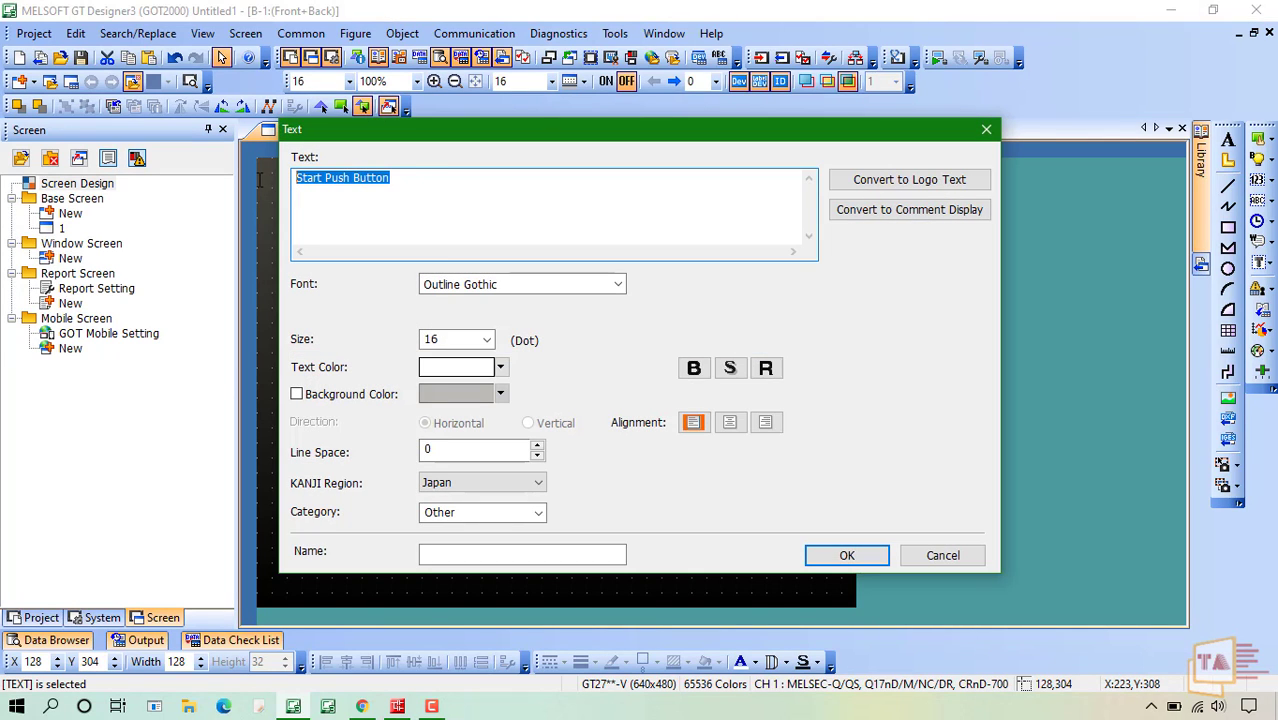
pyautogui.write('Work P')
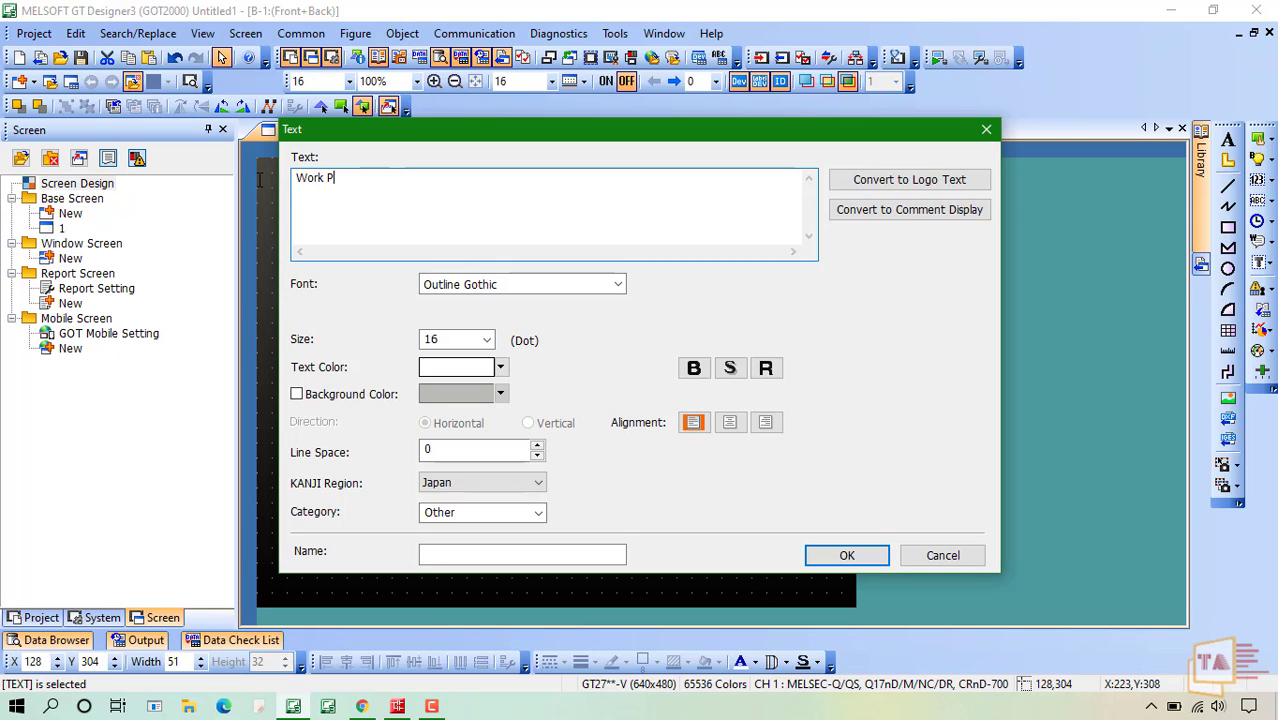
pyautogui.write('iece Con')
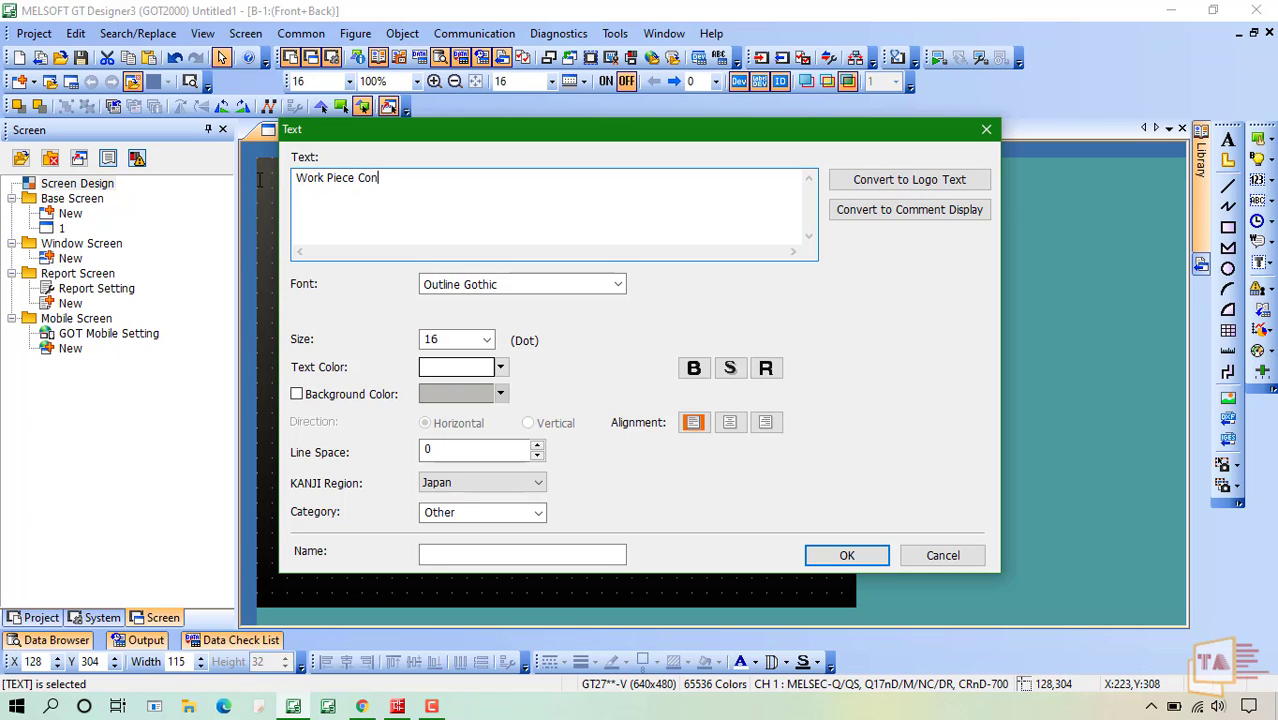
pyautogui.write('firm')
pyautogui.click(847, 555)
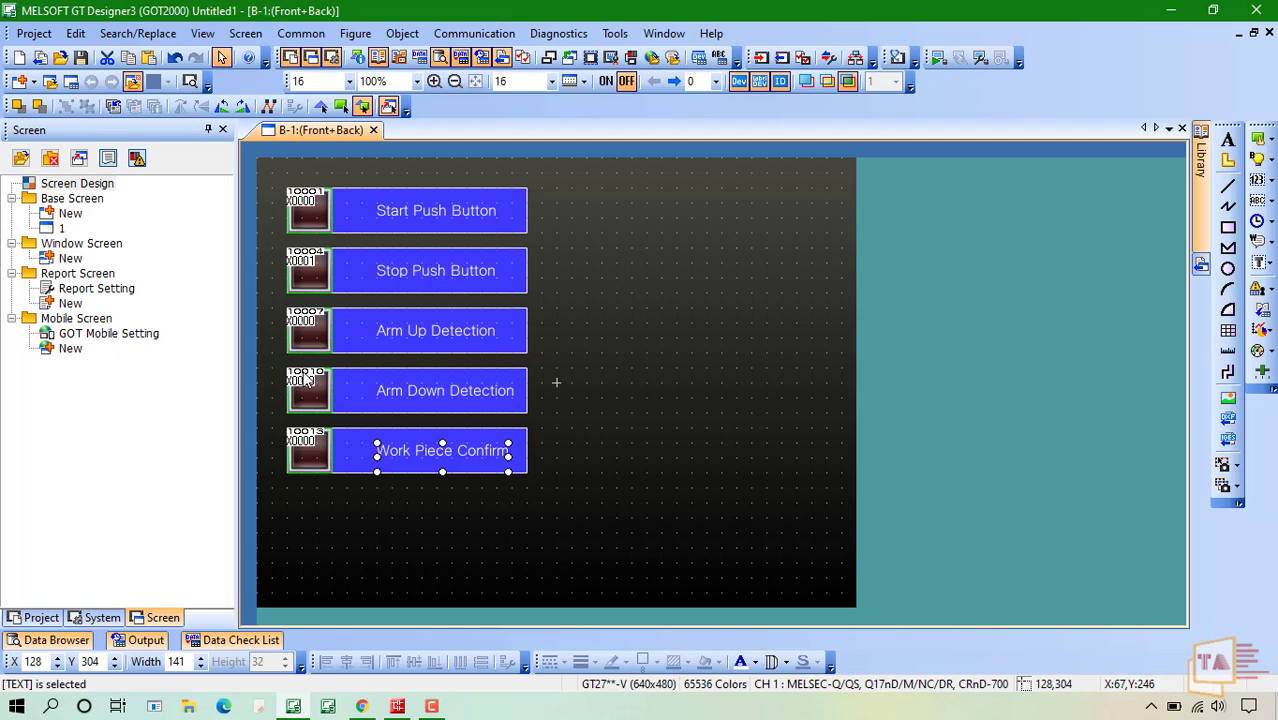
# Step: Assign device X0002 to the bit lamp beside the Arm Up Detection label
pyautogui.click(308, 327)
pyautogui.doubleClick(308, 323)
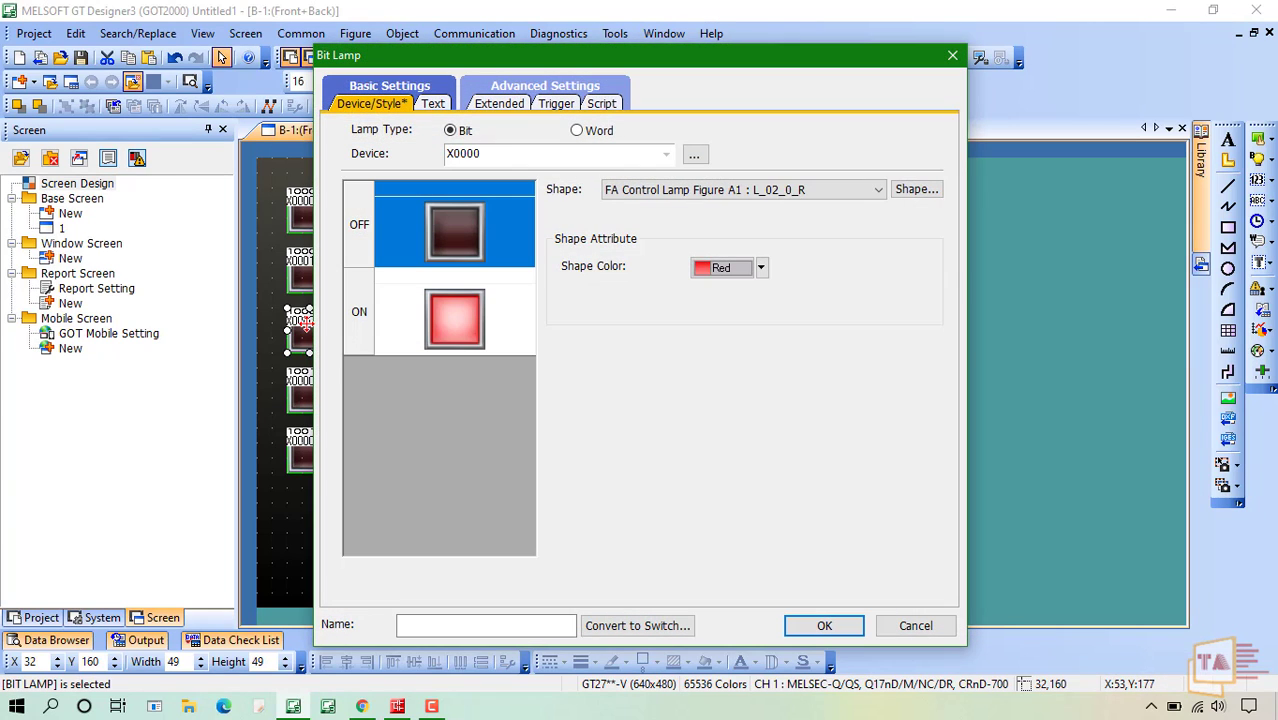
pyautogui.click(507, 148)
pyautogui.press('BackSpace')
pyautogui.write('2')
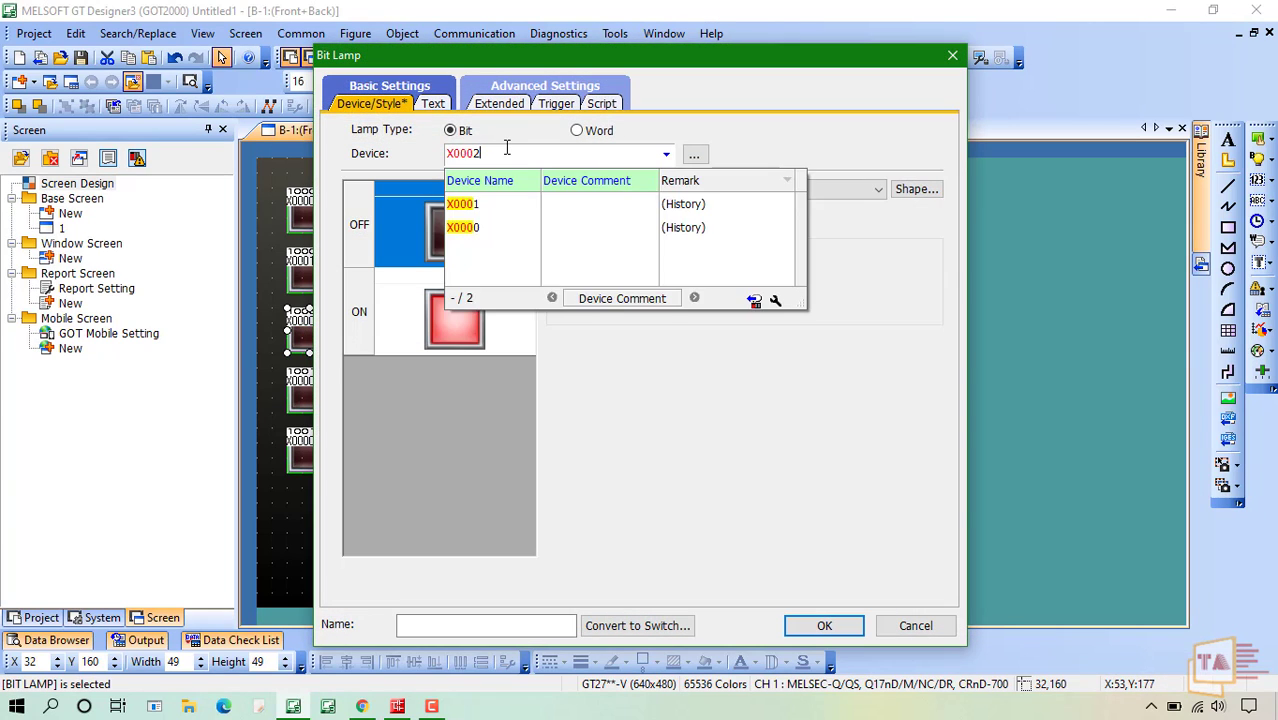
pyautogui.click(758, 572)
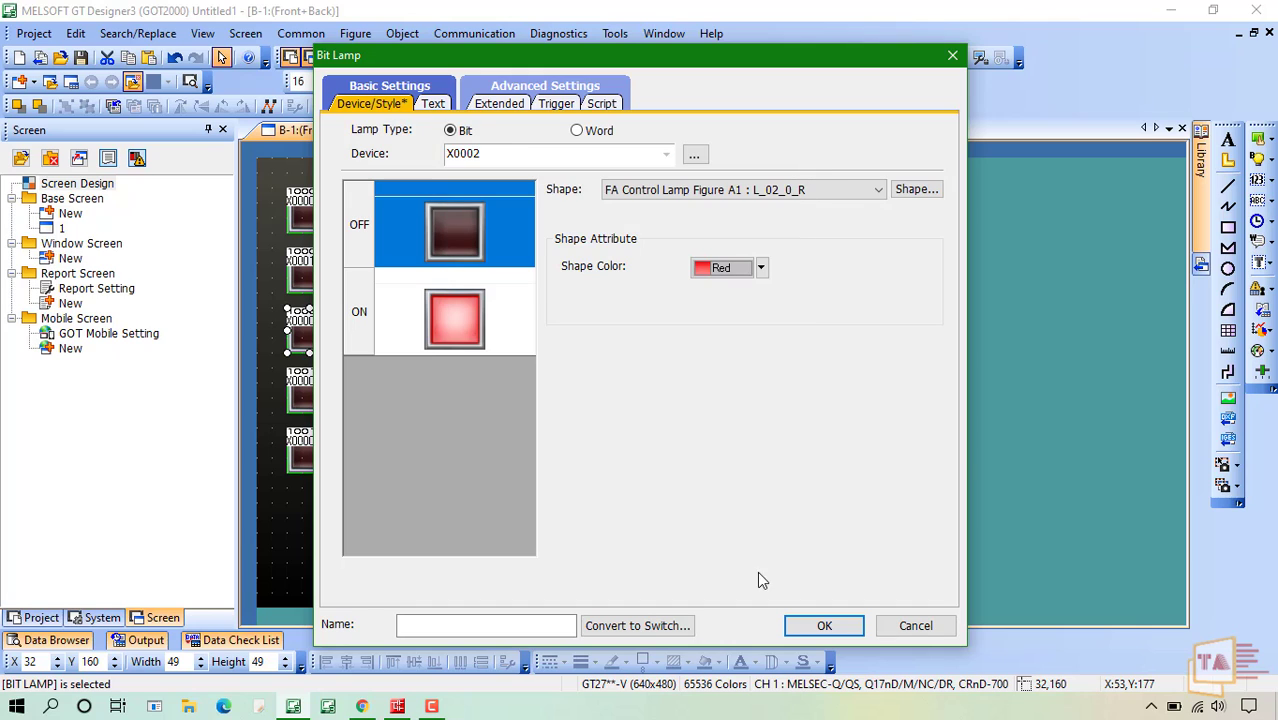
pyautogui.click(820, 625)
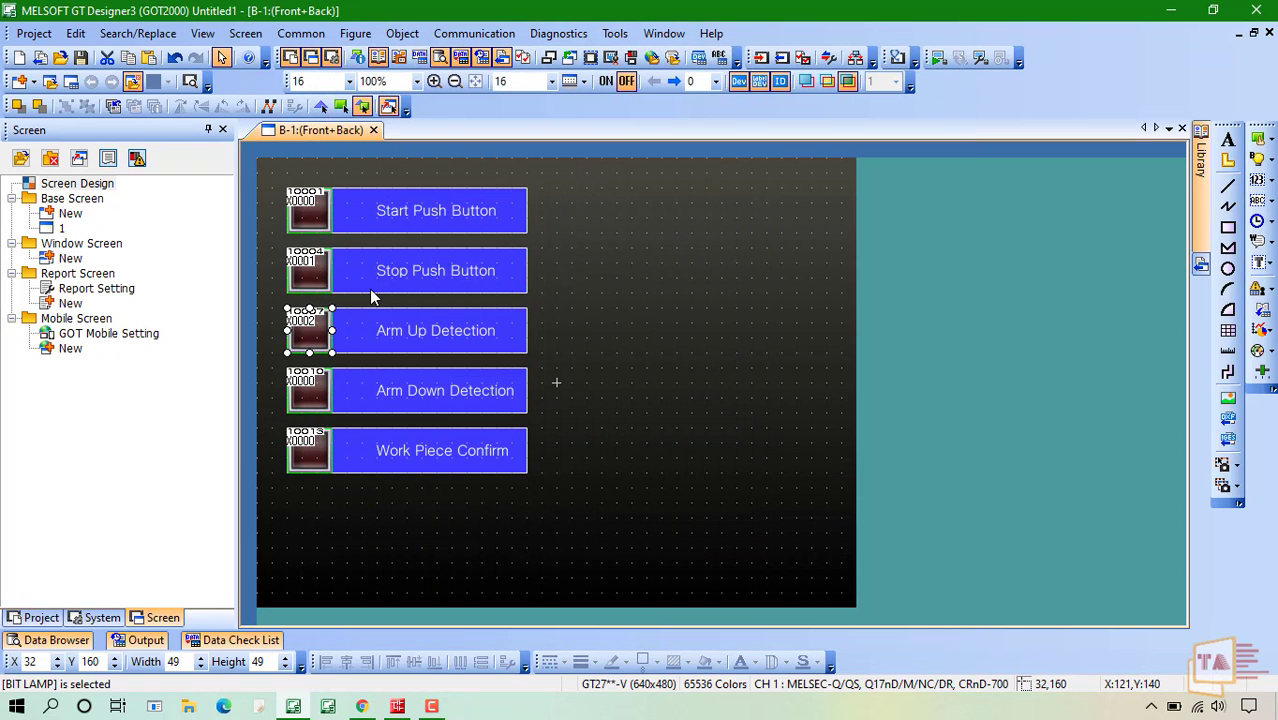
# Step: Assign device X0003 to the bit lamp beside the Arm Down Detection label
pyautogui.doubleClick(305, 402)
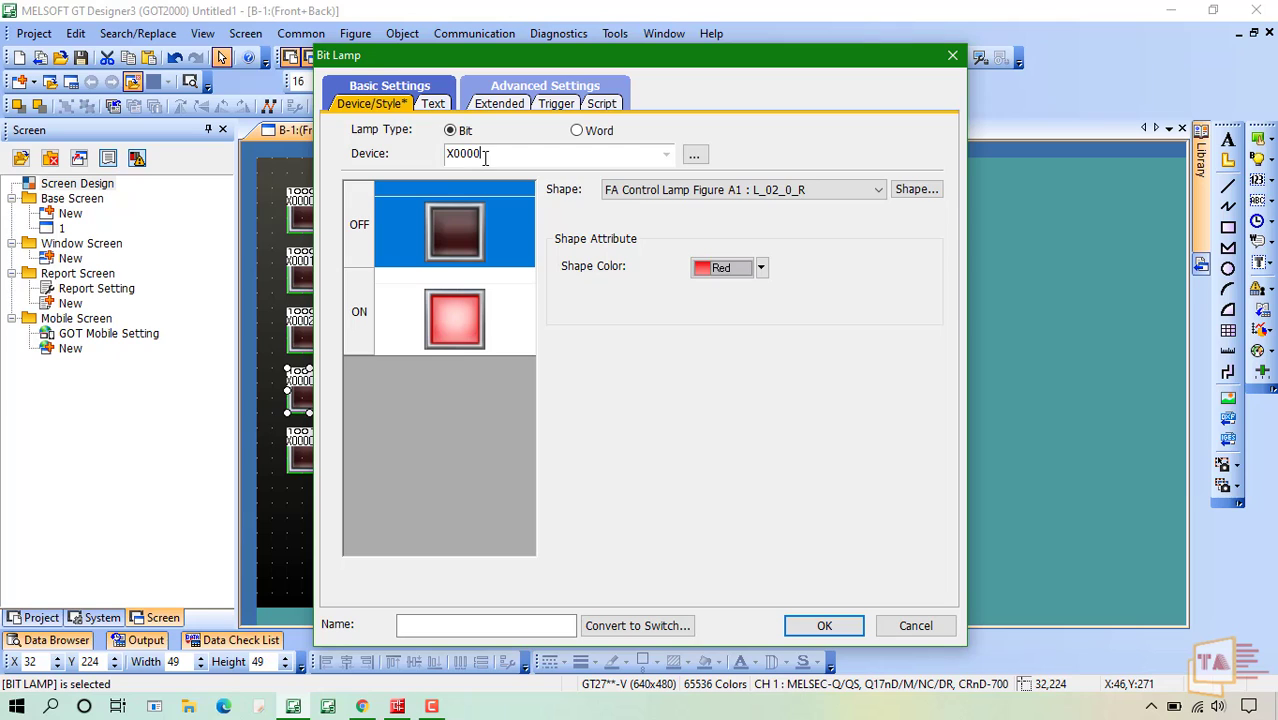
pyautogui.write('3')
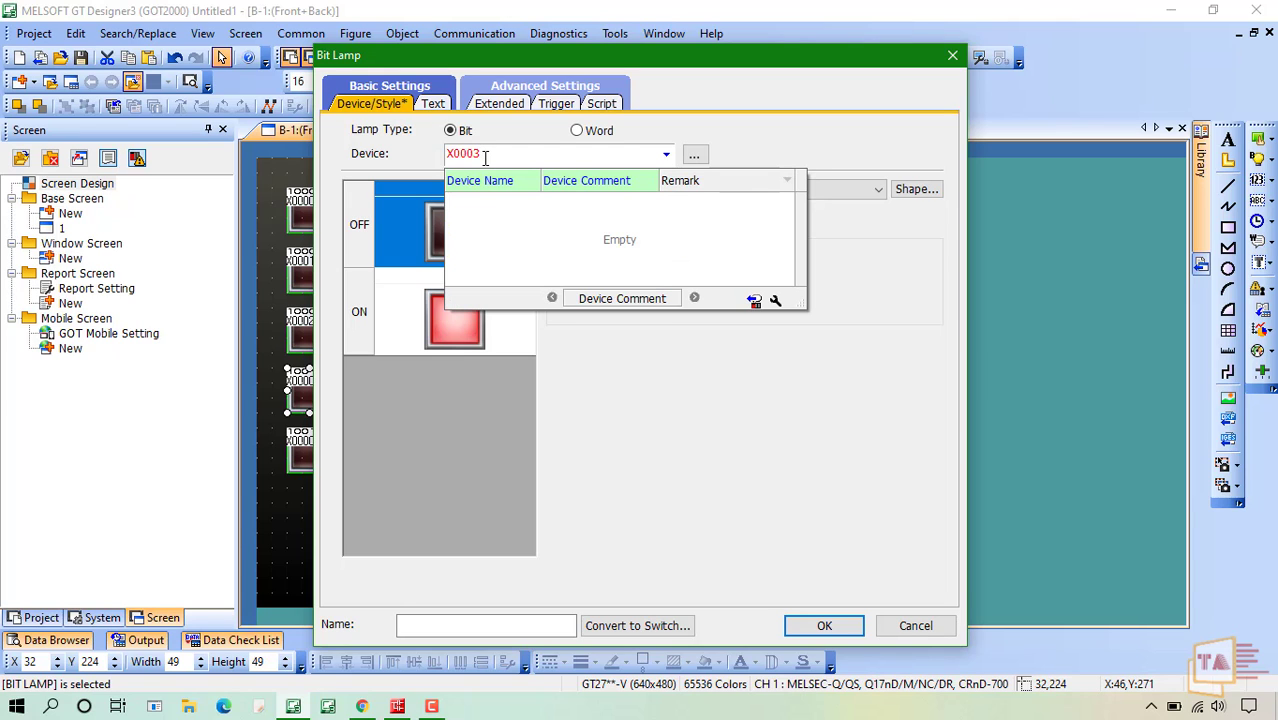
pyautogui.press('Return')
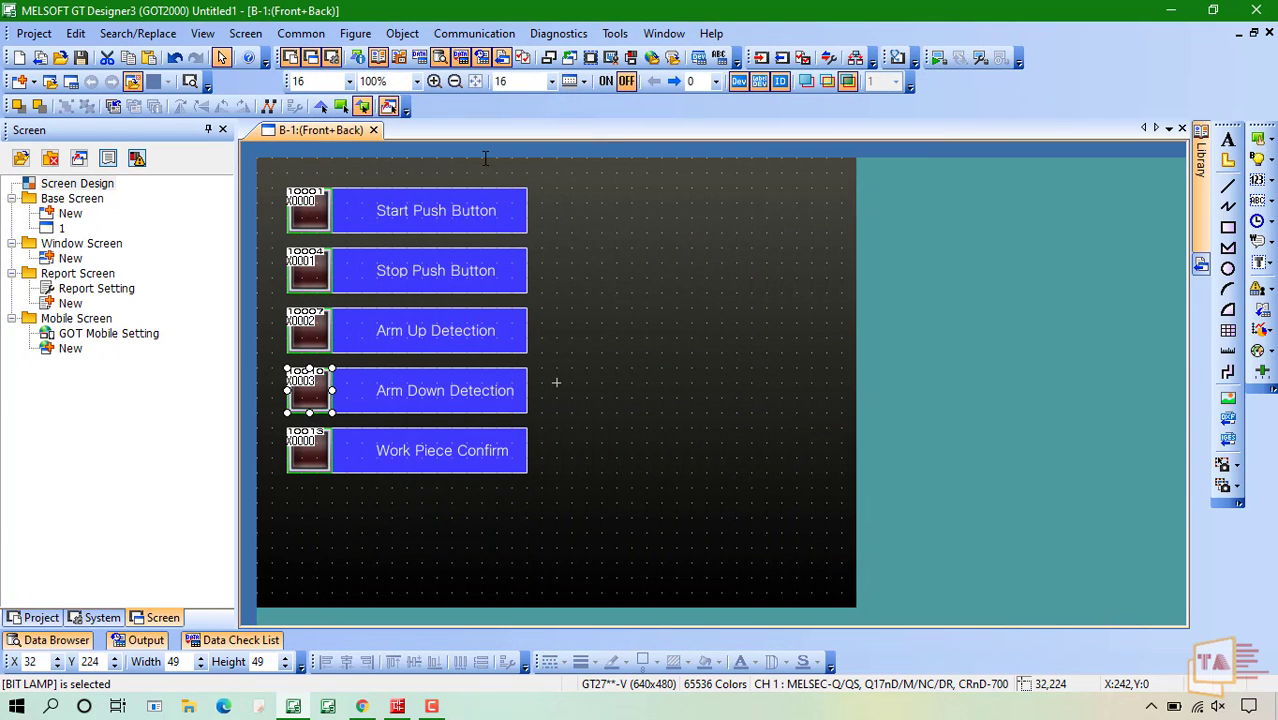
# Step: Assign device X0004 to the bit lamp beside the Work Piece Confirm label
pyautogui.doubleClick(310, 450)
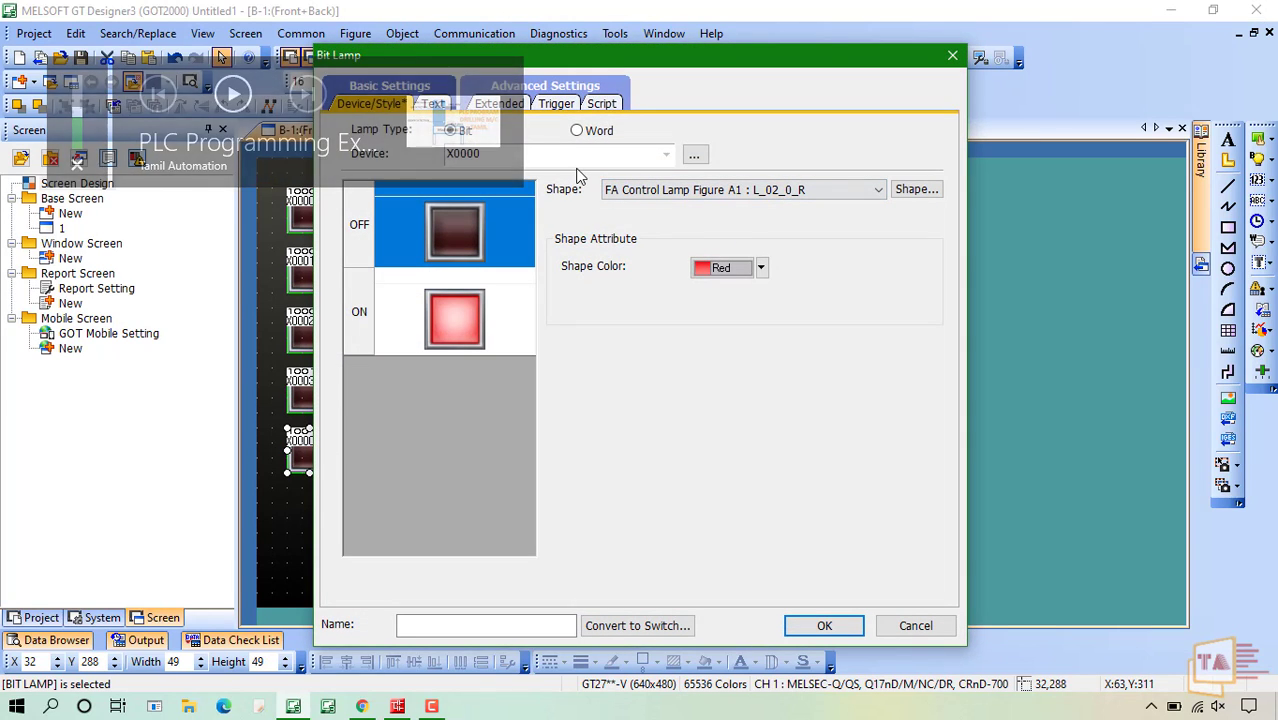
pyautogui.press('BackSpace')
pyautogui.write('4')
pyautogui.press('Return')
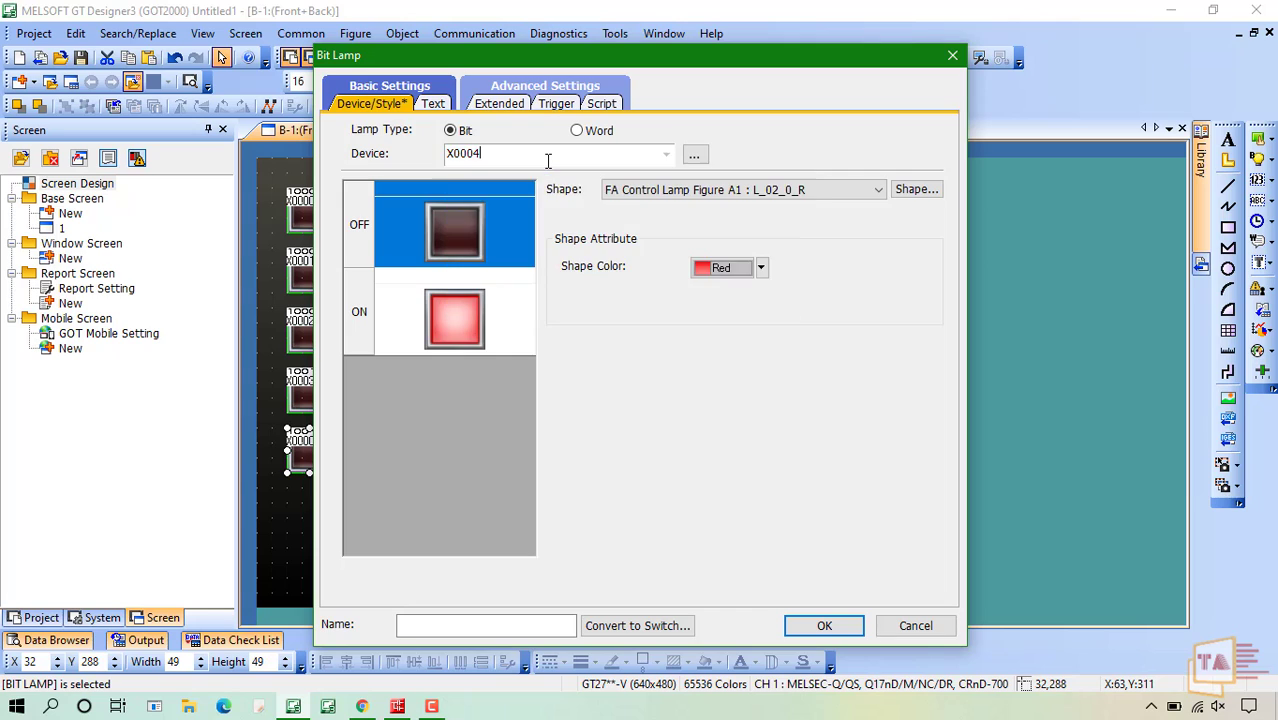
pyautogui.press('Return')
pyautogui.click(616, 333)
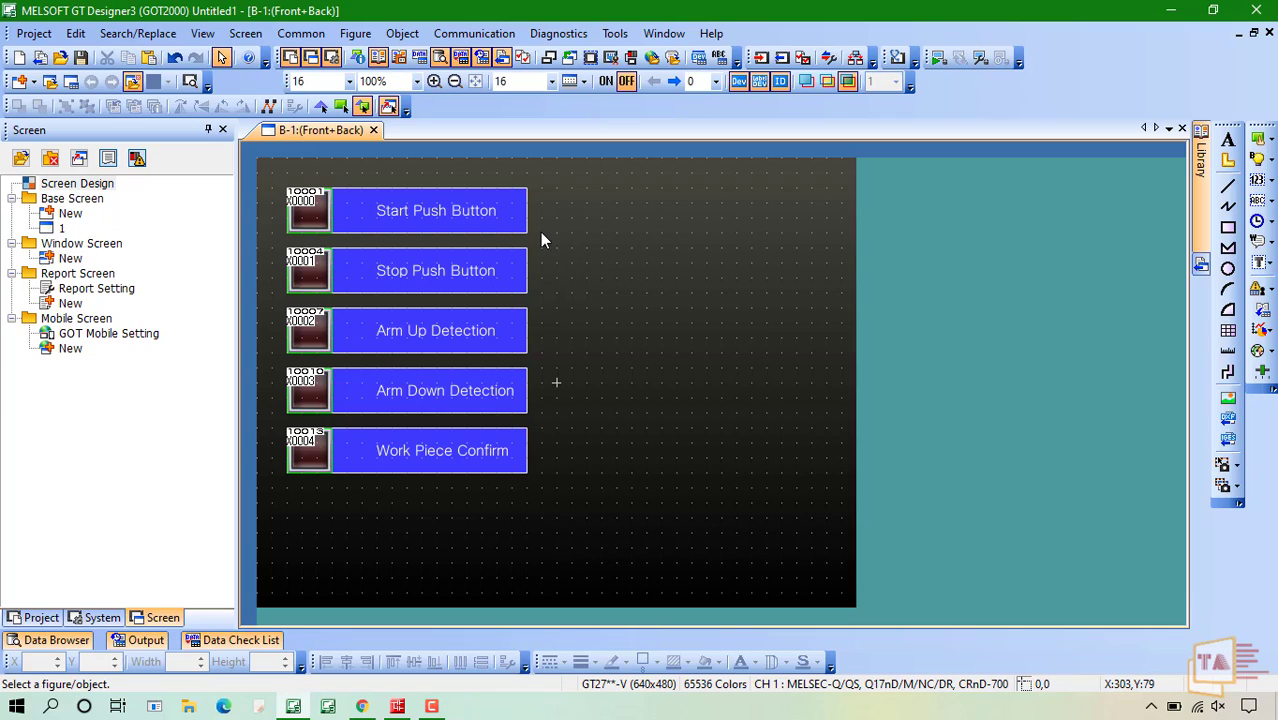
# Step: Place a copy of the Start Push Button row in a second column, level with the original, and change its label to "Arm Motor"
pyautogui.click(289, 198)
pyautogui.moveTo(289, 198); pyautogui.dragTo(588, 193)
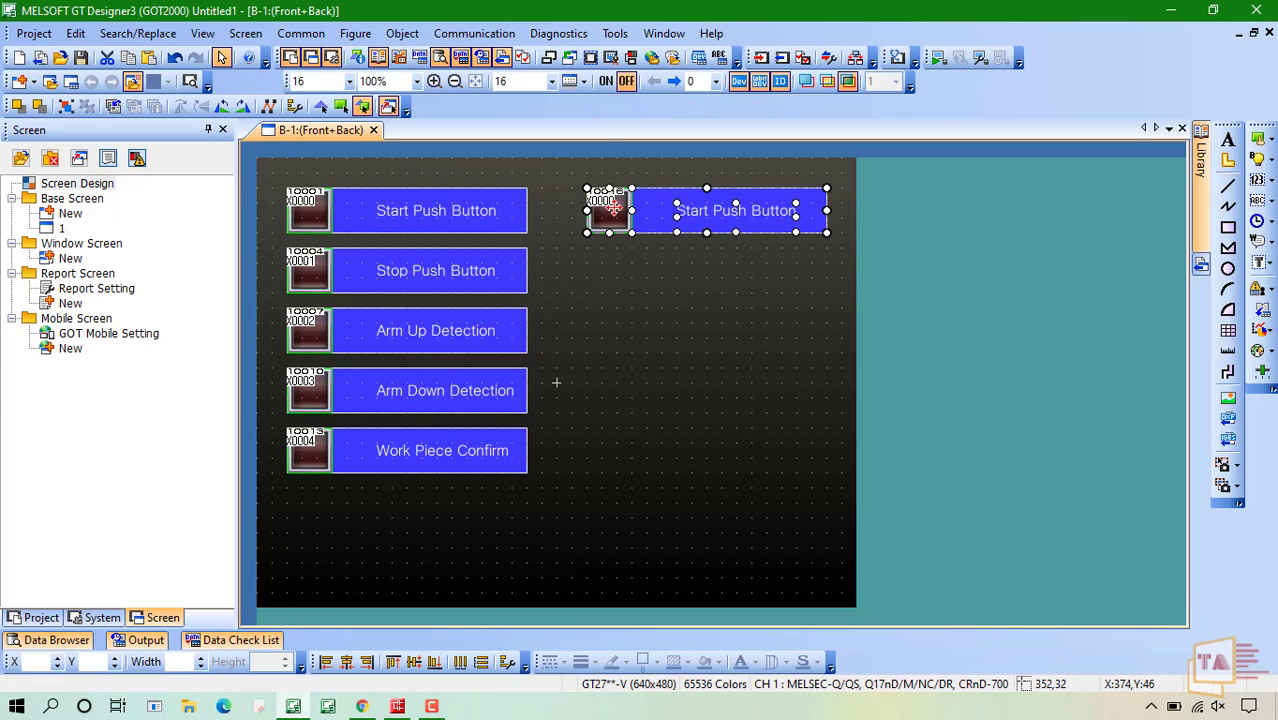
pyautogui.click(710, 213)
pyautogui.doubleClick(710, 213)
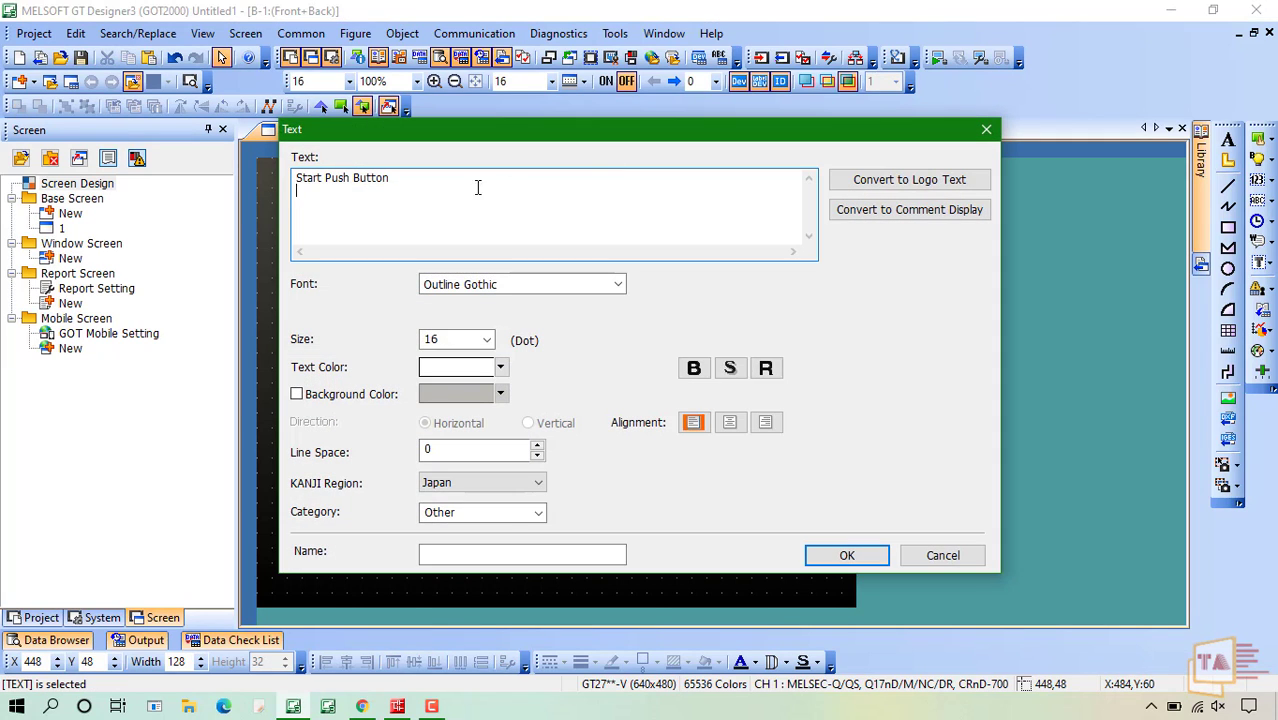
pyautogui.moveTo(402, 183); pyautogui.dragTo(255, 178)
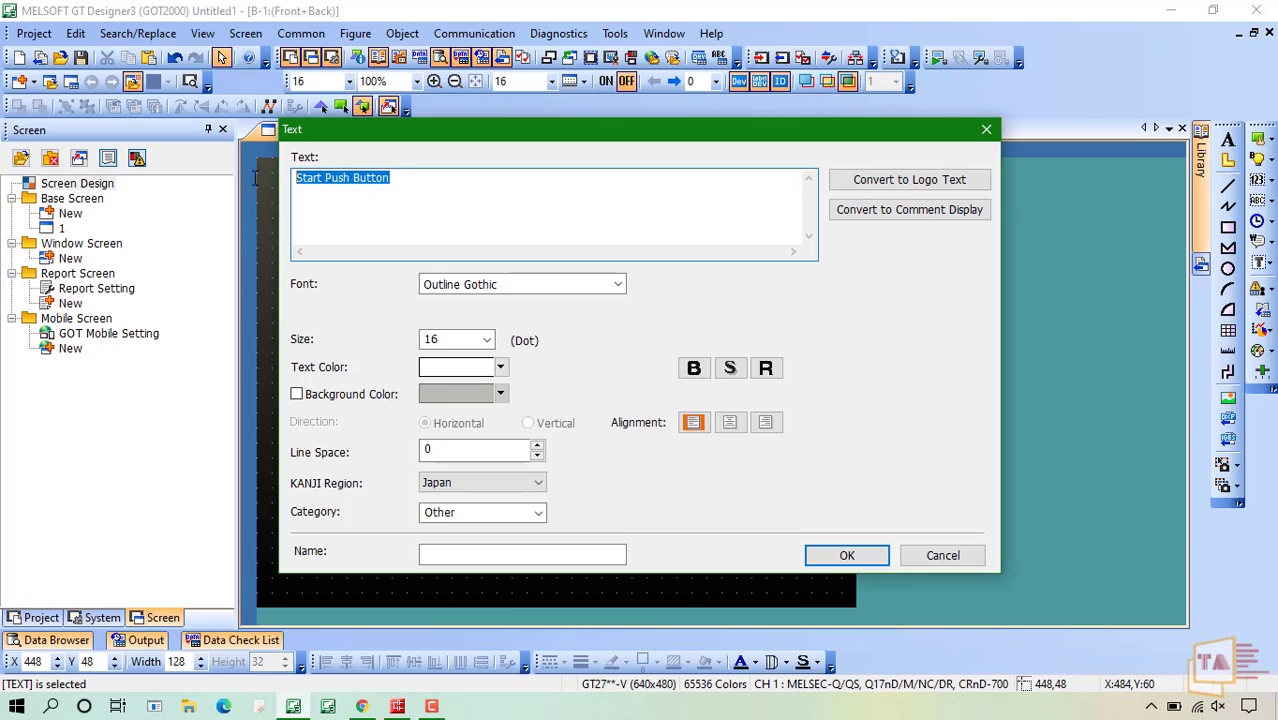
pyautogui.write('ARm')
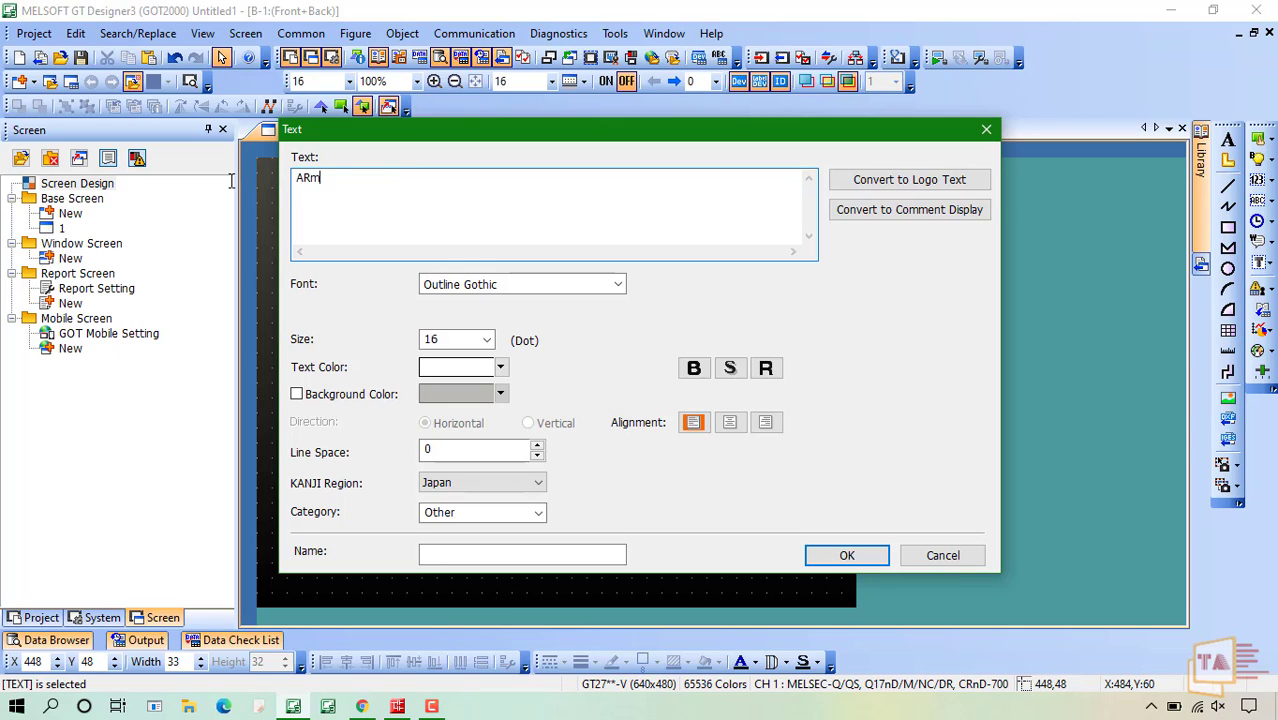
pyautogui.write('rm Motor')
pyautogui.click(840, 556)
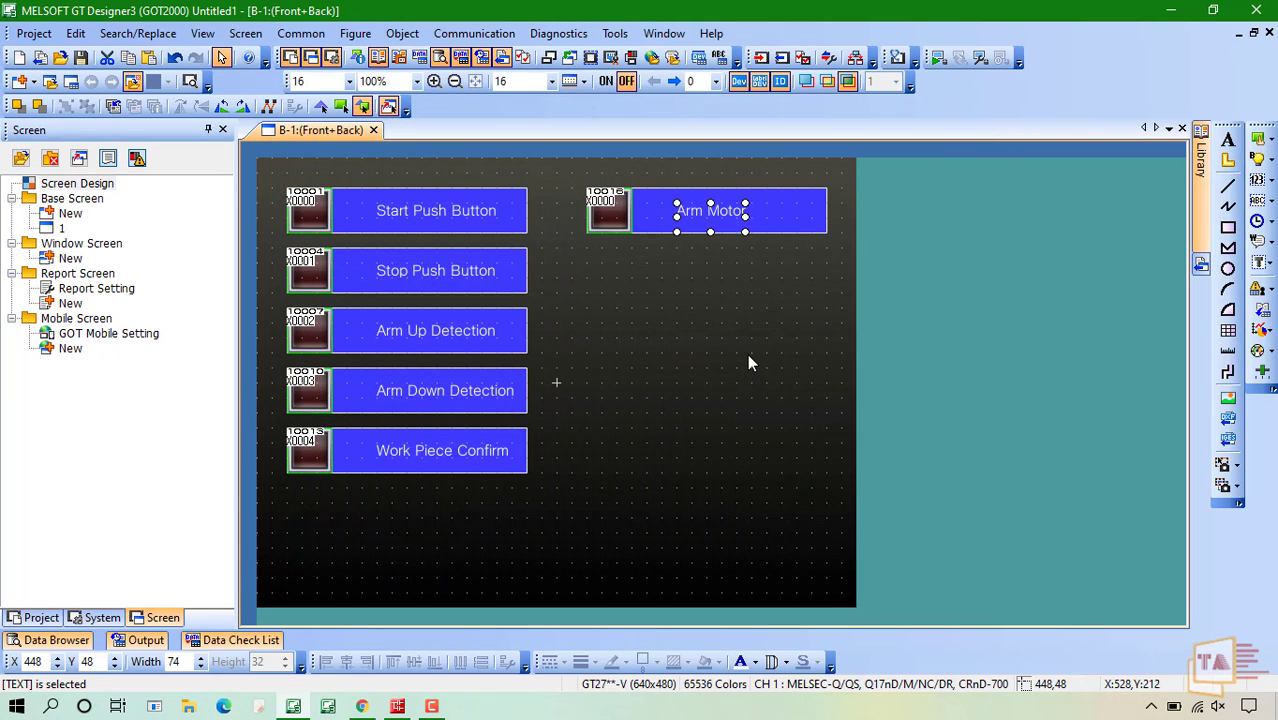
pyautogui.click(747, 356)
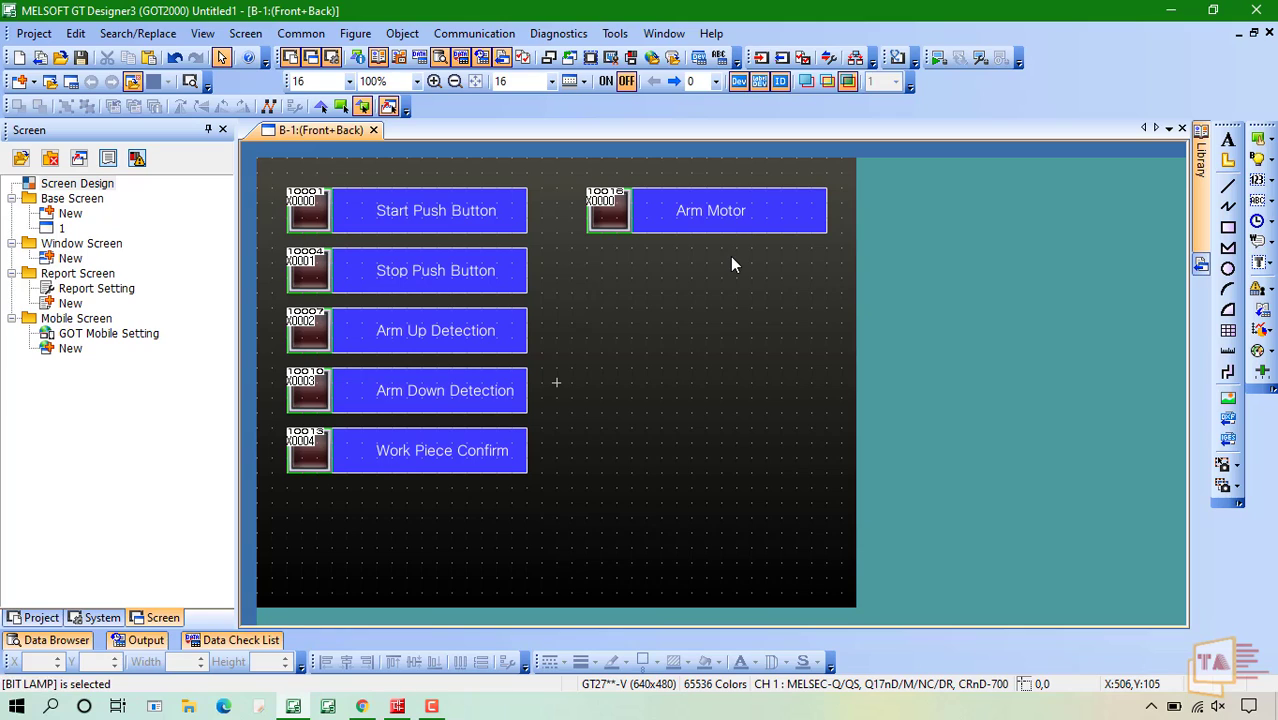
# Step: Paste two more Start Push Button rows below the Arm Motor row, aligned with the second and third rows of the first column
pyautogui.moveTo(590, 194); pyautogui.dragTo(583, 246)
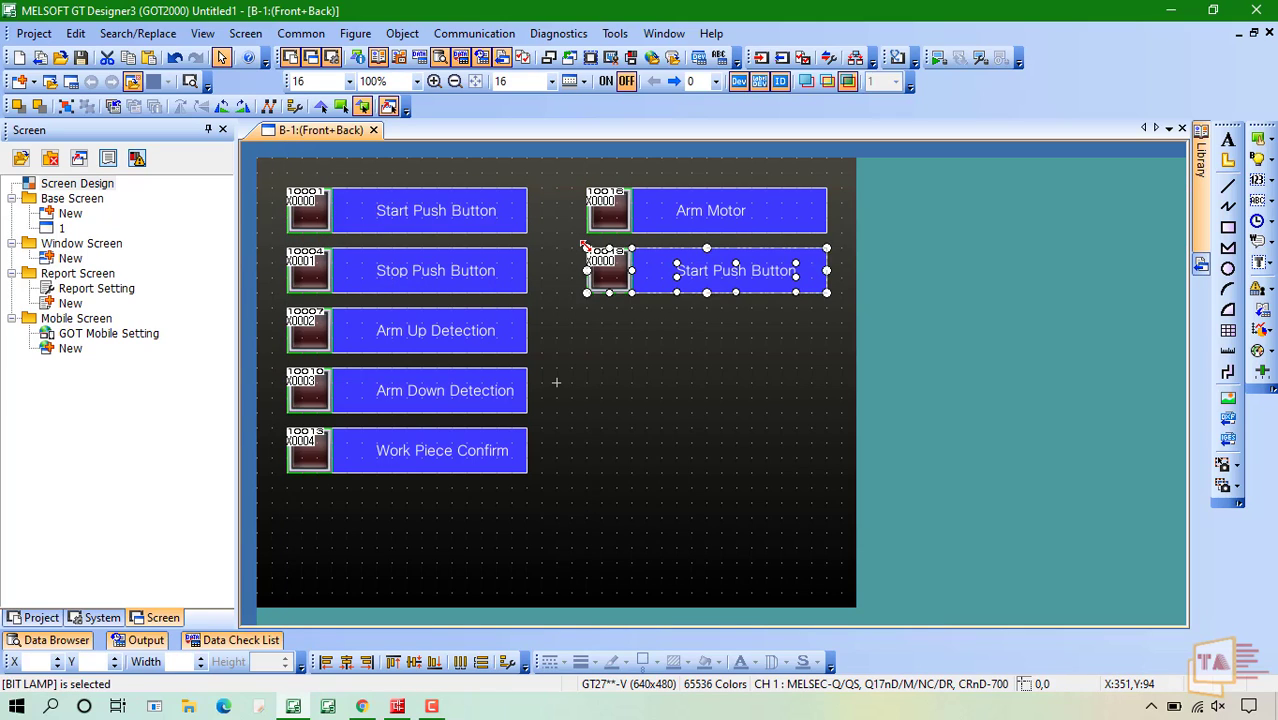
pyautogui.hotkey('ctrl', 'v')
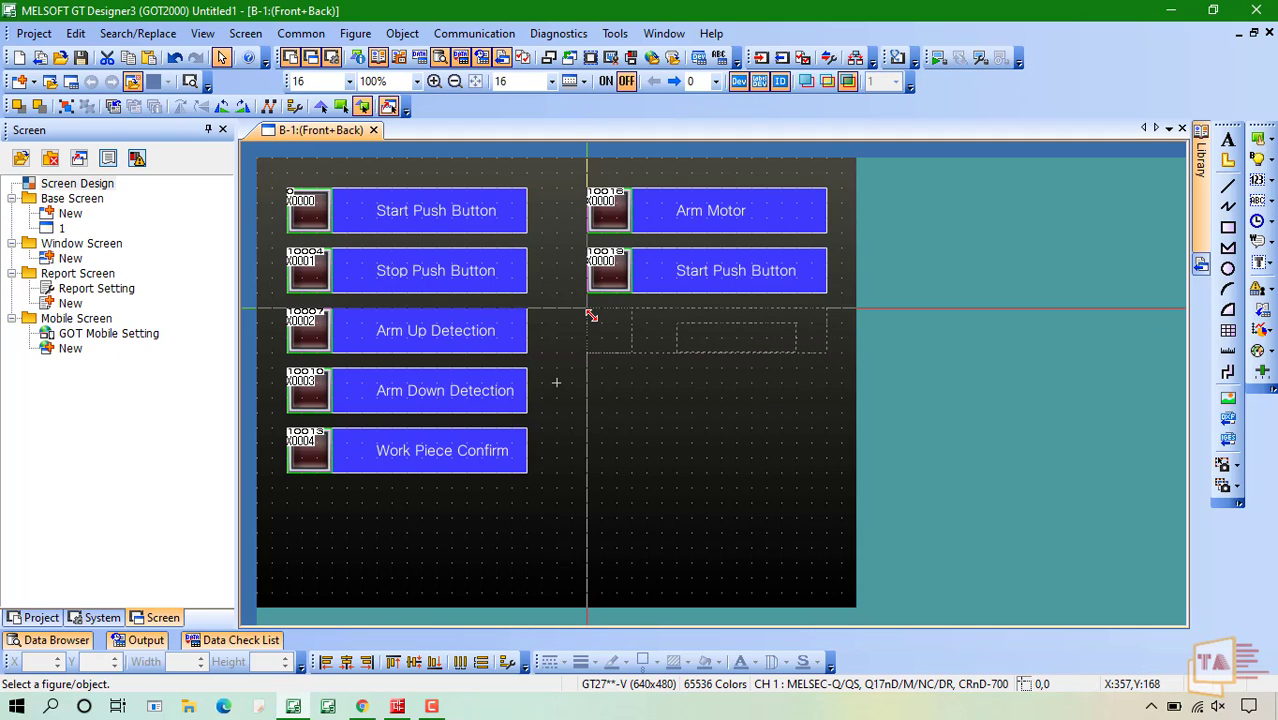
pyautogui.click(588, 310)
# Step: Change the label text of the row directly below Arm Motor to "Drilling Up"
pyautogui.click(722, 270)
pyautogui.doubleClick(722, 270)
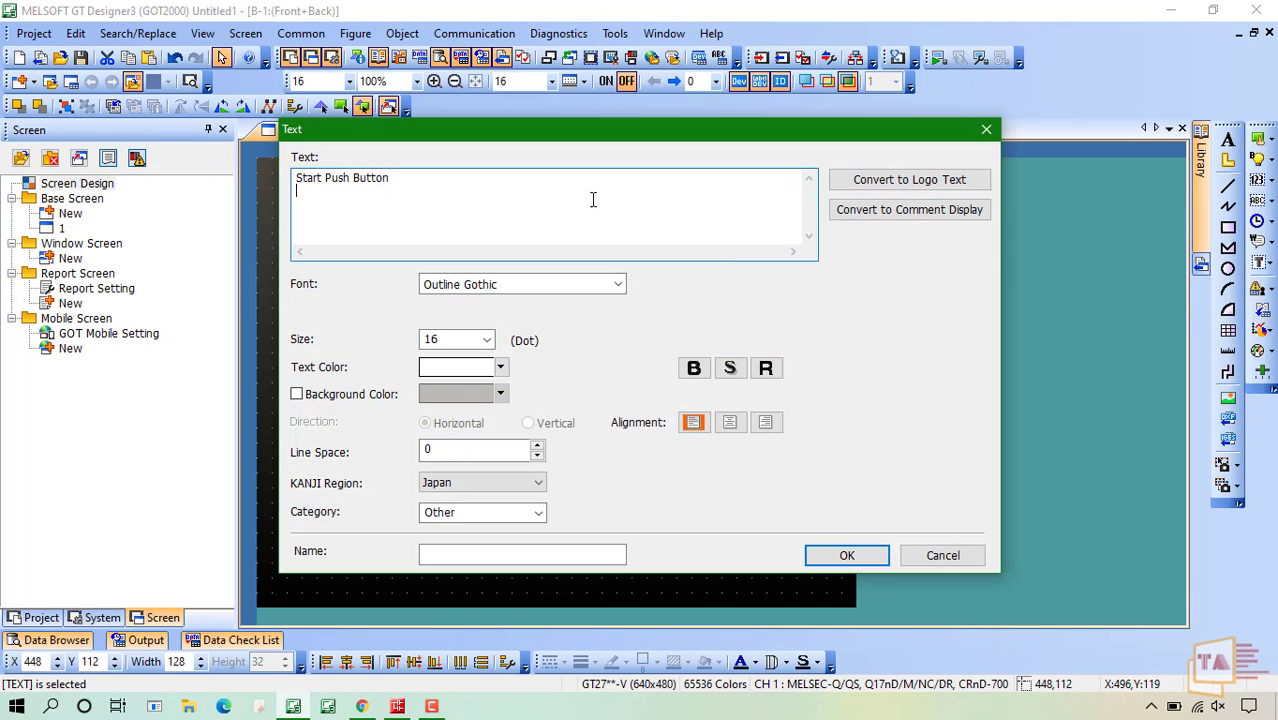
pyautogui.moveTo(422, 180); pyautogui.dragTo(235, 183)
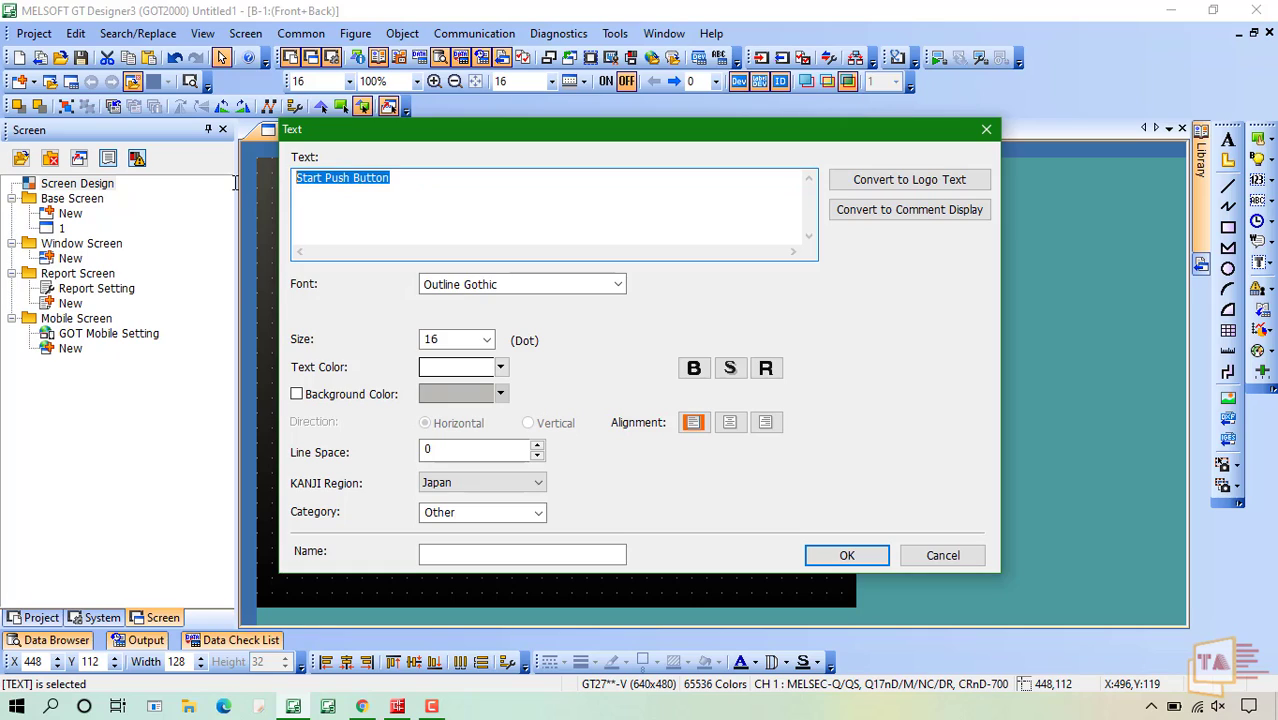
pyautogui.write('Drilling Up')
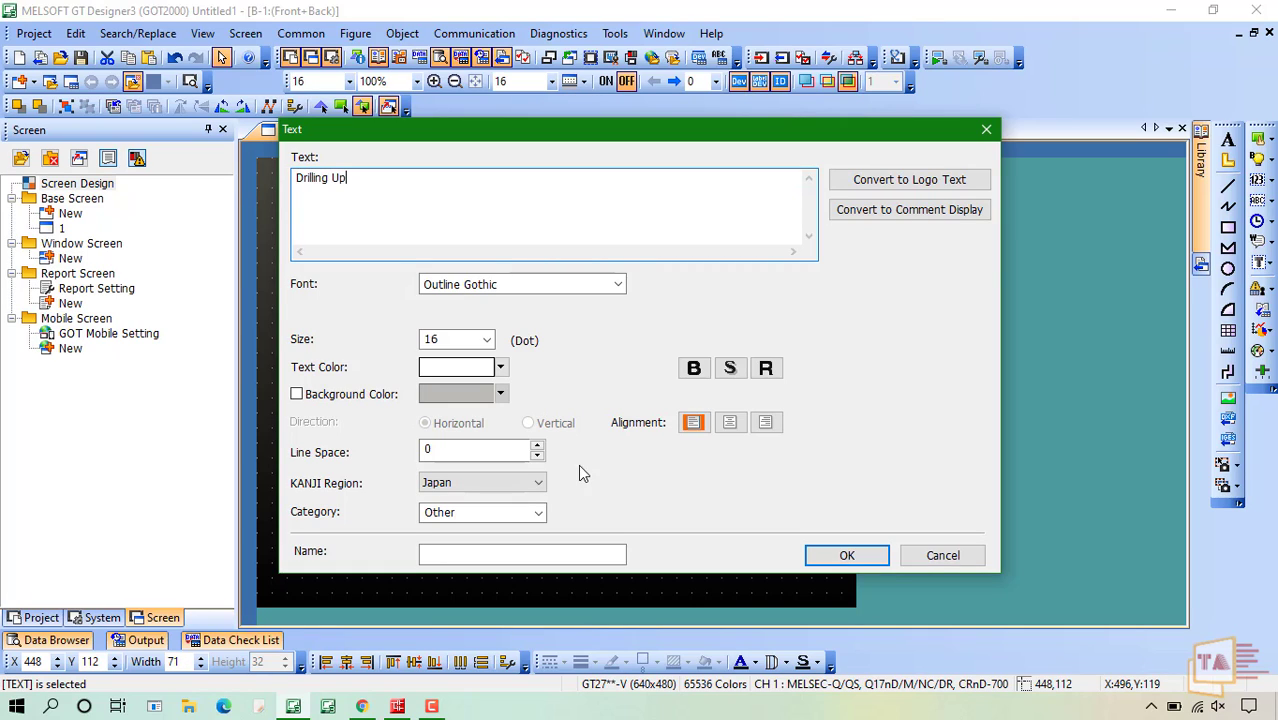
pyautogui.click(872, 558)
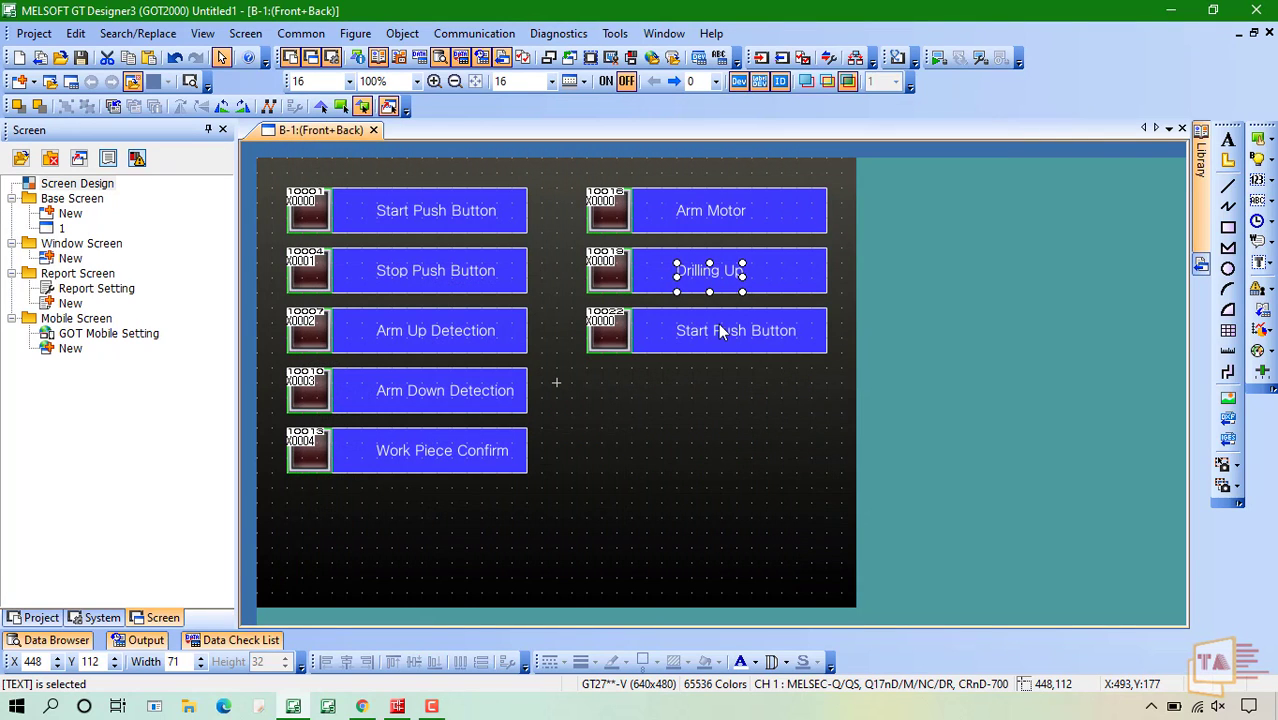
# Step: Change the label text of the third row in the second column to "Drilling Down"
pyautogui.click(718, 323)
pyautogui.doubleClick(718, 323)
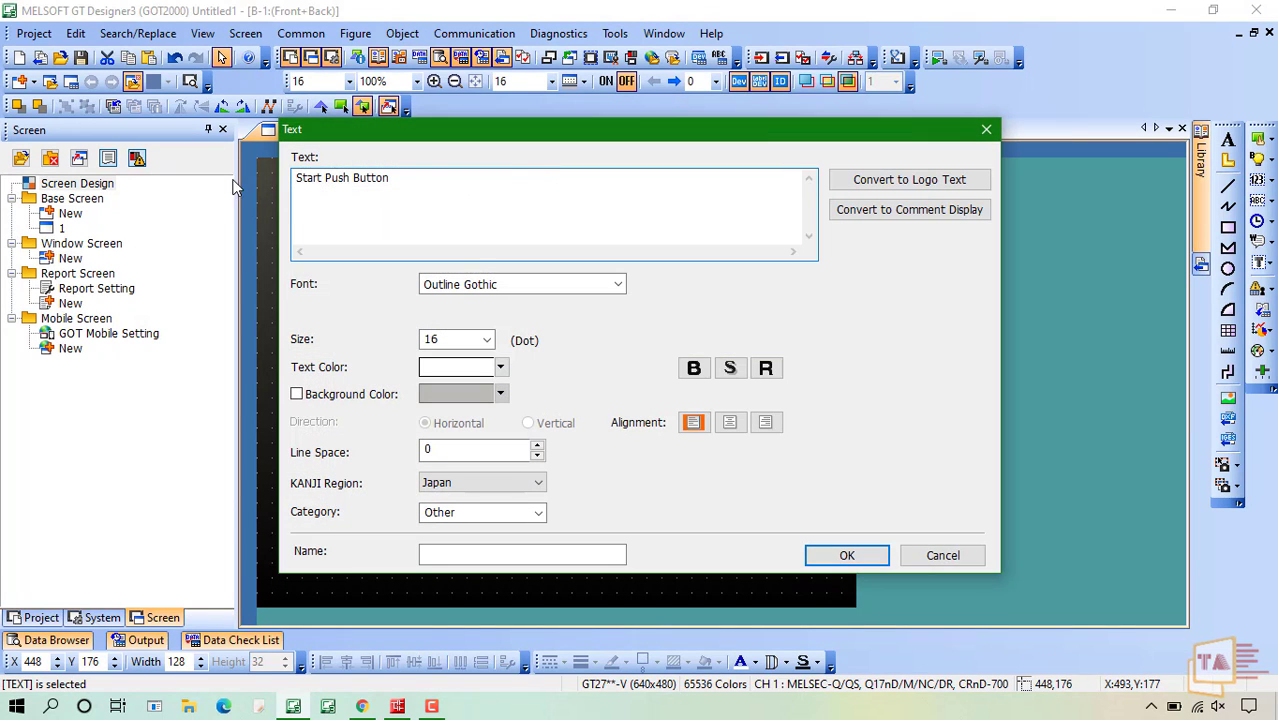
pyautogui.press('BackSpace')
pyautogui.press('BackSpace')
pyautogui.press('BackSpace')
pyautogui.press('BackSpace')
pyautogui.press('BackSpace')
pyautogui.press('BackSpace')
pyautogui.press('BackSpace')
pyautogui.press('BackSpace')
pyautogui.press('BackSpace')
pyautogui.press('BackSpace')
pyautogui.press('BackSpace')
pyautogui.press('BackSpace')
pyautogui.press('BackSpace')
pyautogui.press('BackSpace')
pyautogui.press('BackSpace')
pyautogui.press('BackSpace')
pyautogui.press('BackSpace')
pyautogui.press('BackSpace')
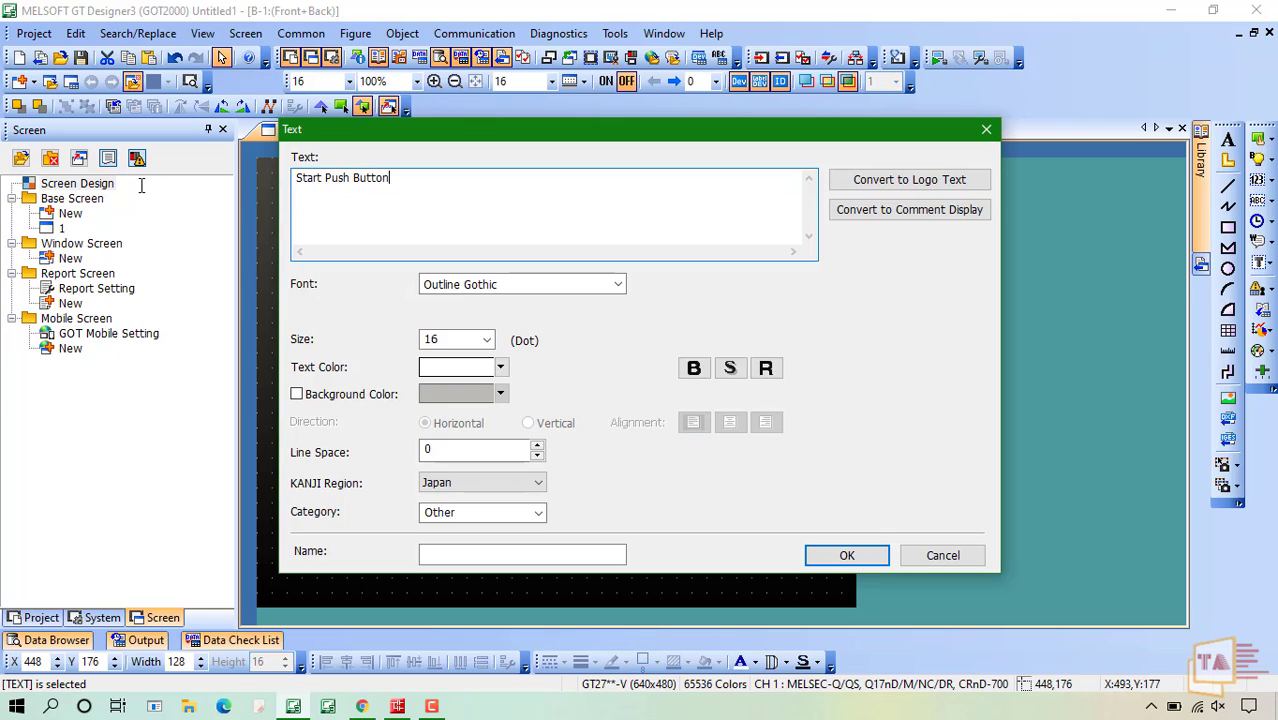
pyautogui.write('Dr')
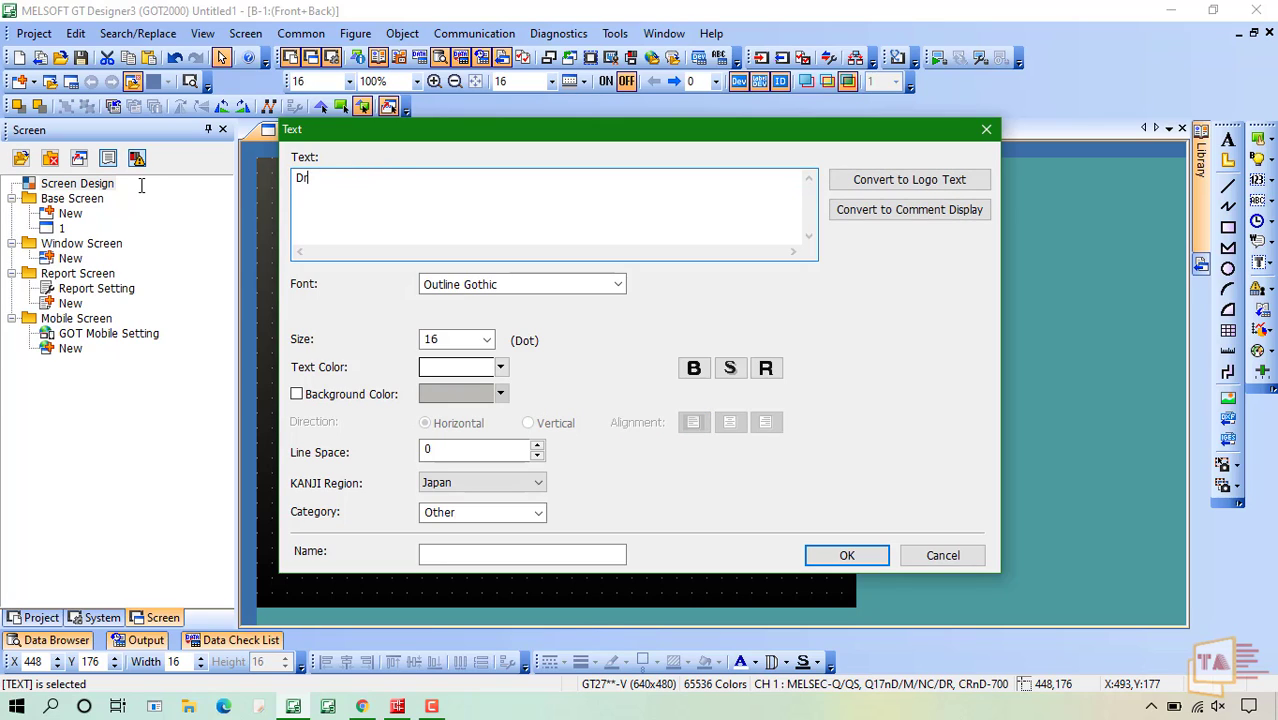
pyautogui.write('illing Dowb')
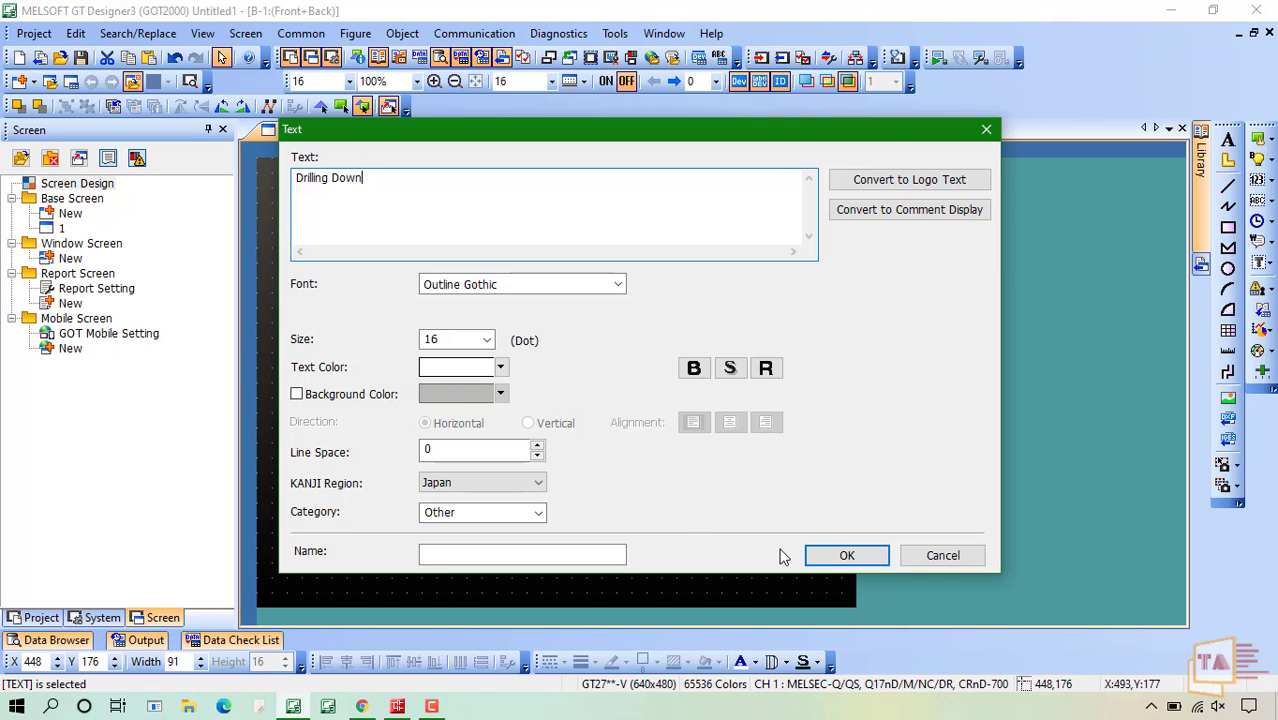
pyautogui.click(816, 556)
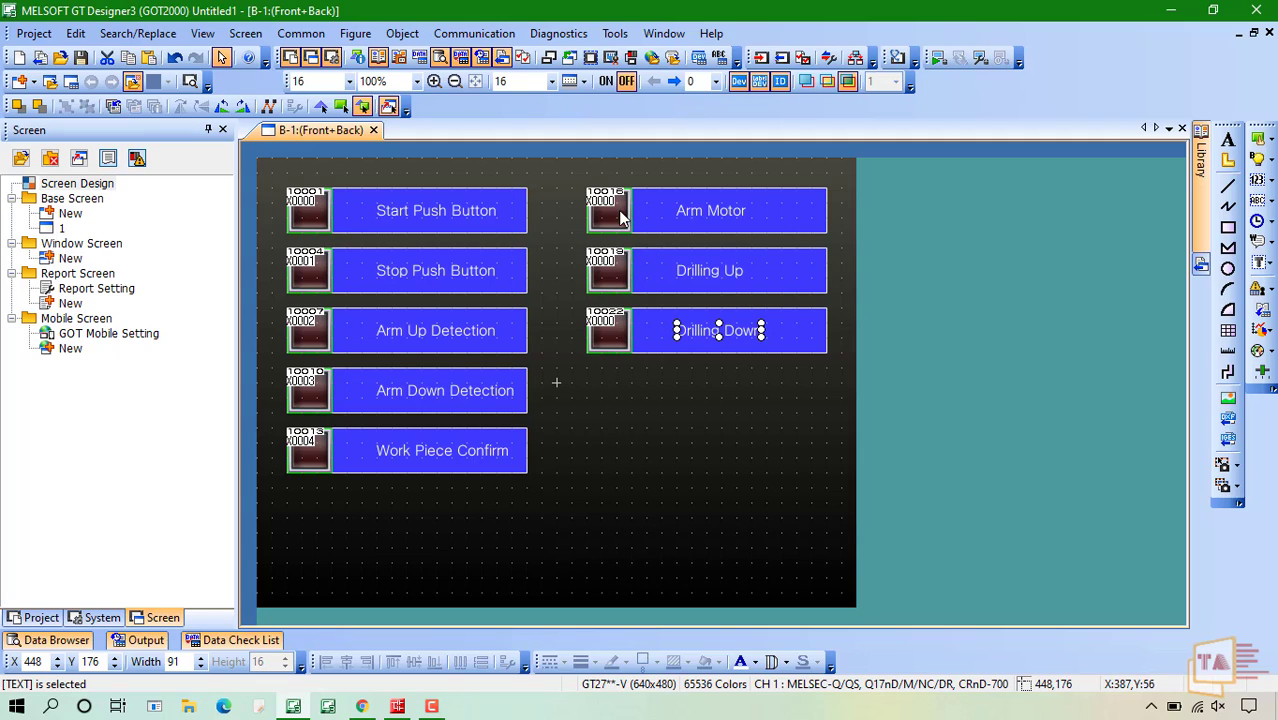
# Step: Assign device y0 to the bit lamp beside the Arm Motor label
pyautogui.doubleClick(620, 216)
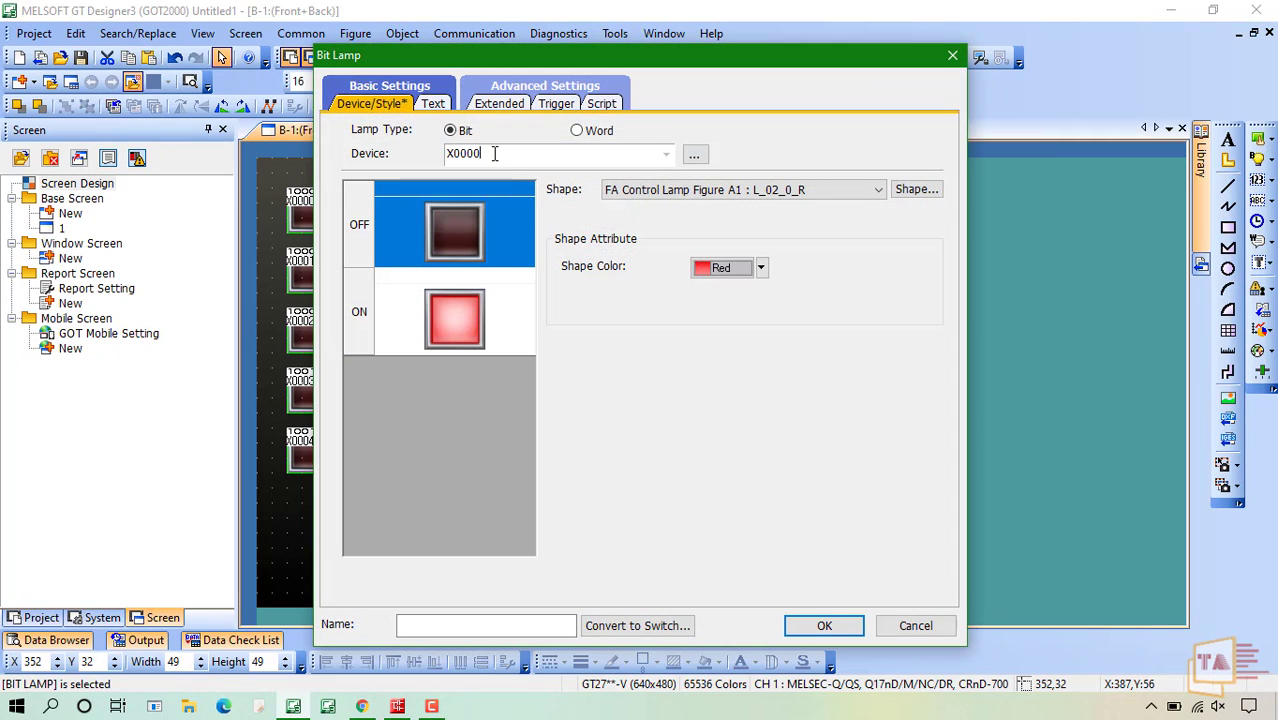
pyautogui.press('BackSpace')
pyautogui.press('BackSpace')
pyautogui.press('BackSpace')
pyautogui.press('BackSpace')
pyautogui.press('BackSpace')
pyautogui.write('y0')
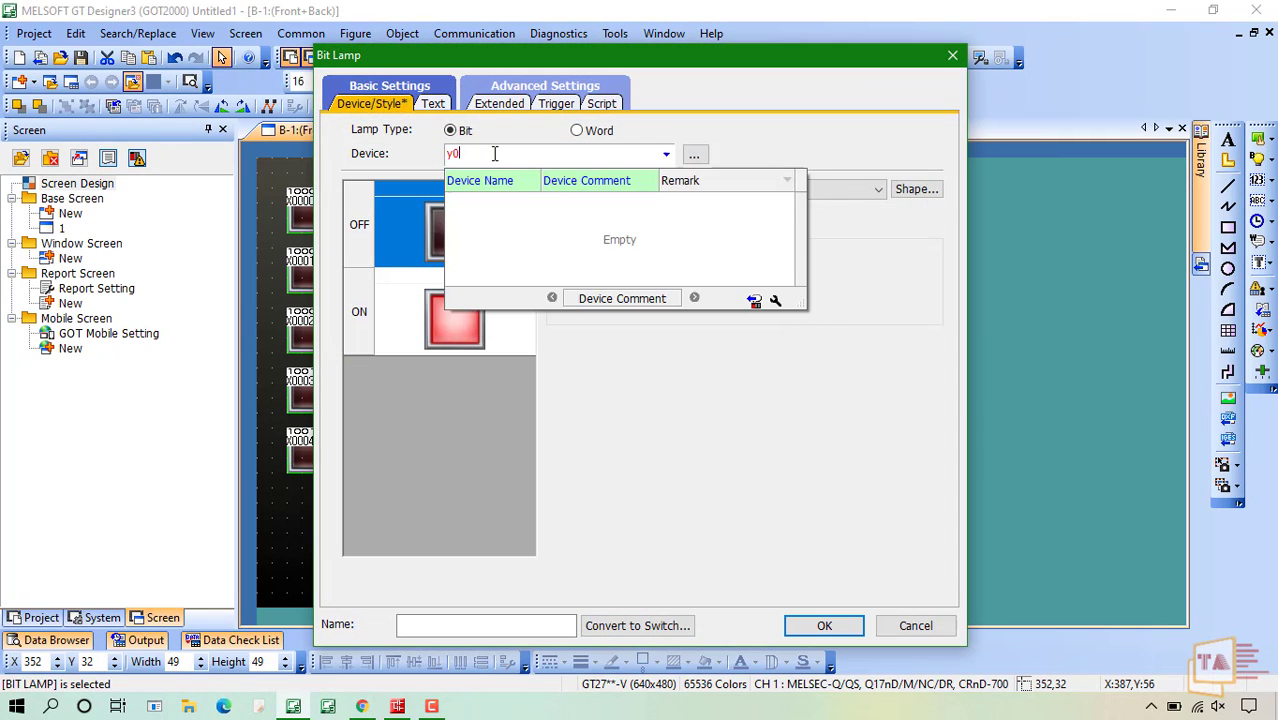
pyautogui.click(840, 632)
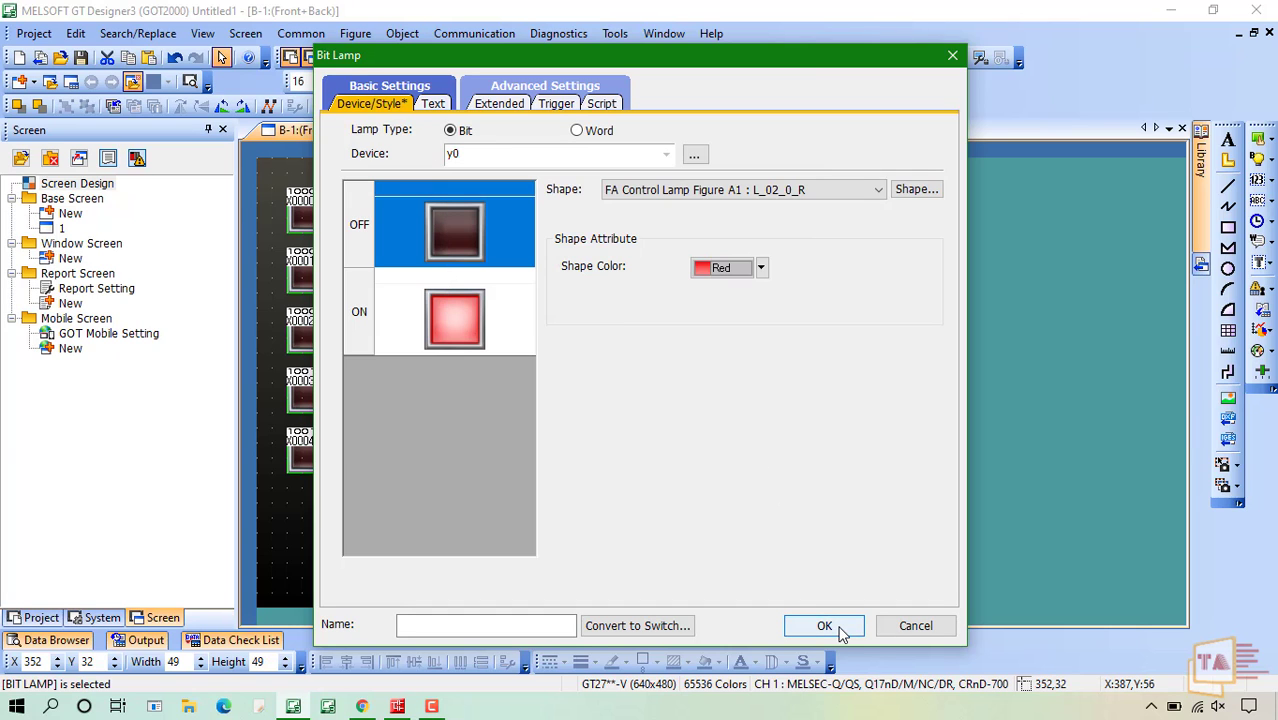
# Step: Assign device y1 to the bit lamp beside the Drilling Up label
pyautogui.click(838, 628)
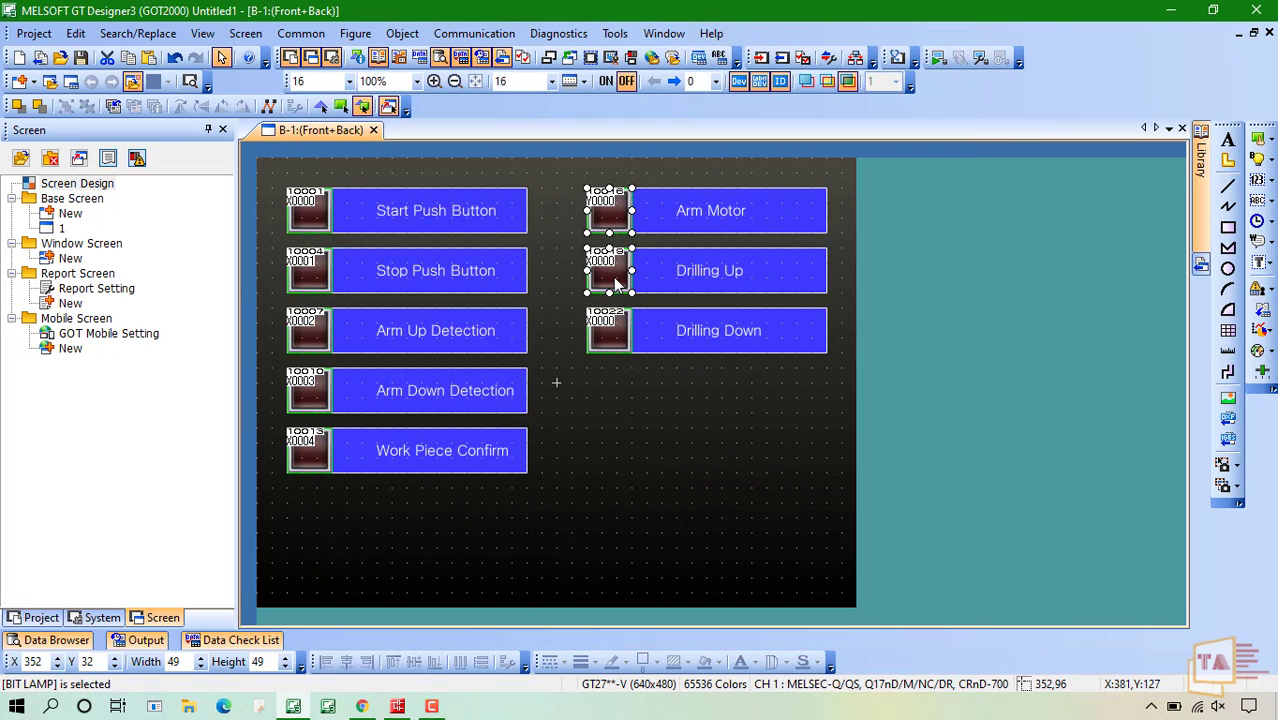
pyautogui.click(613, 277)
pyautogui.doubleClick(613, 277)
pyautogui.press('BackSpace')
pyautogui.press('BackSpace')
pyautogui.press('BackSpace')
pyautogui.press('BackSpace')
pyautogui.press('BackSpace')
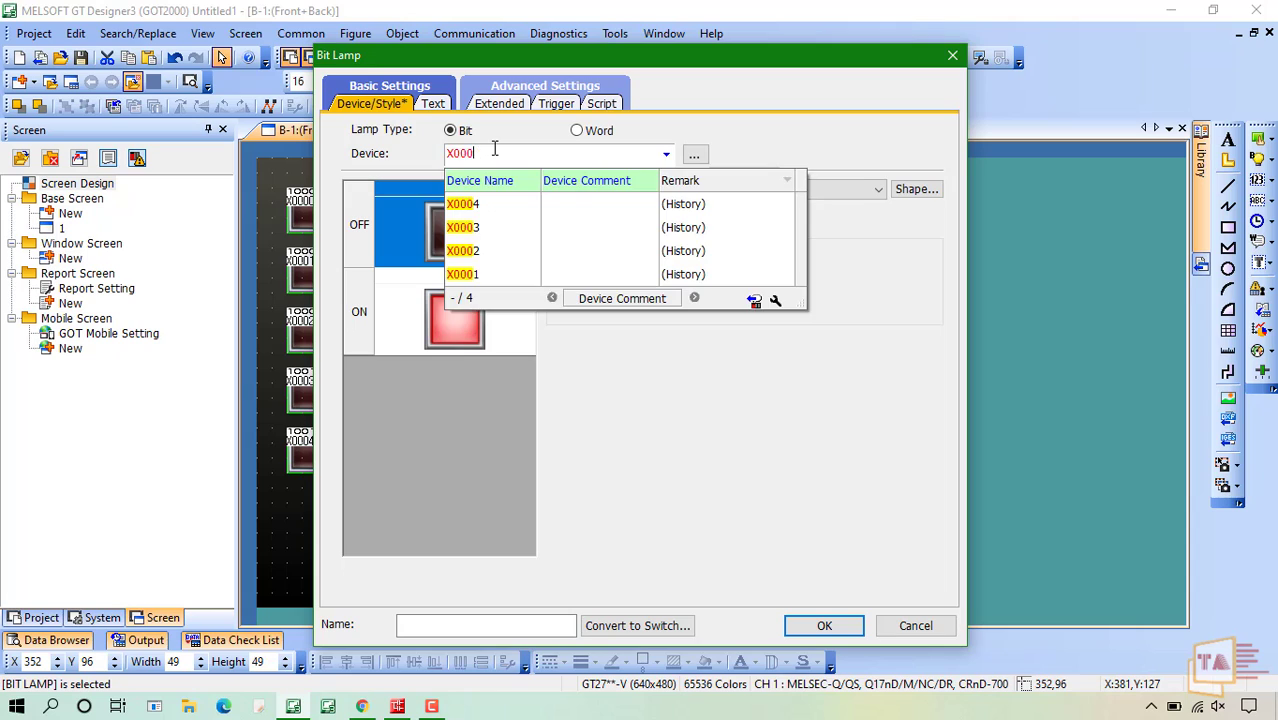
pyautogui.write('y1')
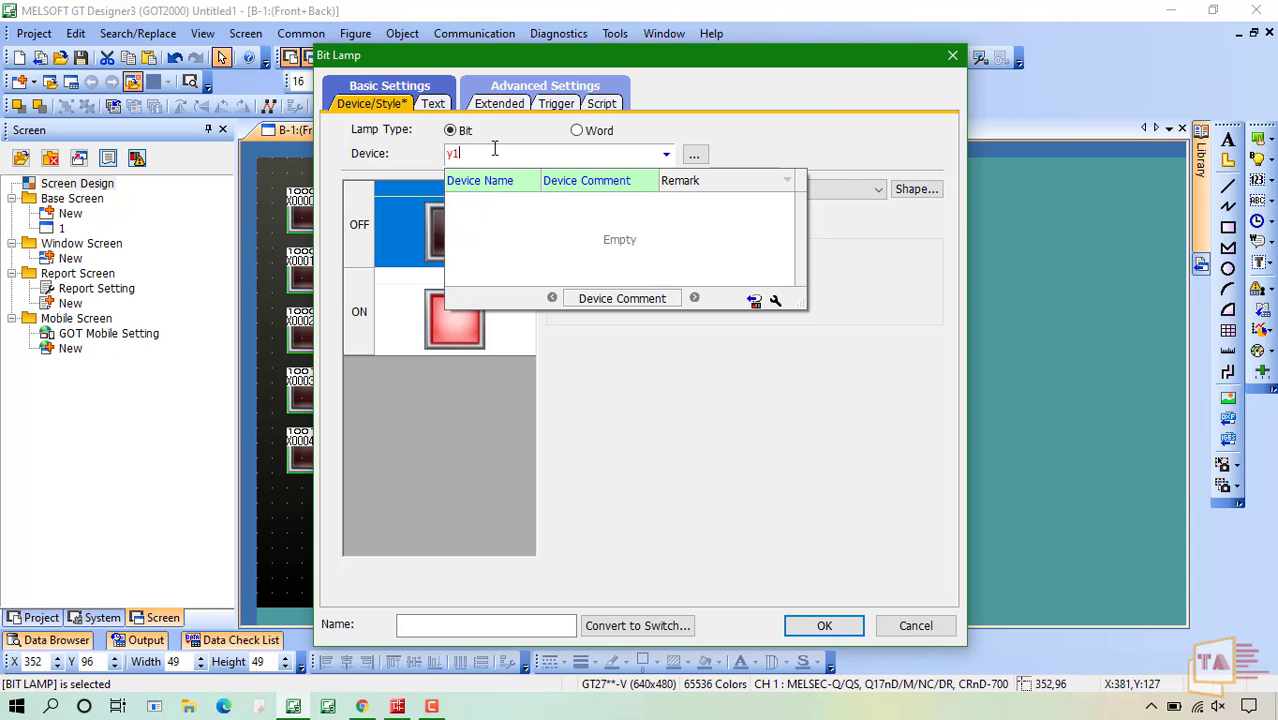
pyautogui.click(822, 624)
# Step: Assign device y2 to the bit lamp beside the Drilling Down label
pyautogui.doubleClick(612, 328)
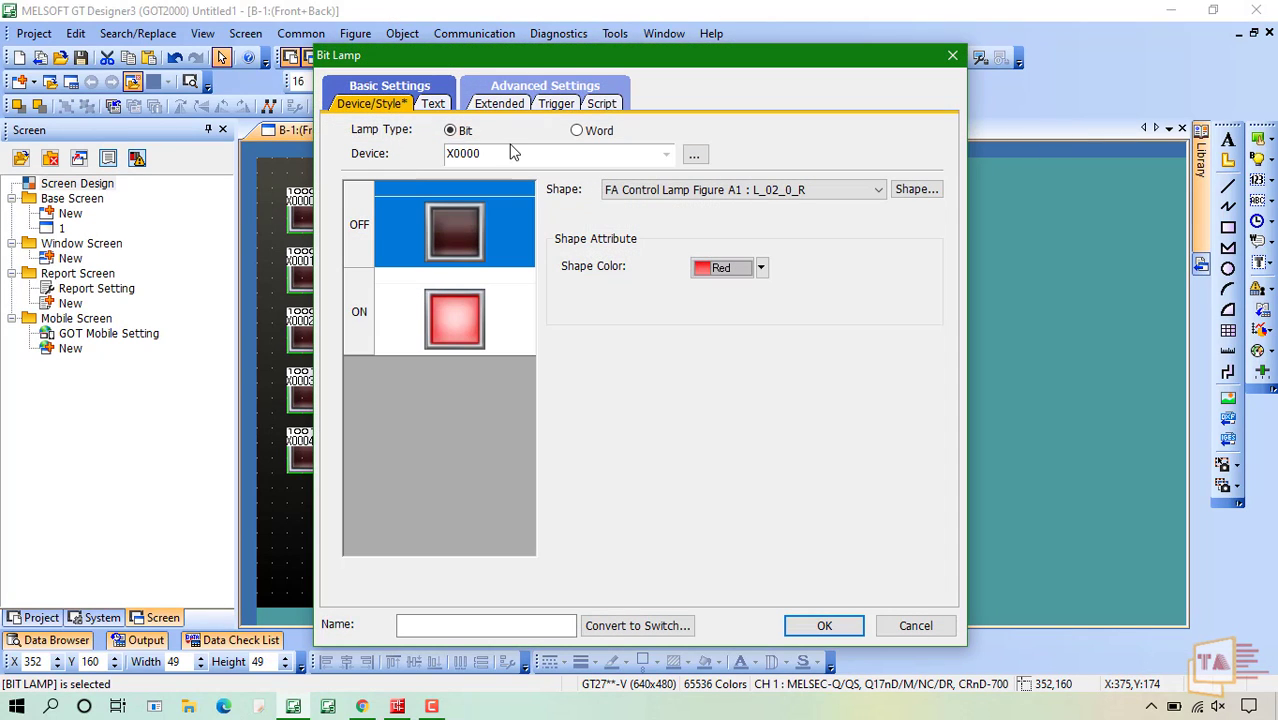
pyautogui.click(508, 151)
pyautogui.write('y2')
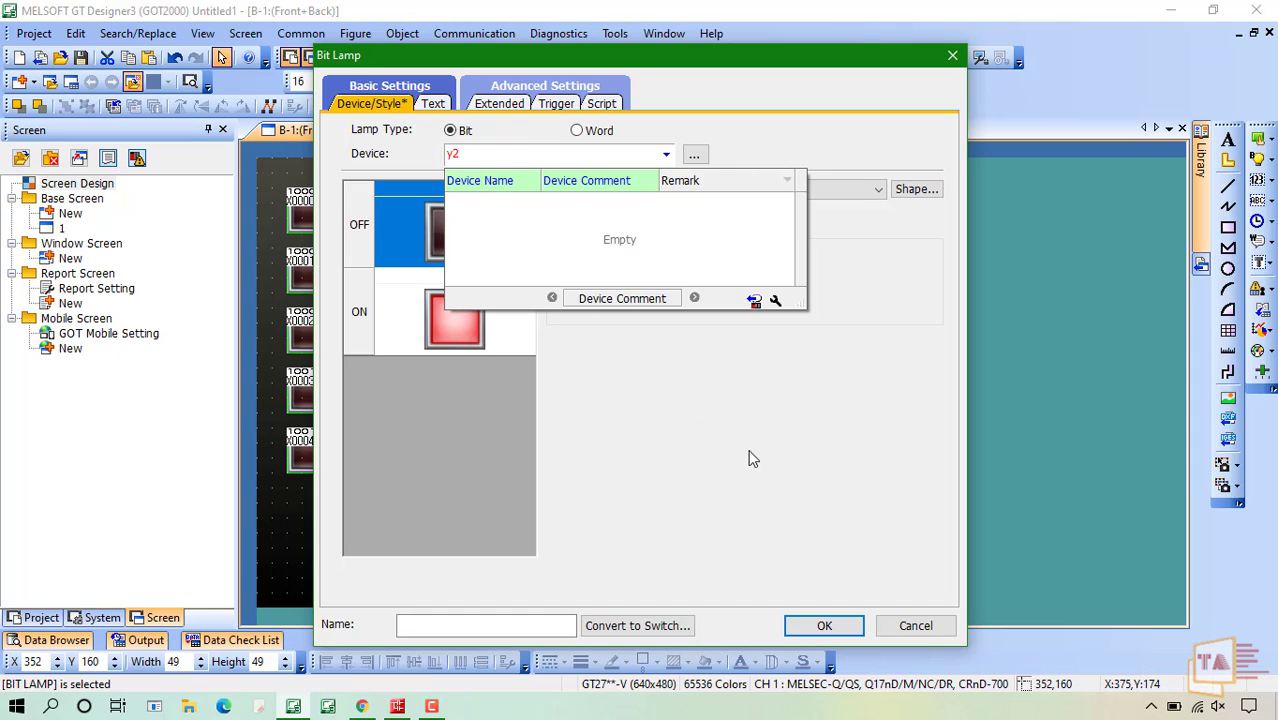
pyautogui.click(858, 628)
pyautogui.click(850, 624)
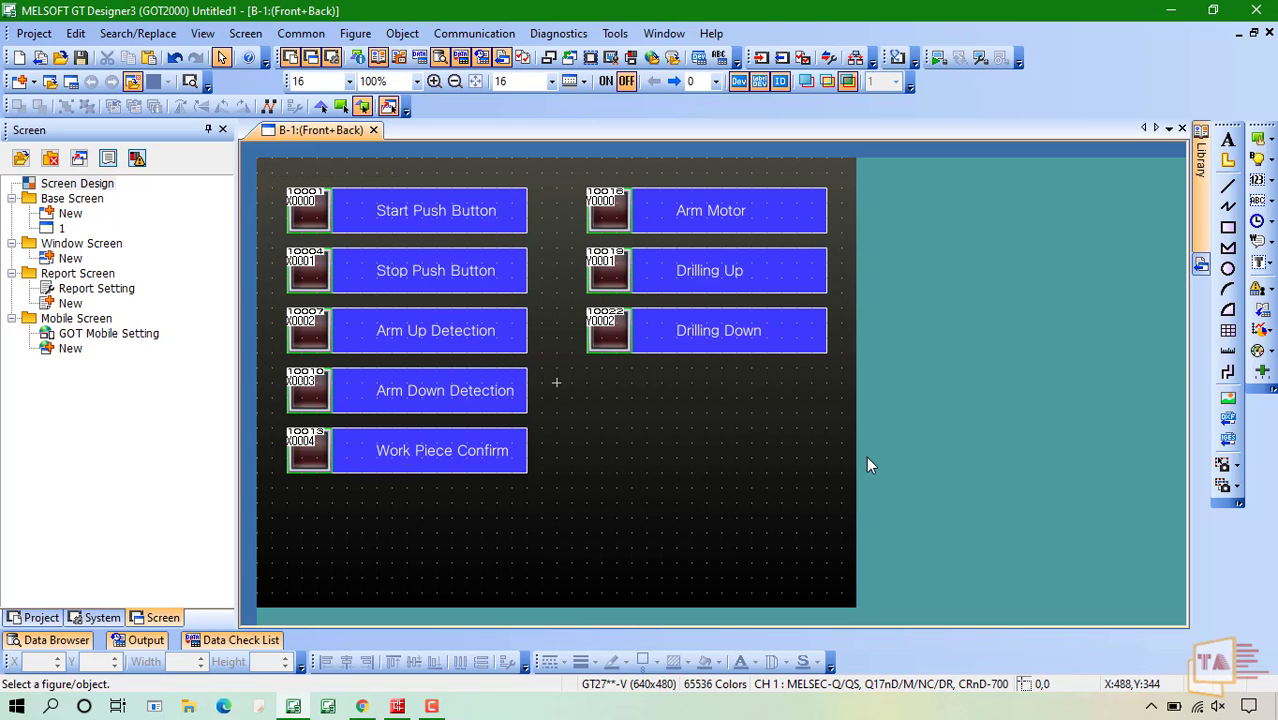
# Step: Move all the labelled lamp rows of both columns down together, leaving an empty header area above them on the base screen
pyautogui.moveTo(841, 499); pyautogui.dragTo(835, 493)
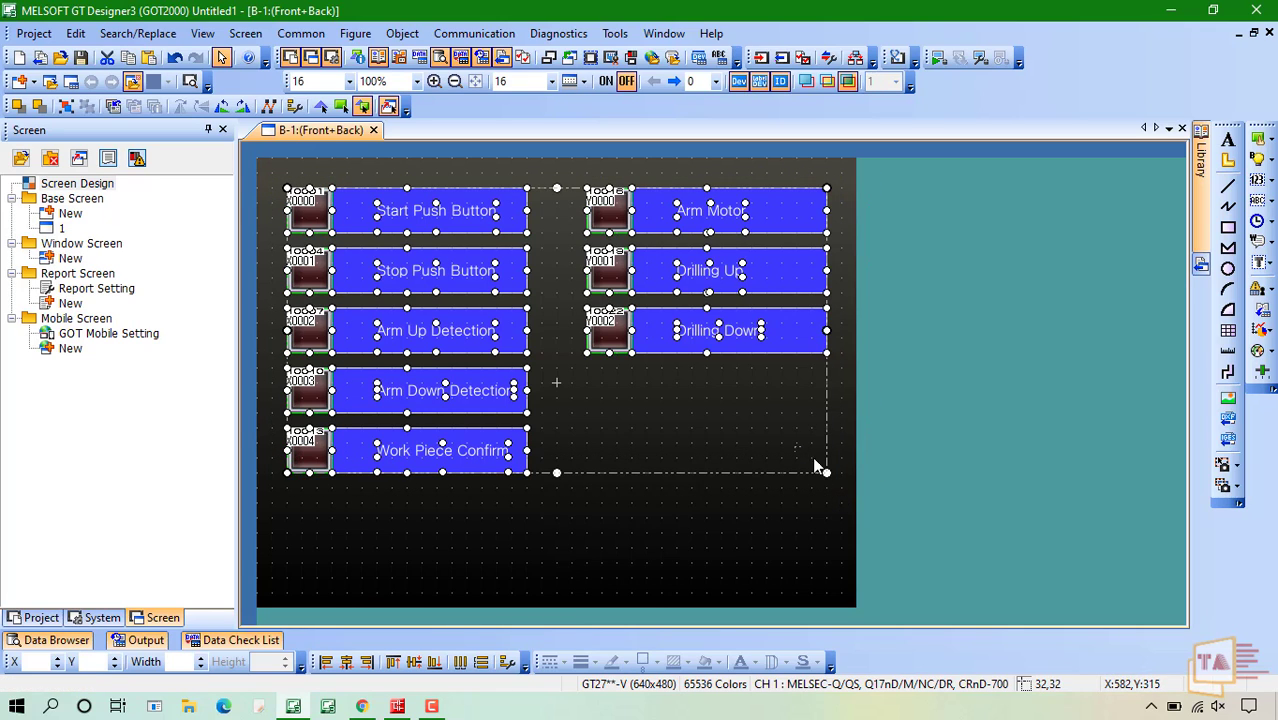
pyautogui.click(770, 458)
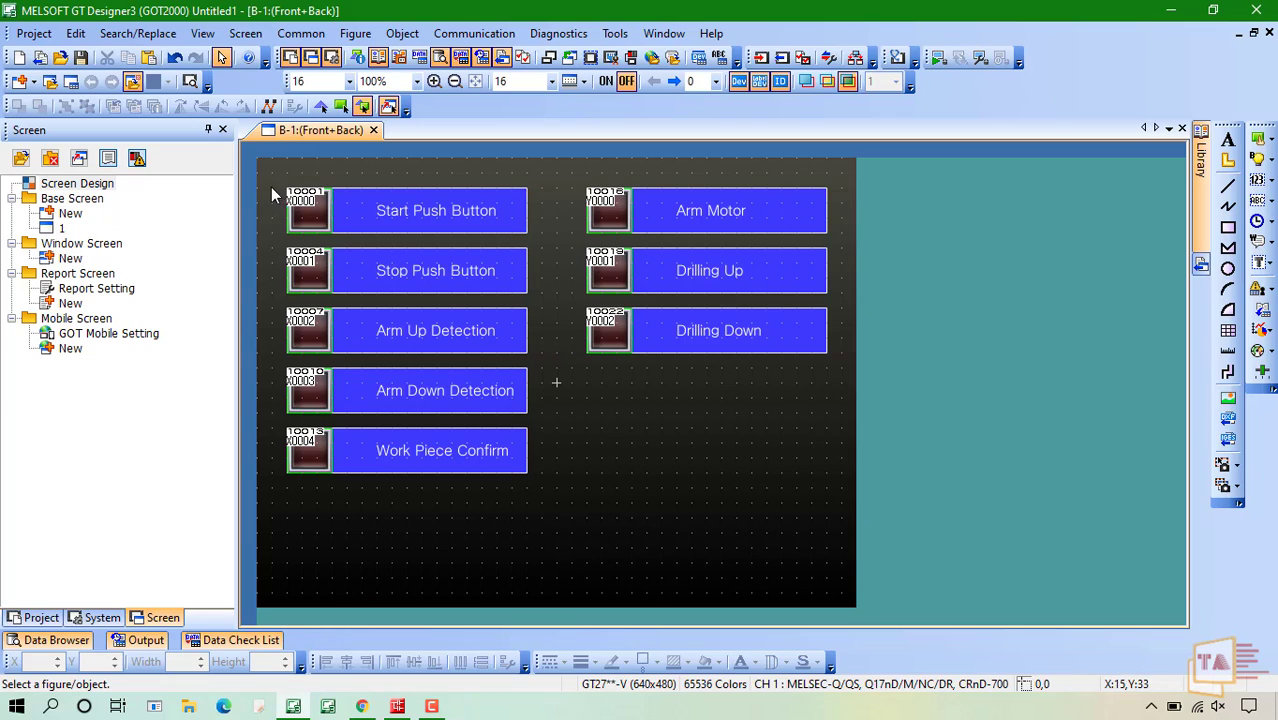
pyautogui.moveTo(274, 176); pyautogui.dragTo(862, 520)
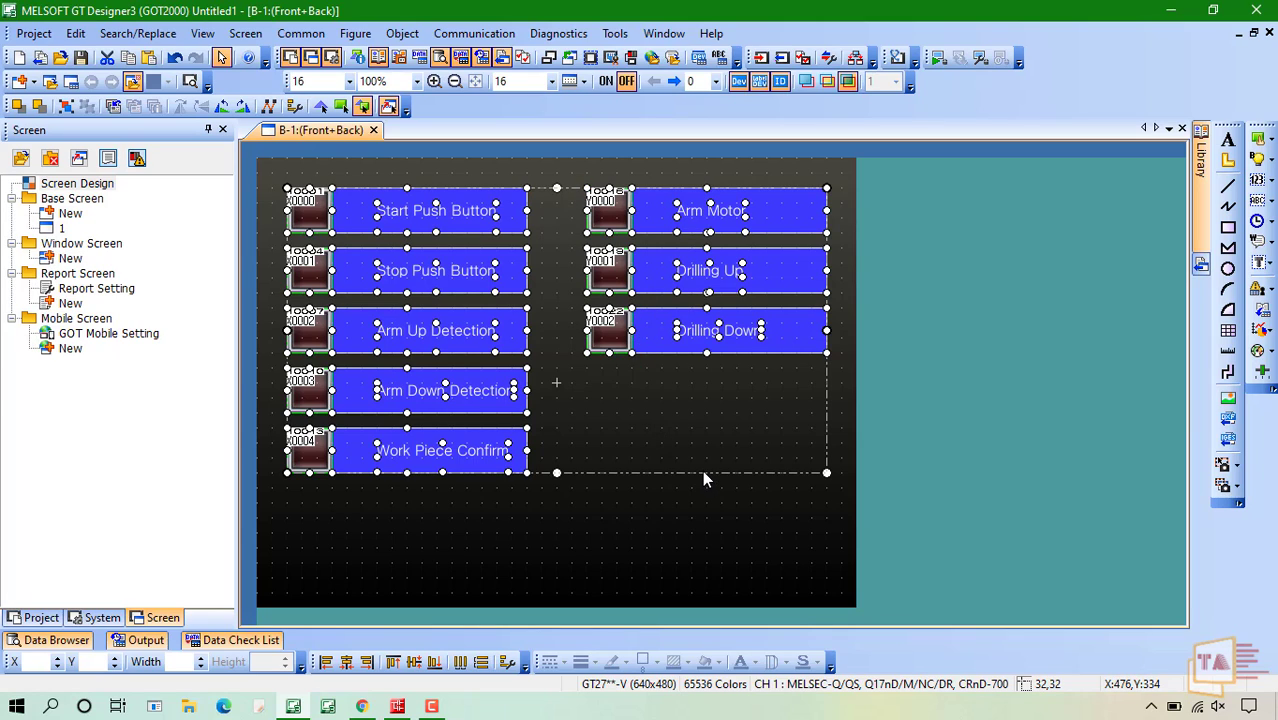
pyautogui.press('Down')
pyautogui.press('Down')
pyautogui.press('Down')
pyautogui.press('Down')
pyautogui.press('Down')
pyautogui.press('Down')
pyautogui.press('Down')
pyautogui.press('Down')
pyautogui.press('Down')
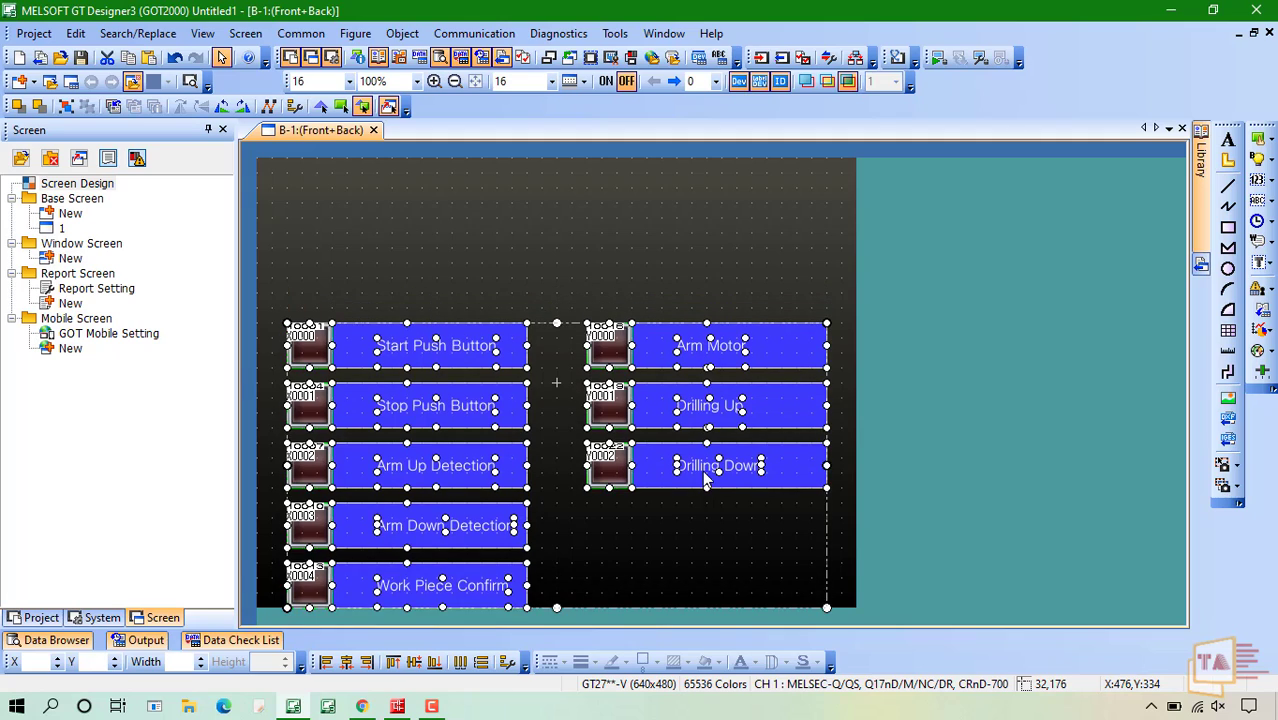
pyautogui.press('Up')
pyautogui.press('Up')
pyautogui.press('Up')
pyautogui.press('Up')
pyautogui.press('Up')
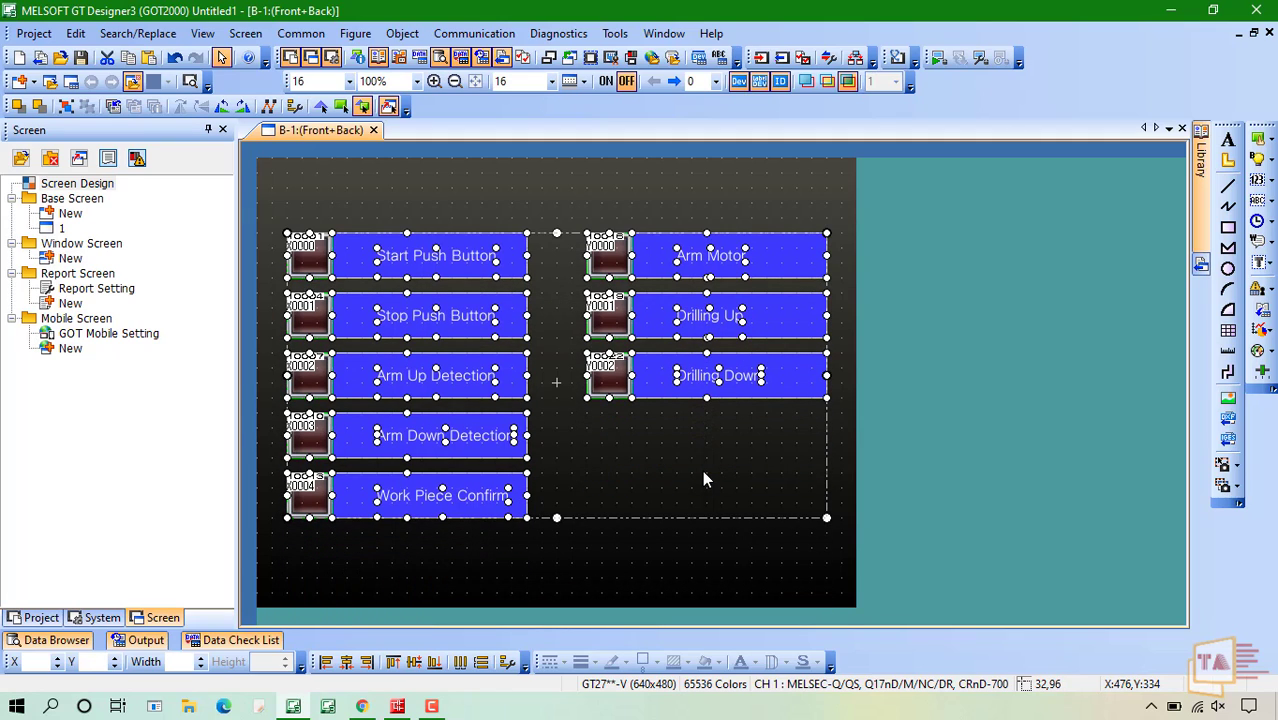
pyautogui.press('Down')
pyautogui.press('Down')
pyautogui.click(819, 182)
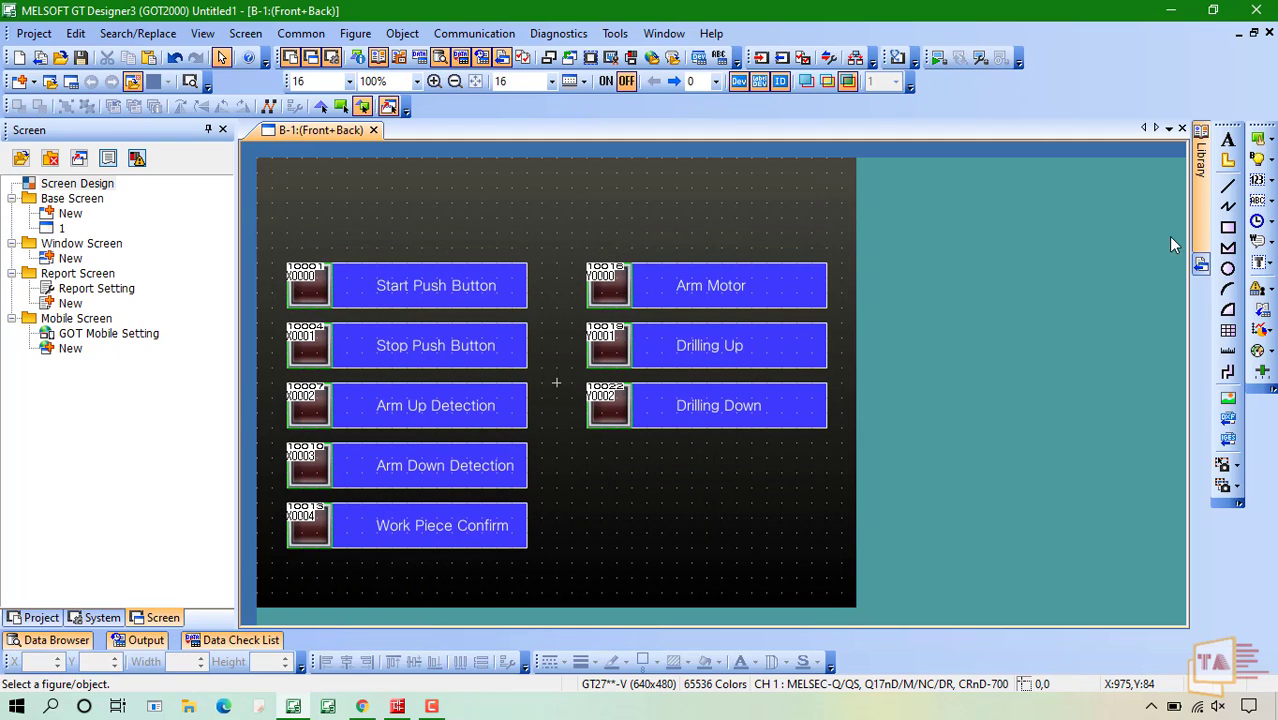
# Step: Draw a header rectangle about 593 by 49 dots at 16,16 above the lamp rows and fill it with solid white pattern 8
pyautogui.click(1228, 227)
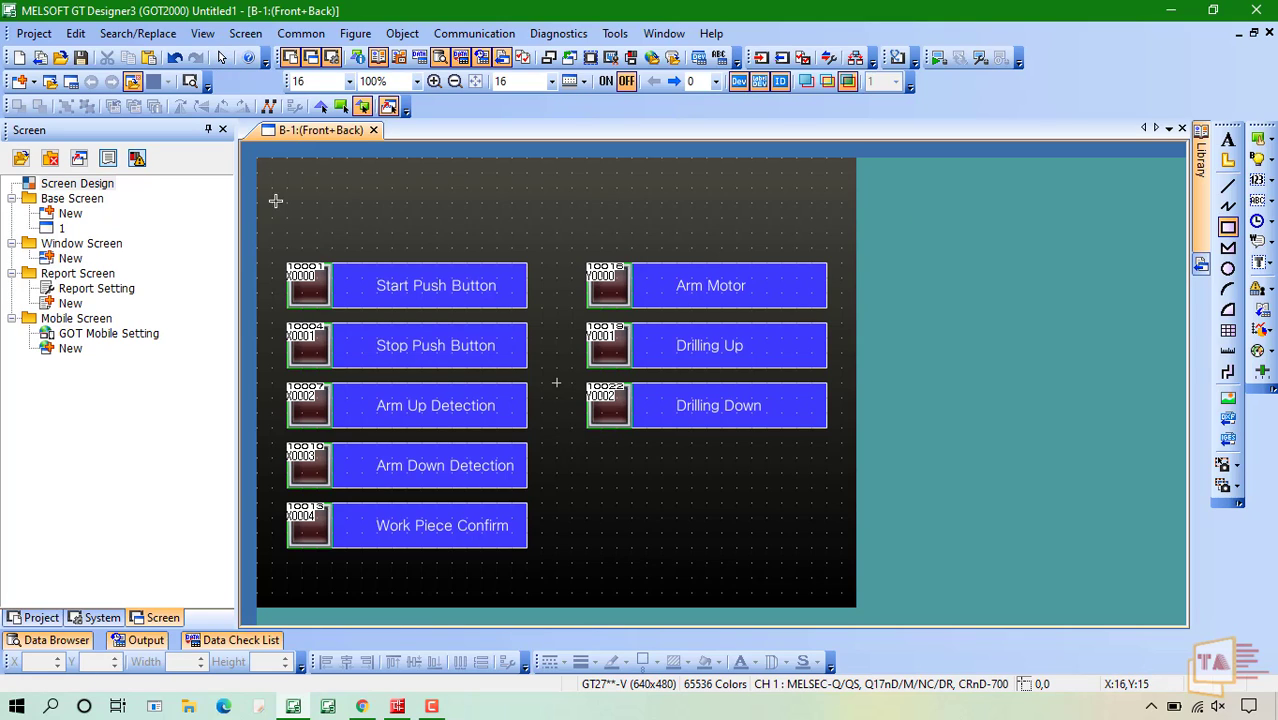
pyautogui.moveTo(272, 172); pyautogui.dragTo(827, 218)
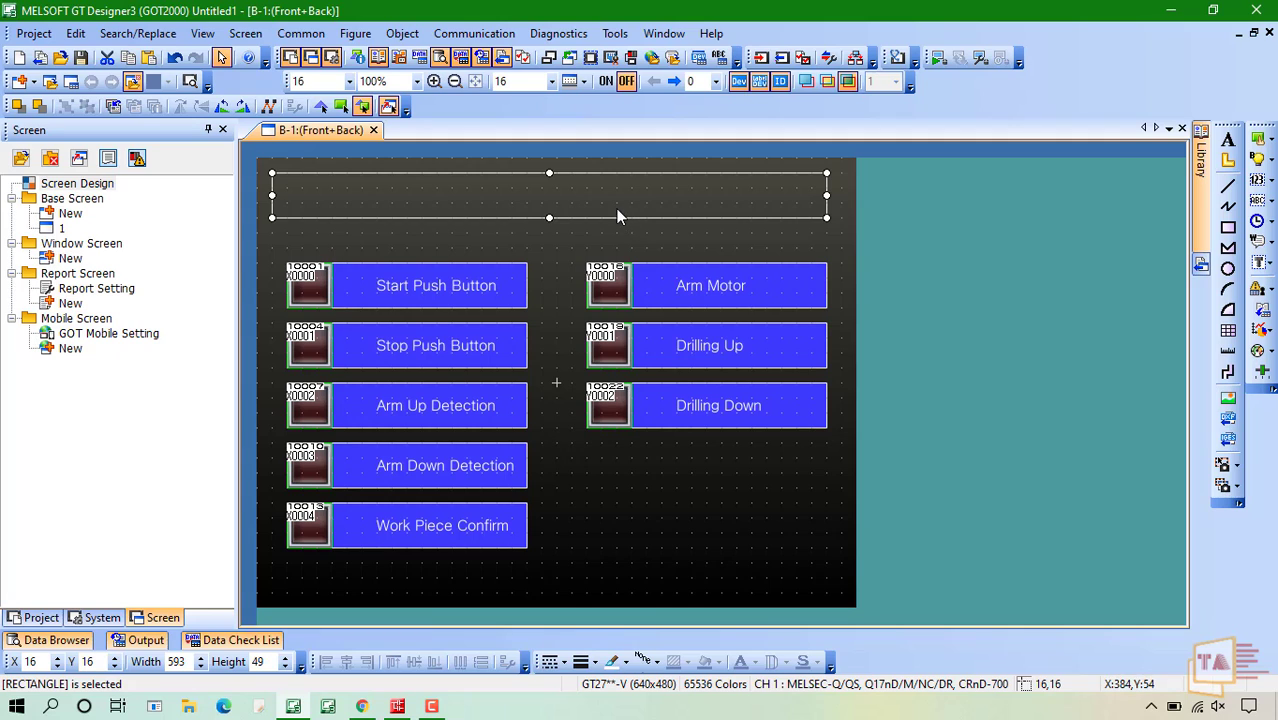
pyautogui.doubleClick(619, 215)
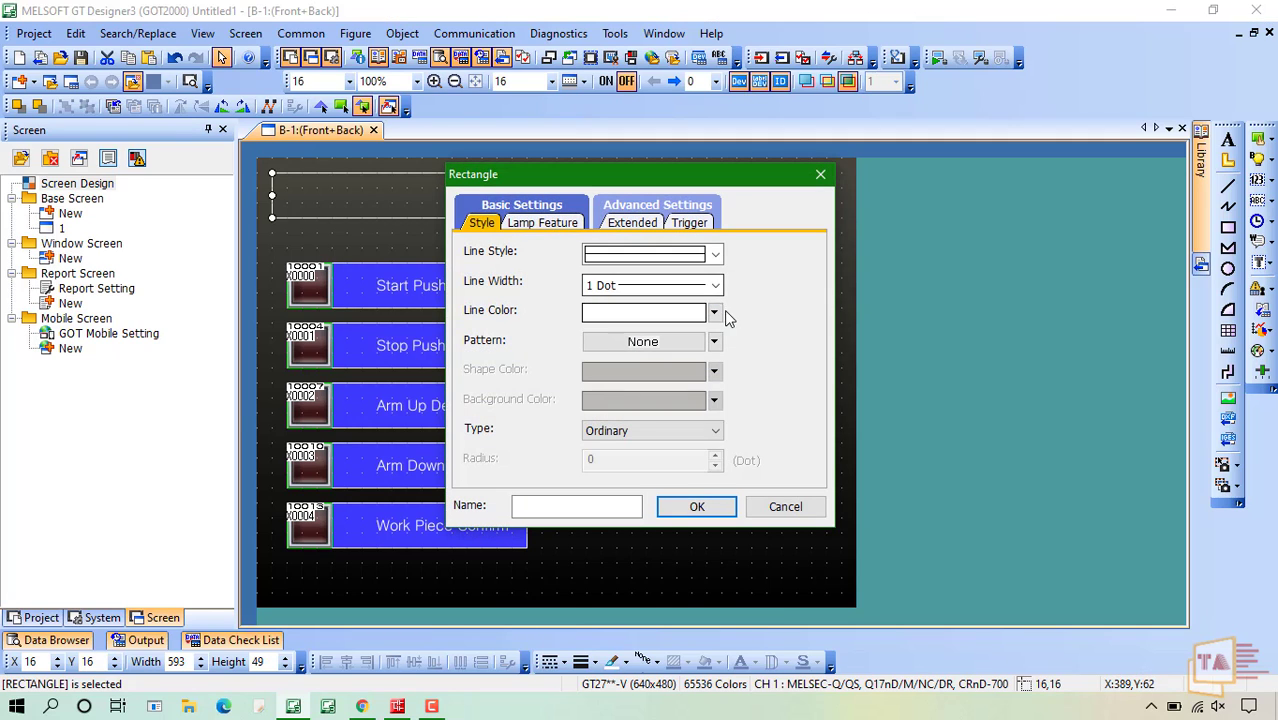
pyautogui.click(714, 341)
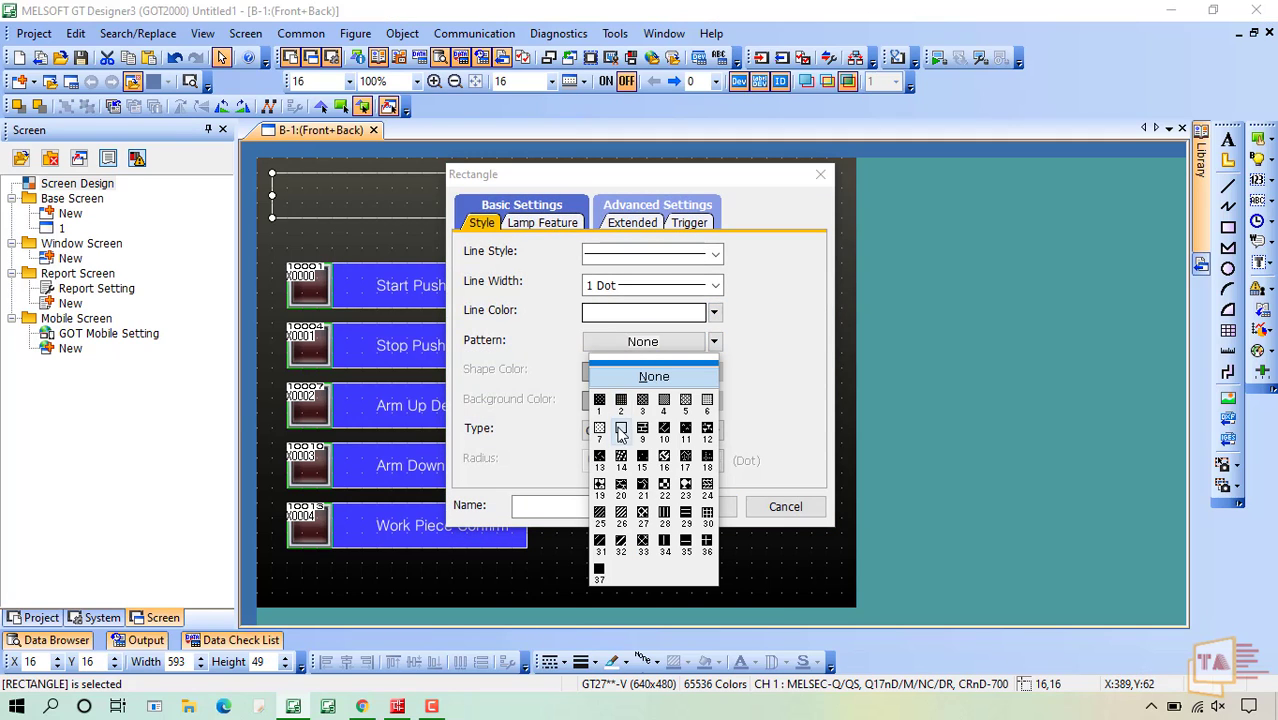
pyautogui.click(620, 432)
pyautogui.click(697, 507)
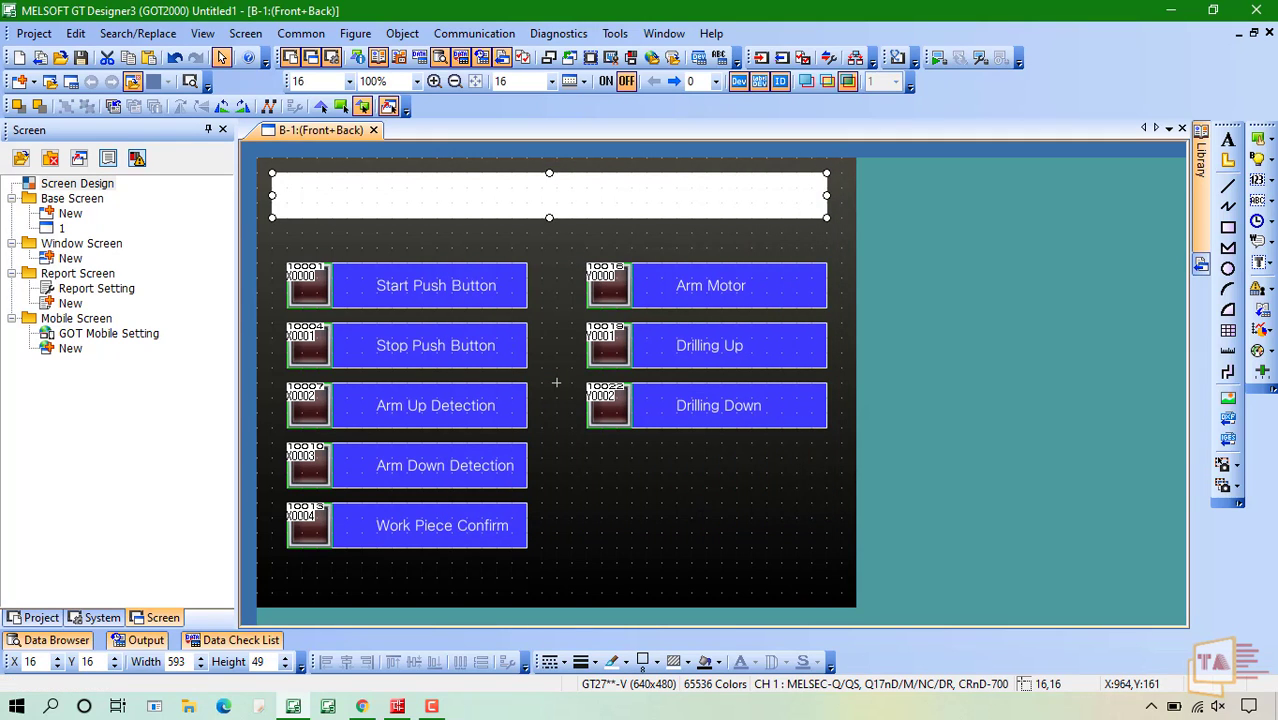
# Step: Place the title text "Drilling Machine I/O Status" on the white header rectangle
pyautogui.click(1228, 140)
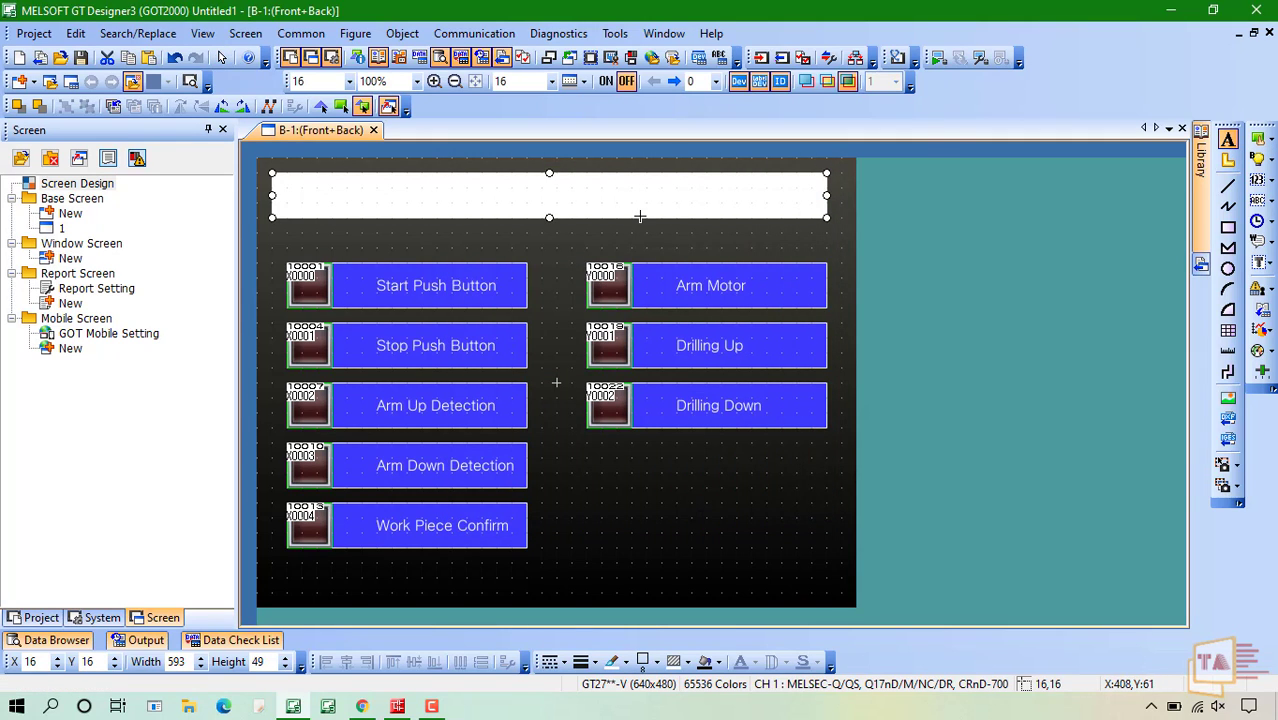
pyautogui.click(435, 197)
pyautogui.write('D')
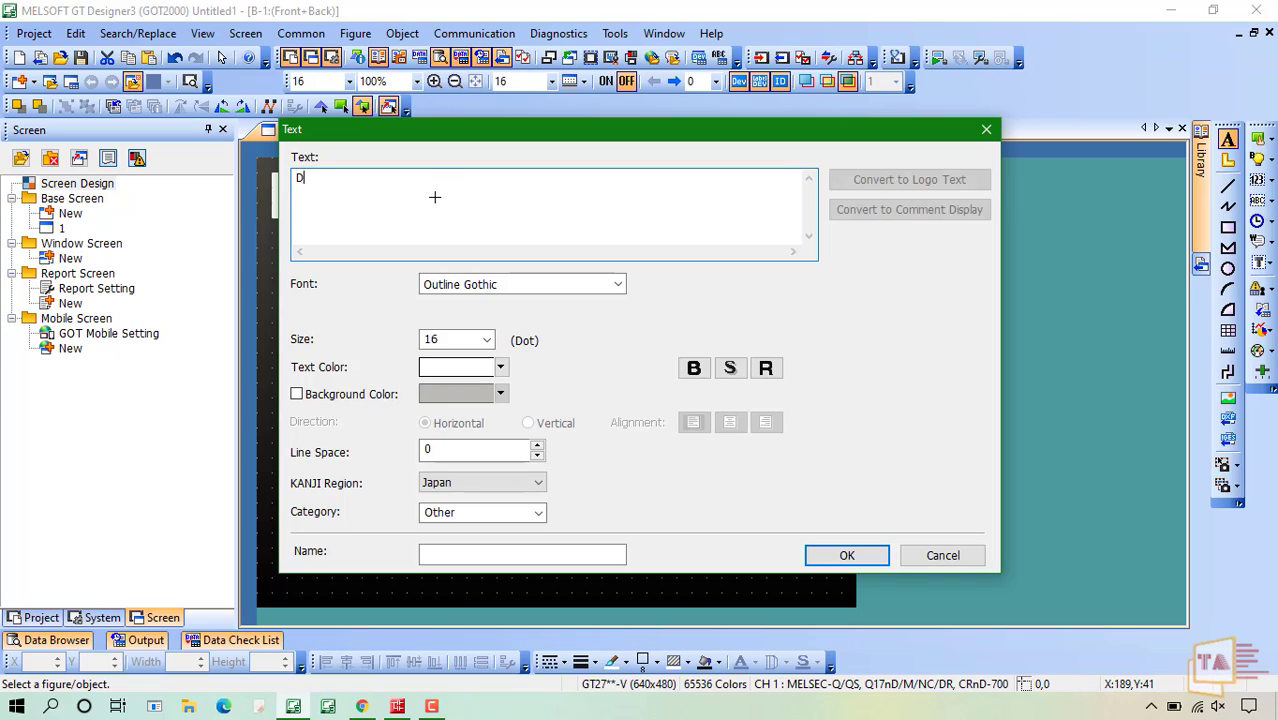
pyautogui.write('rilling')
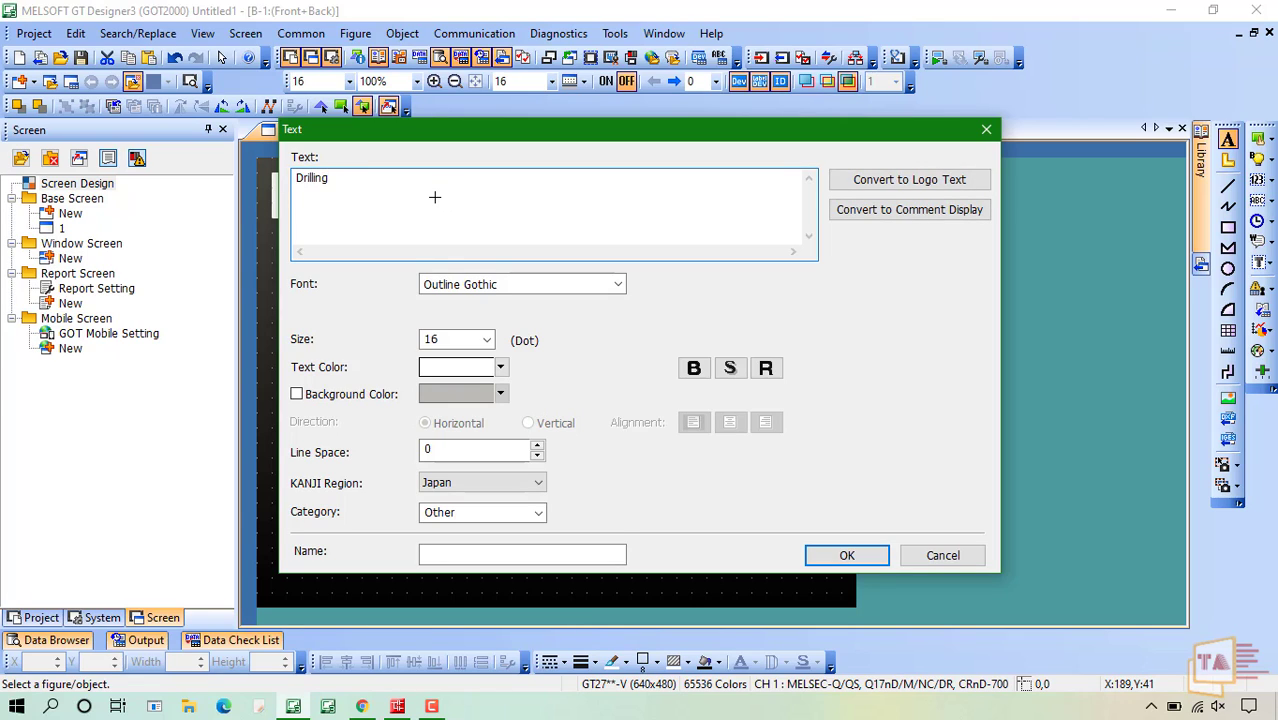
pyautogui.write(' I/O Status')
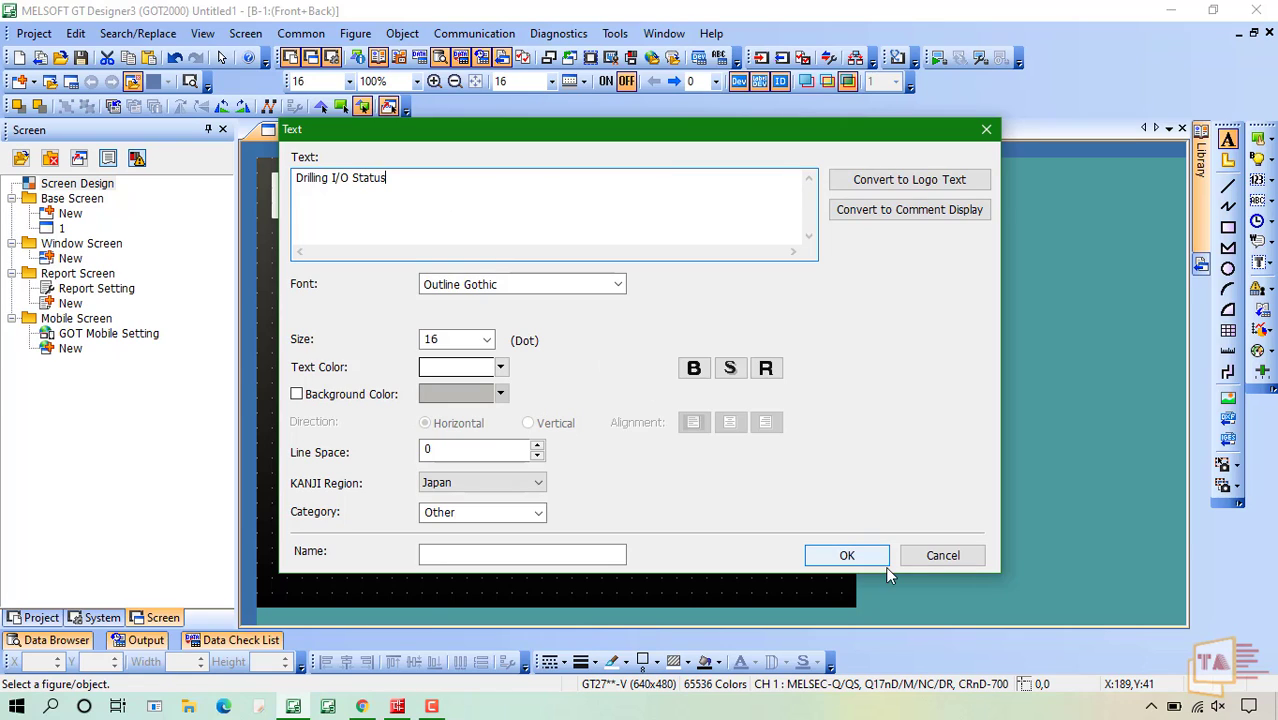
pyautogui.click(330, 184)
pyautogui.write('Mac')
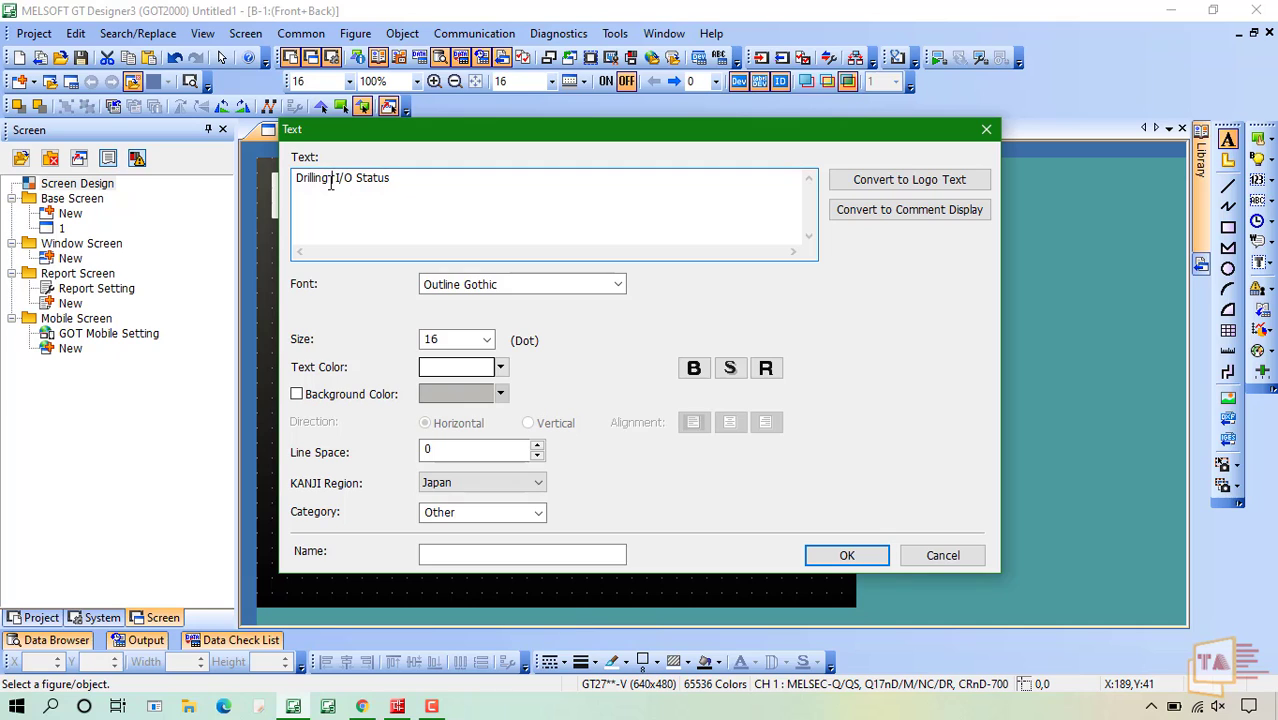
pyautogui.write('hine')
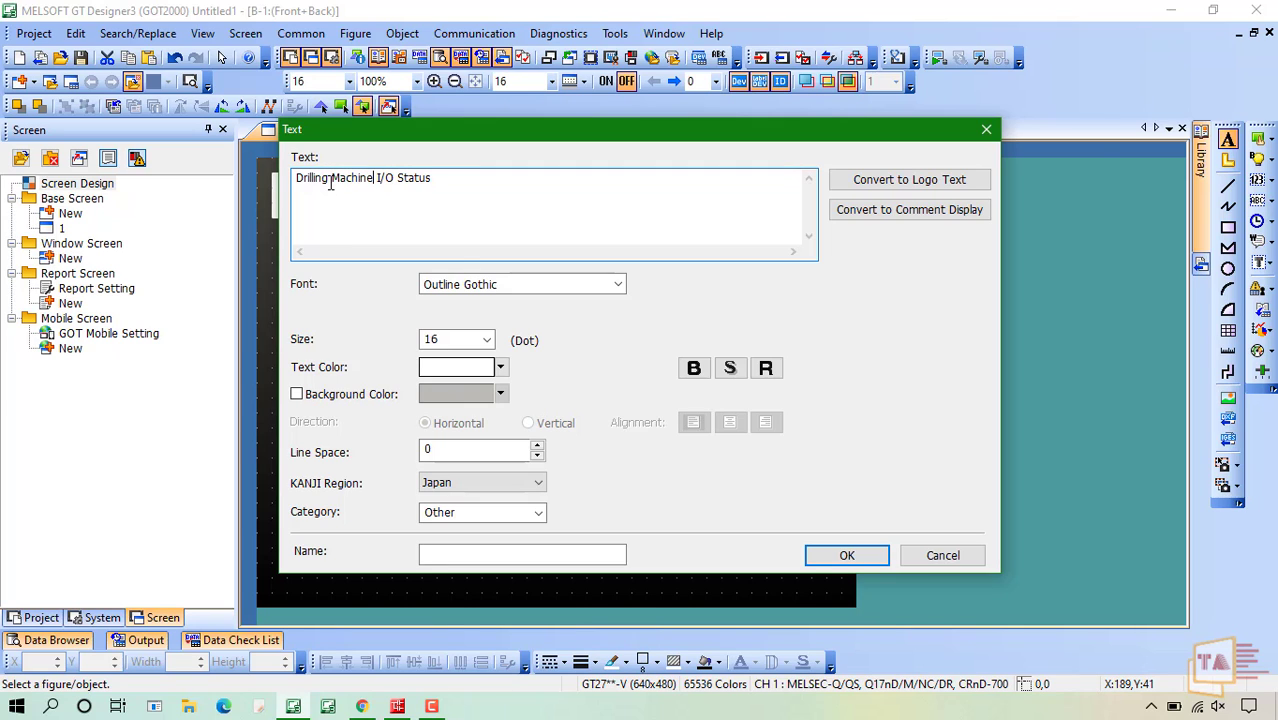
pyautogui.click(866, 556)
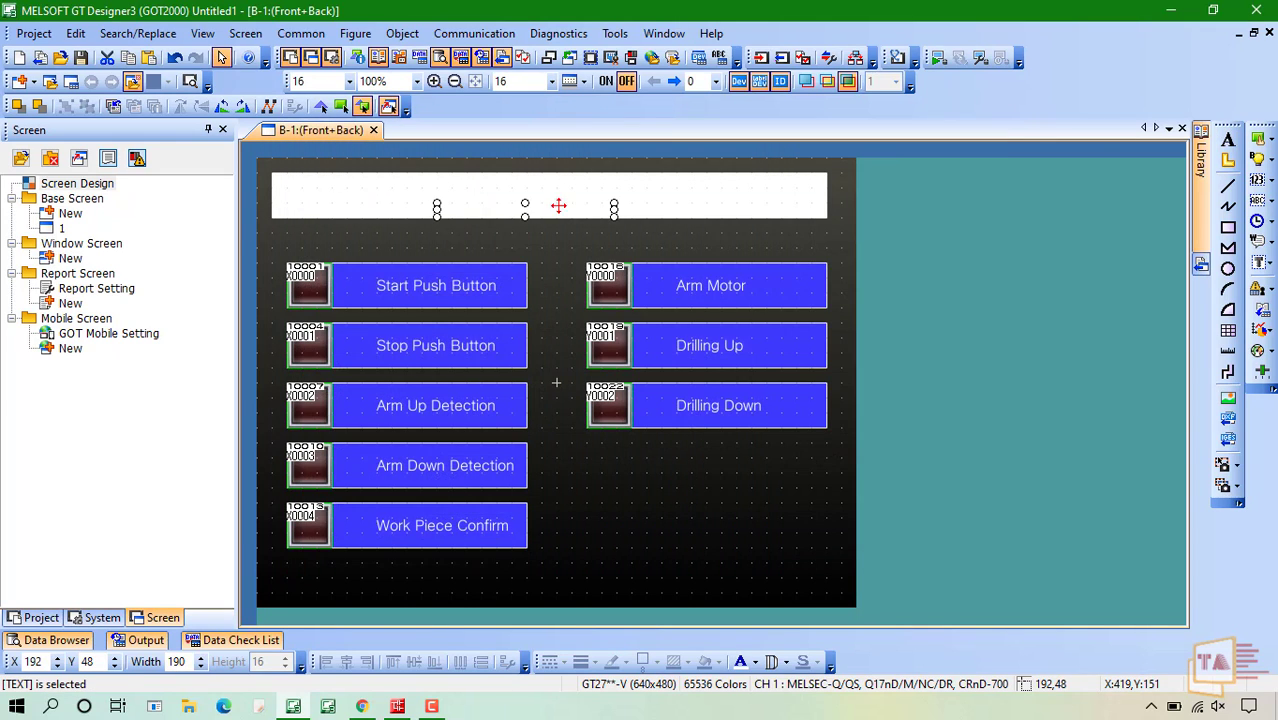
# Step: Change the text color of the title on the header rectangle to black
pyautogui.doubleClick(567, 207)
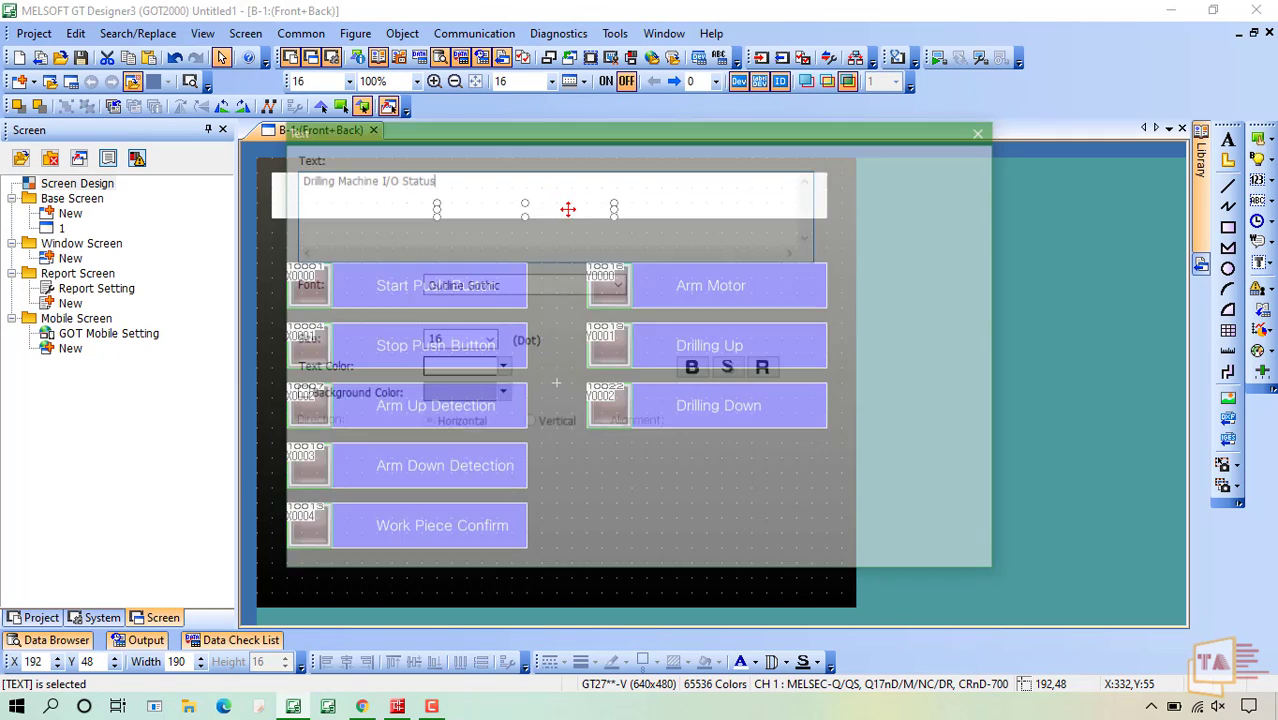
pyautogui.click(500, 367)
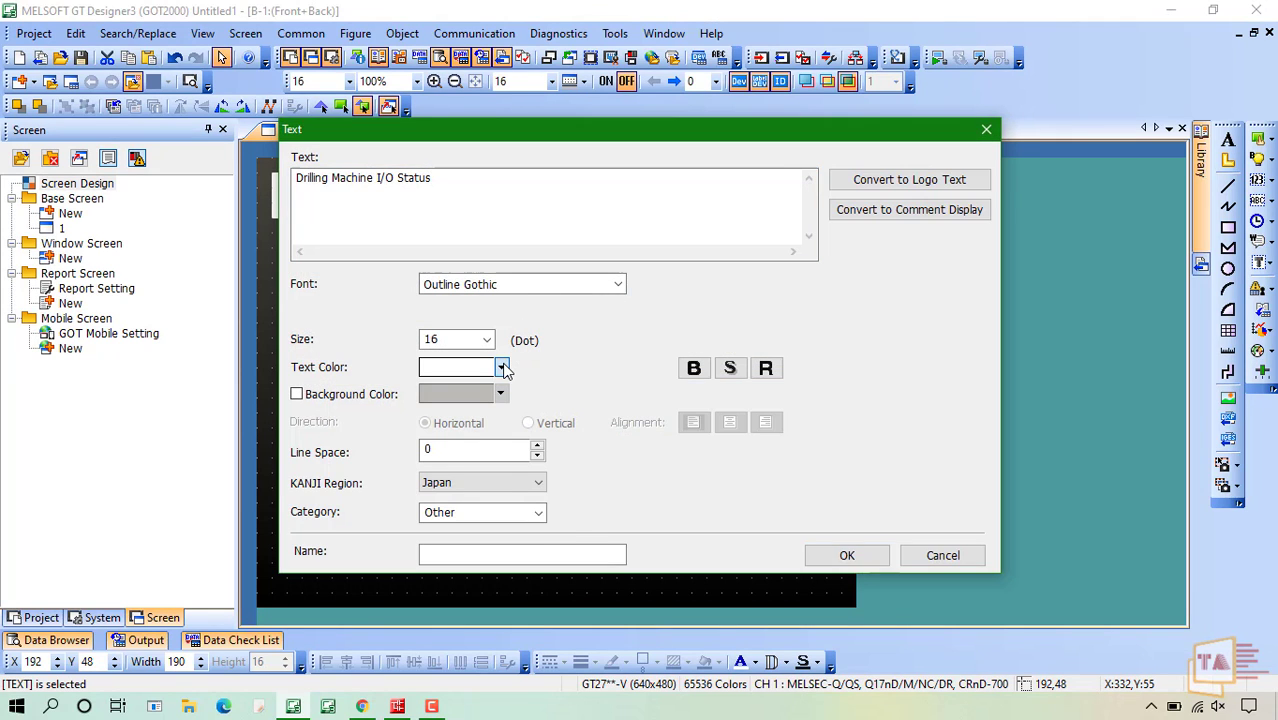
pyautogui.click(441, 405)
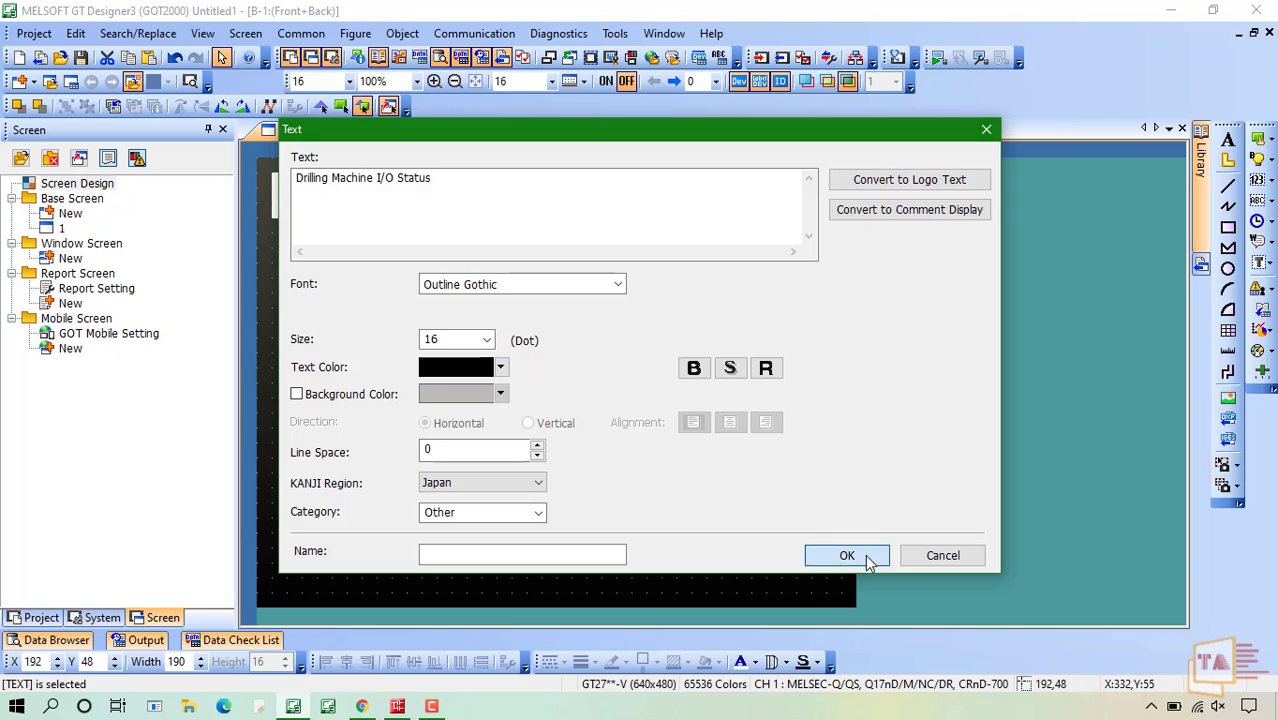
pyautogui.click(846, 558)
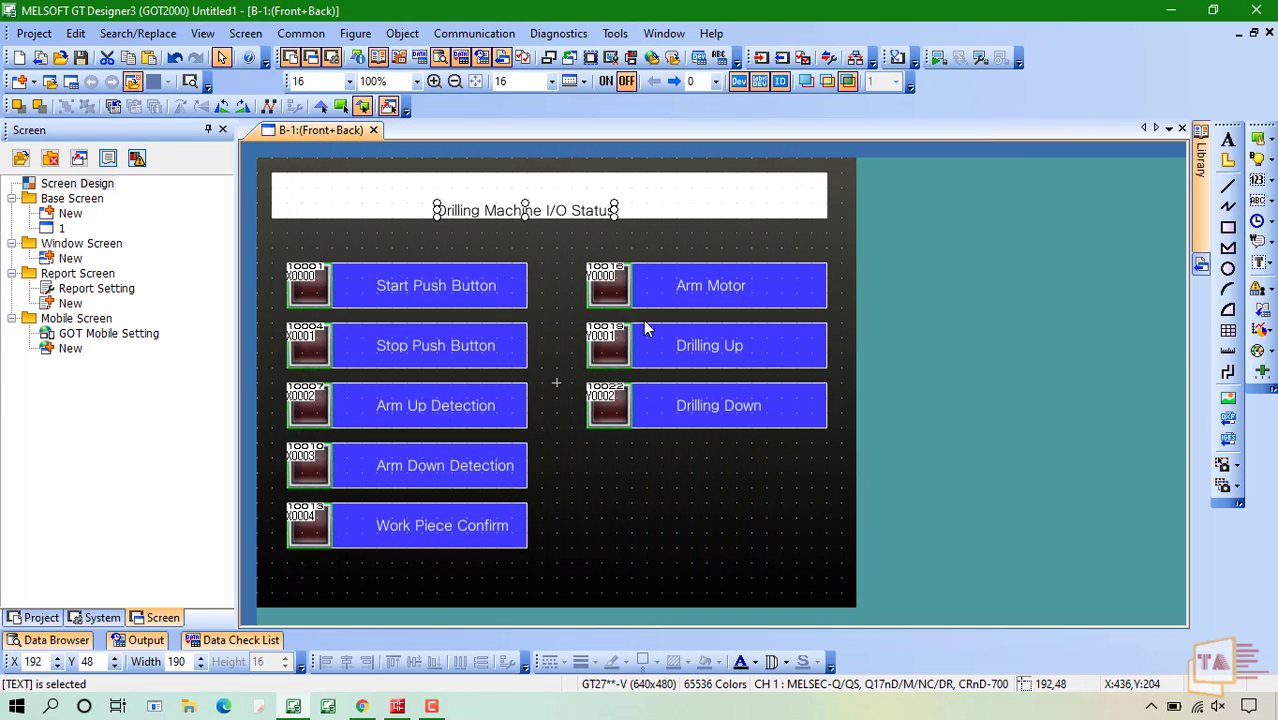
# Step: Set the text size of the "Drilling Machine I/O Status" title to 28 dots
pyautogui.doubleClick(582, 209)
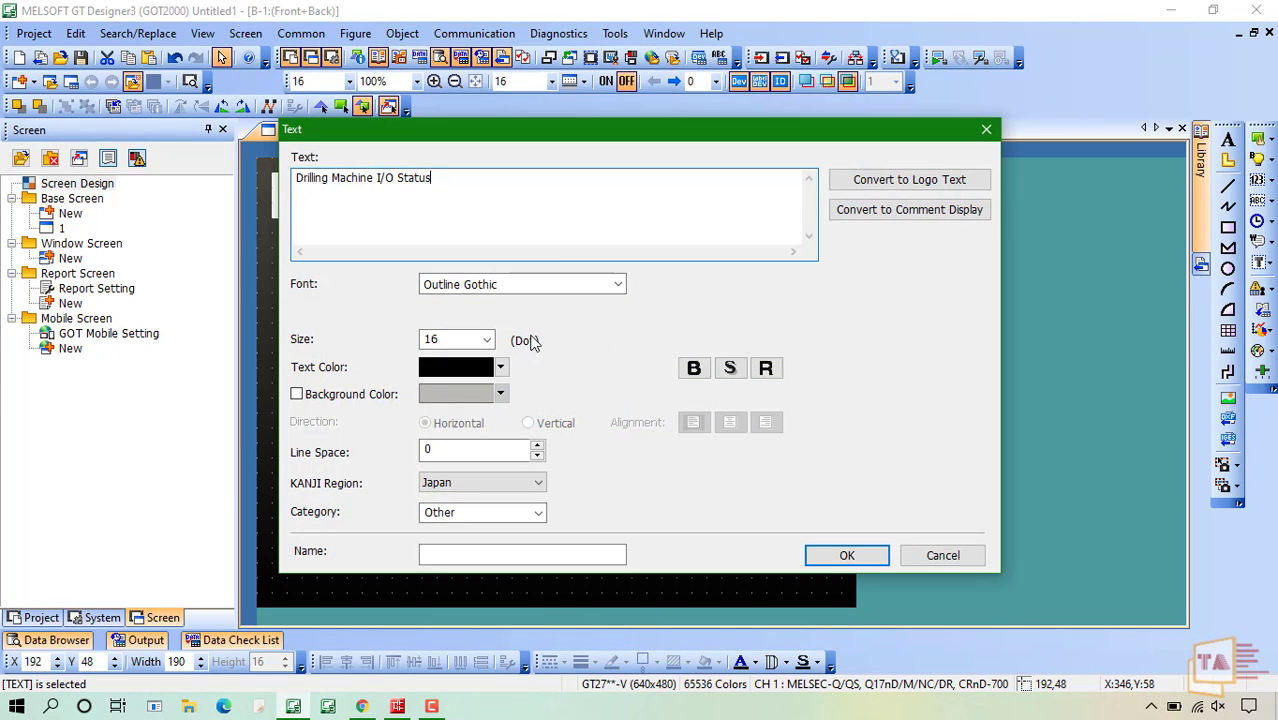
pyautogui.click(487, 340)
pyautogui.click(489, 342)
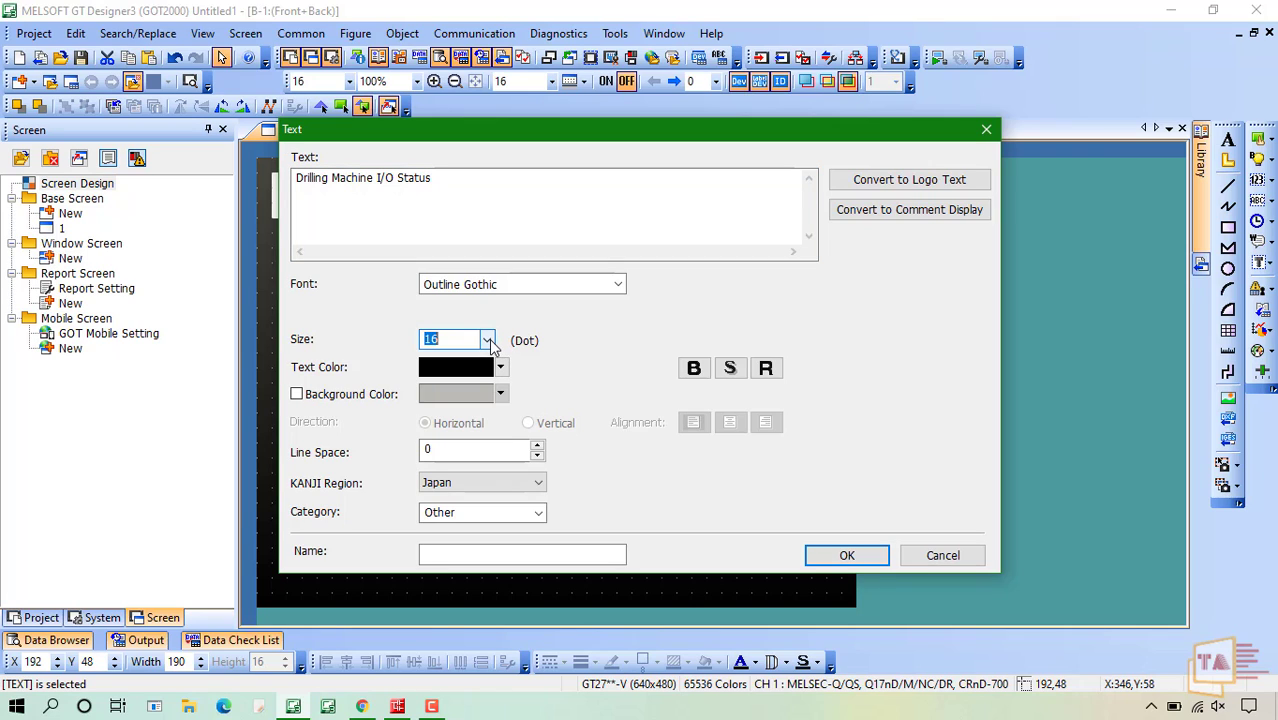
pyautogui.click(489, 342)
pyautogui.click(458, 436)
pyautogui.click(847, 556)
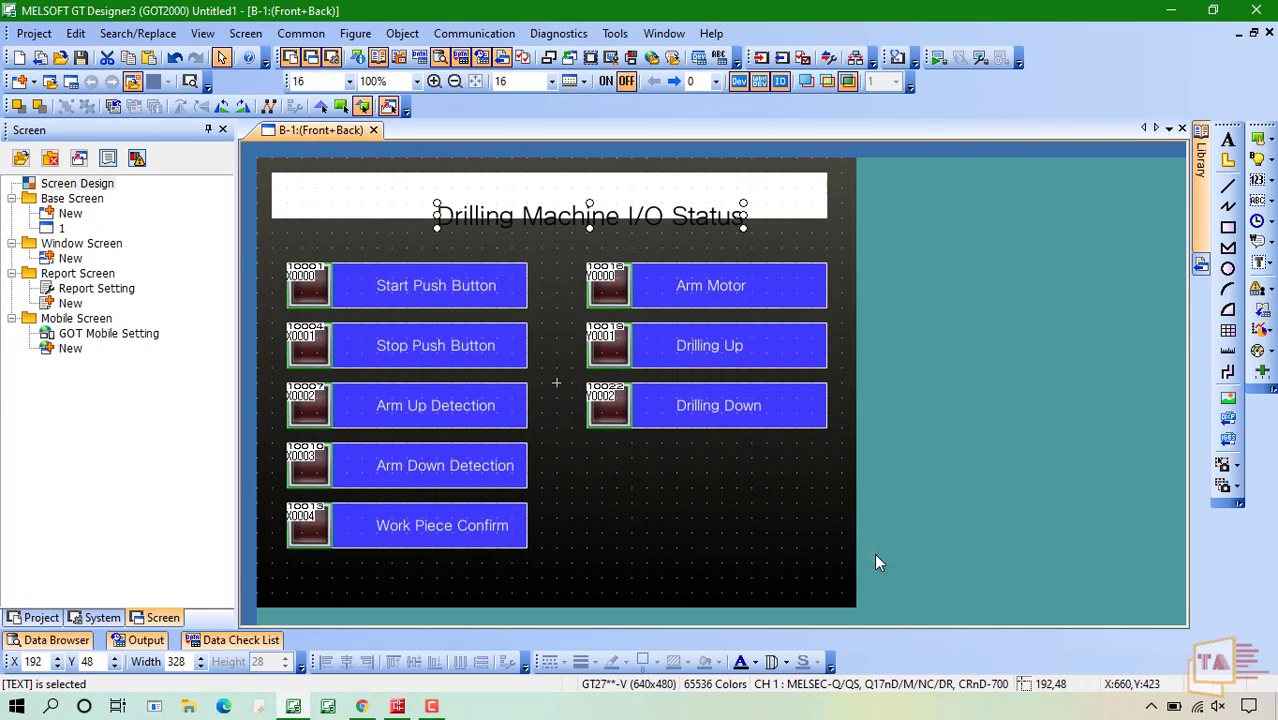
# Step: Move the title text so it sits centred inside the white header rectangle, at about X 128, Y 28
pyautogui.moveTo(685, 217); pyautogui.dragTo(622, 195)
pyautogui.press('Up')
pyautogui.press('Up')
pyautogui.press('Down')
pyautogui.press('Down')
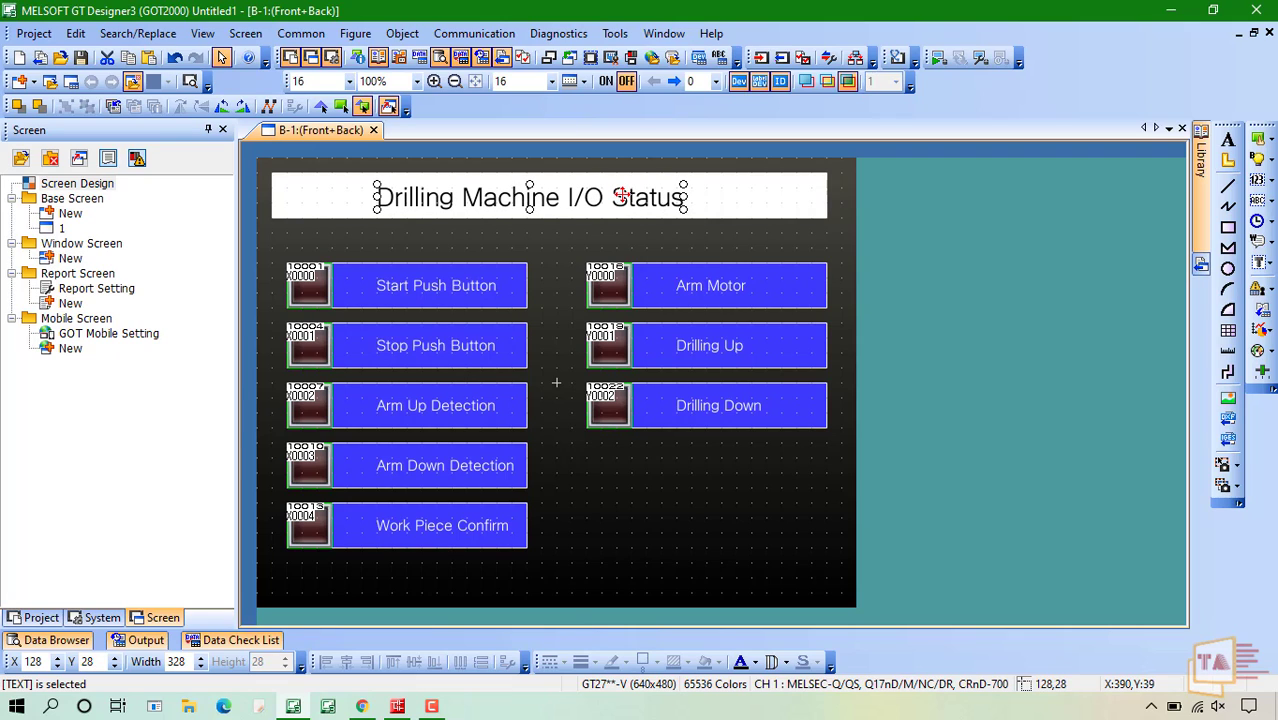
# Step: Move the title text down the screen to about Y 400 and back up into the white header rectangle
pyautogui.press('Down')
pyautogui.press('Down')
pyautogui.press('Down')
pyautogui.press('Down')
pyautogui.press('Down')
pyautogui.press('Down')
pyautogui.press('Down')
pyautogui.press('Down')
pyautogui.press('Down')
pyautogui.press('Down')
pyautogui.press('Down')
pyautogui.press('Down')
pyautogui.press('Down')
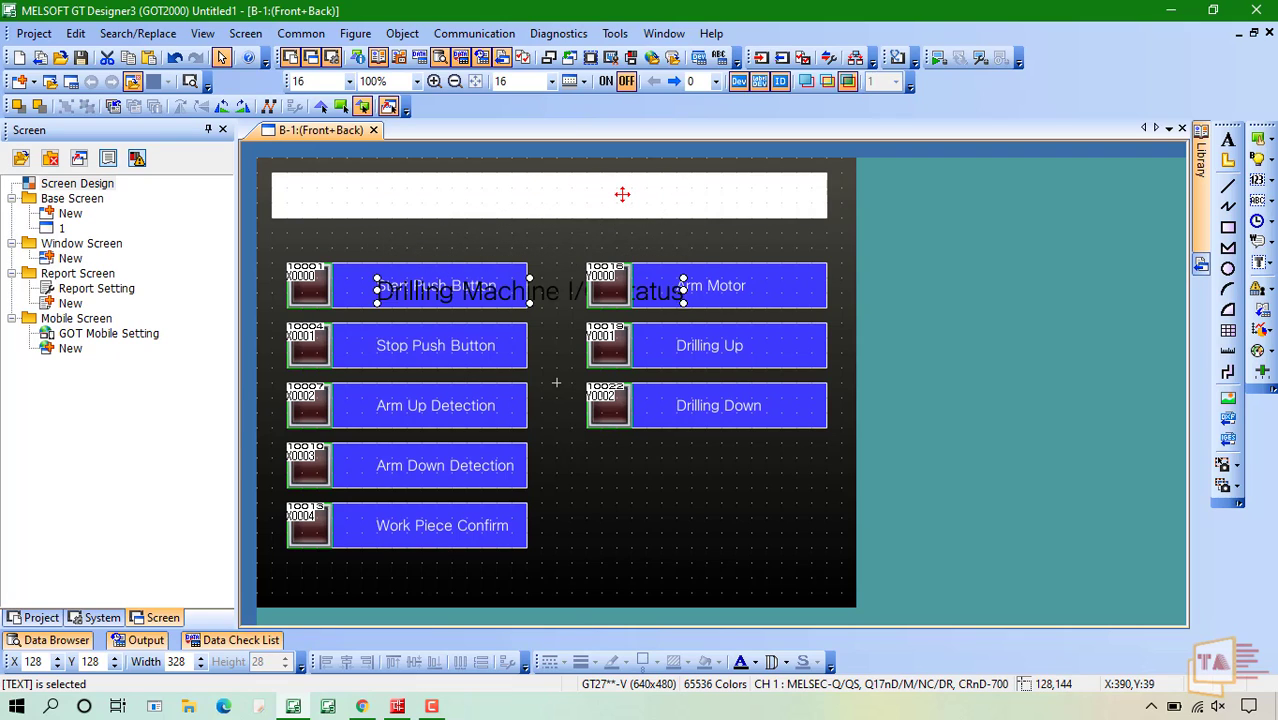
pyautogui.press('Down')
pyautogui.press('Down')
pyautogui.press('Down')
pyautogui.press('Down')
pyautogui.press('Down')
pyautogui.press('Down')
pyautogui.press('Down')
pyautogui.press('Down')
pyautogui.press('Down')
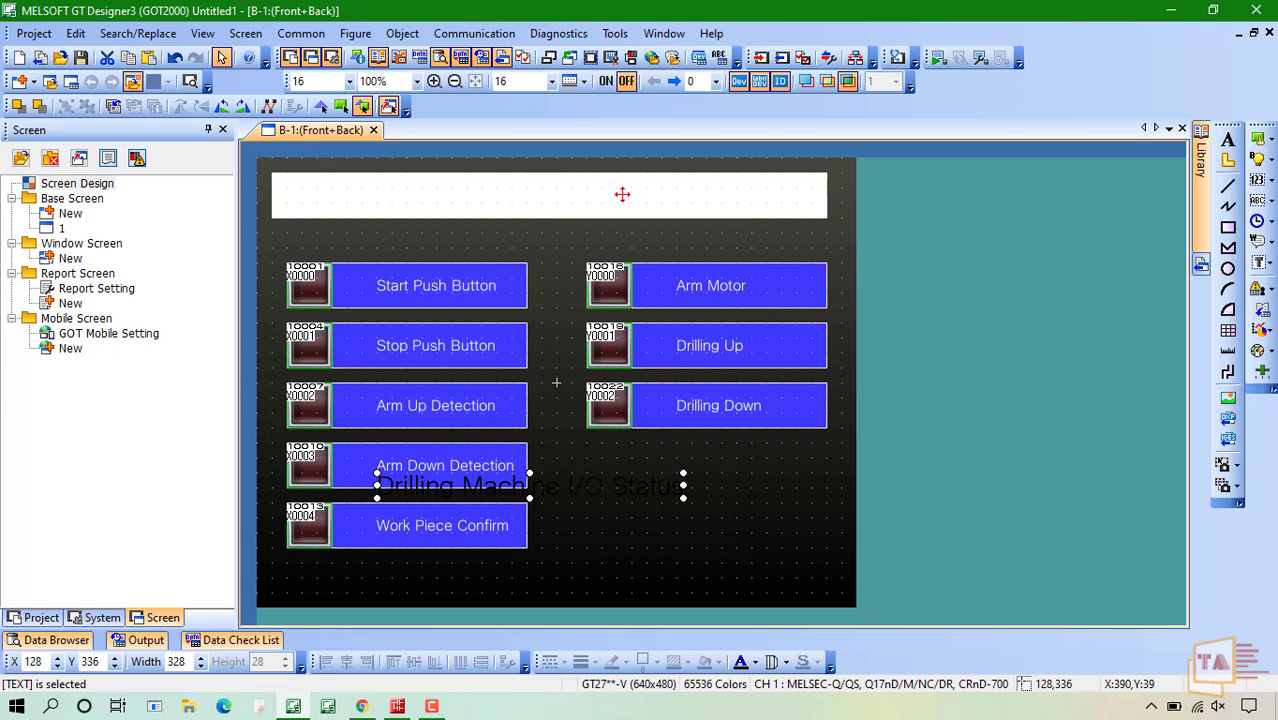
pyautogui.press('Down')
pyautogui.press('Down')
pyautogui.press('Up')
pyautogui.press('Up')
pyautogui.press('Up')
pyautogui.press('Up')
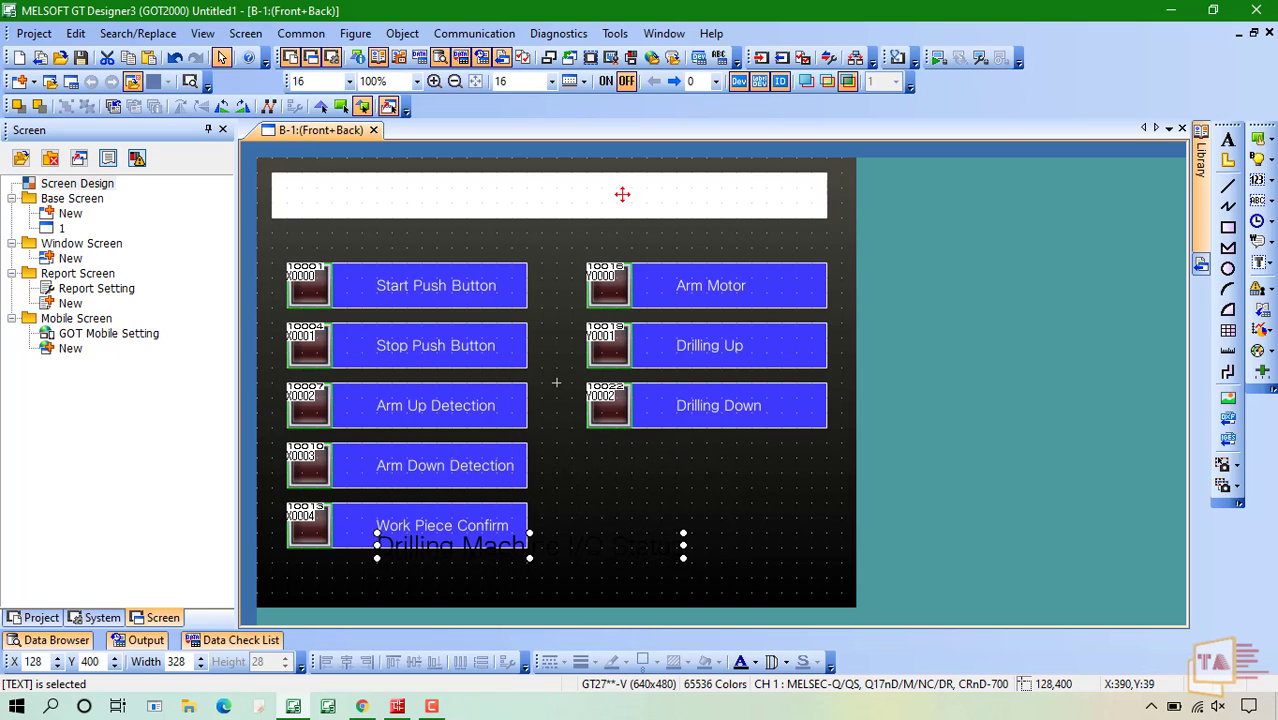
pyautogui.press('Up')
pyautogui.press('Up')
pyautogui.press('Up')
pyautogui.press('Up')
pyautogui.press('Up')
pyautogui.press('Up')
pyautogui.press('Up')
pyautogui.press('Up')
pyautogui.press('Up')
pyautogui.press('Up')
pyautogui.press('Up')
pyautogui.press('Up')
pyautogui.press('Up')
pyautogui.press('Up')
pyautogui.press('Up')
pyautogui.press('Up')
pyautogui.press('Up')
pyautogui.press('Up')
pyautogui.press('Up')
pyautogui.press('Up')
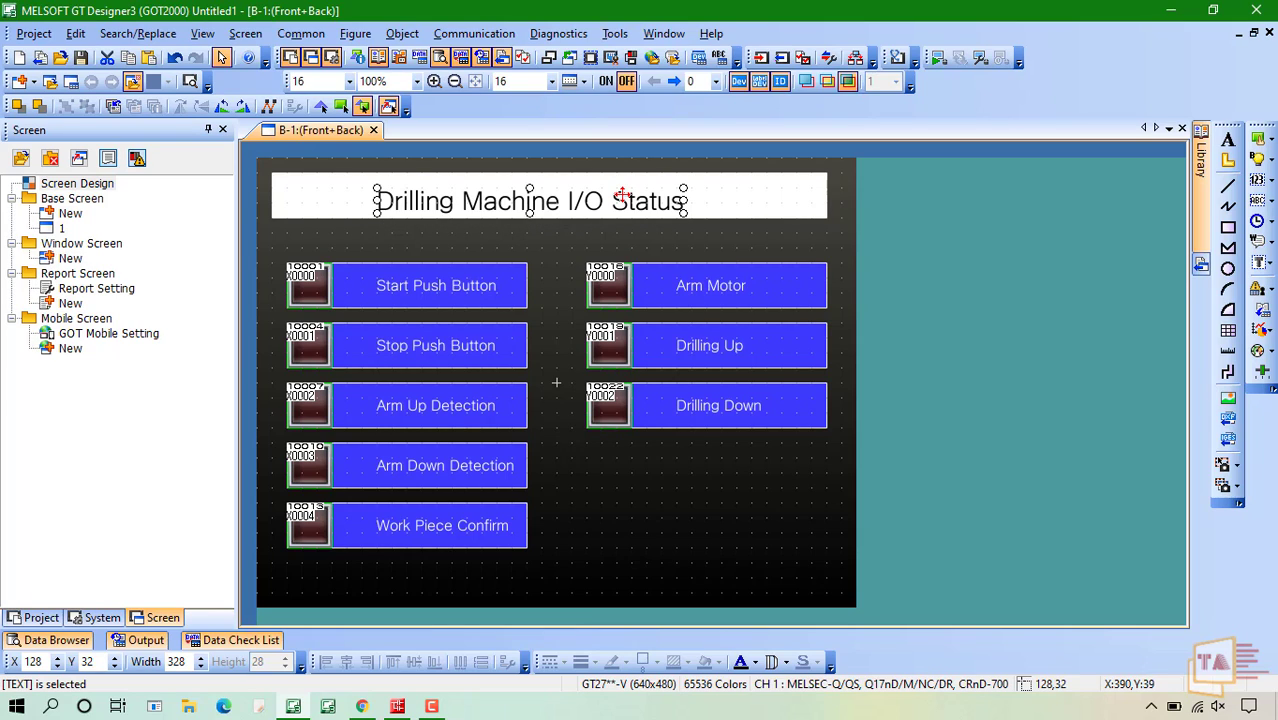
# Step: Nudge the title text down in fine one-dot increments to Y 37
pyautogui.hotkey('ctrl', 'Down')
pyautogui.hotkey('ctrl', 'Down')
pyautogui.hotkey('ctrl', 'Down')
pyautogui.hotkey('ctrl', 'Down')
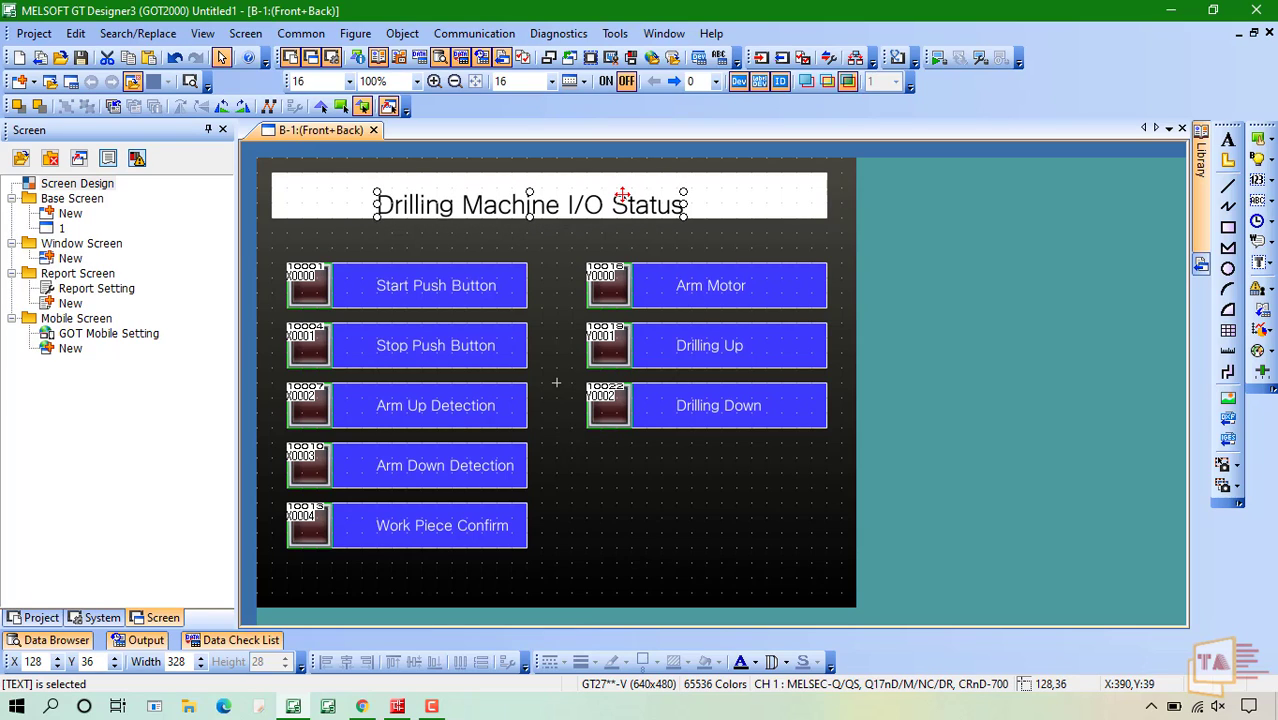
pyautogui.hotkey('ctrl', 'Down')
pyautogui.hotkey('ctrl', 'Down')
pyautogui.hotkey('ctrl', 'Down')
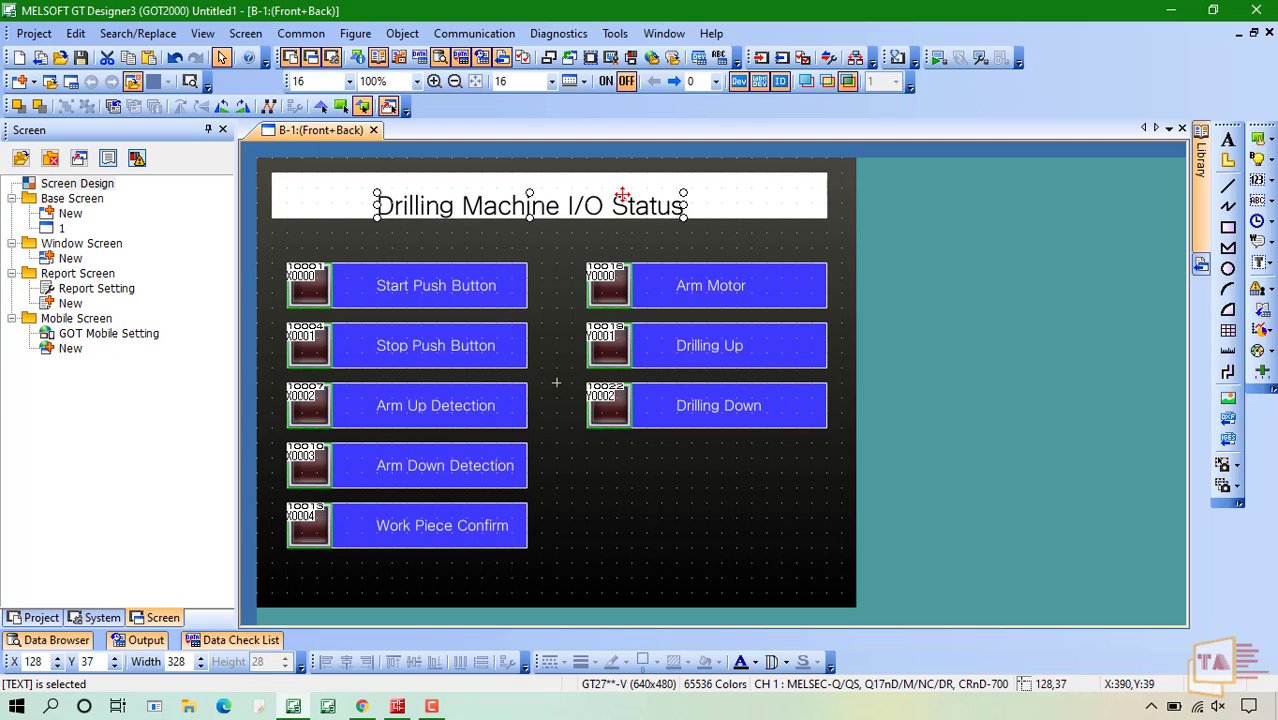
# Step: Fine-adjust the title text to X 132, Y 25 within the white header rectangle and clear the selection
pyautogui.hotkey('ctrl', 'Up')
pyautogui.hotkey('ctrl', 'Up')
pyautogui.hotkey('ctrl', 'Up')
pyautogui.hotkey('ctrl', 'Up')
pyautogui.hotkey('ctrl', 'Up')
pyautogui.hotkey('ctrl', 'Up')
pyautogui.hotkey('ctrl', 'Up')
pyautogui.hotkey('ctrl', 'Up')
pyautogui.hotkey('ctrl', 'Up')
pyautogui.hotkey('ctrl', 'Up')
pyautogui.hotkey('ctrl', 'Up')
pyautogui.hotkey('ctrl', 'Up')
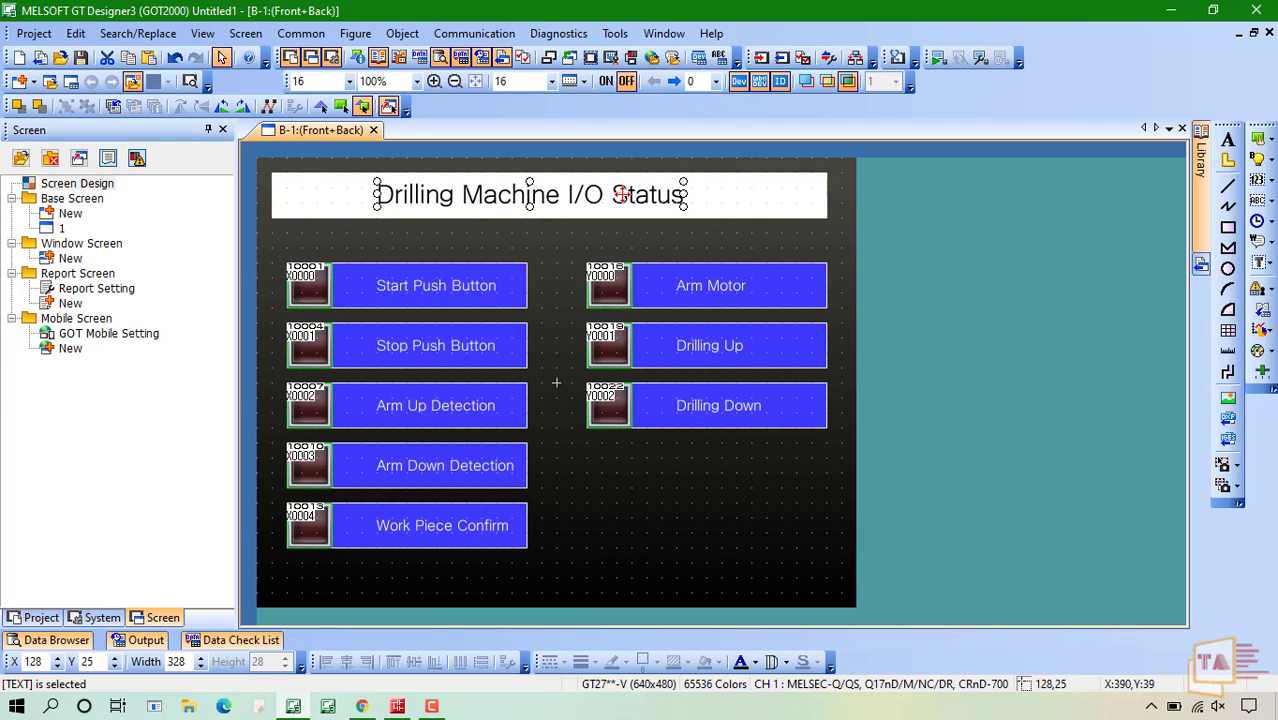
pyautogui.hotkey('ctrl', 'Up')
pyautogui.hotkey('ctrl', 'Up')
pyautogui.hotkey('ctrl', 'Right')
pyautogui.hotkey('ctrl', 'Right')
pyautogui.hotkey('ctrl', 'Right')
pyautogui.hotkey('ctrl', 'Right')
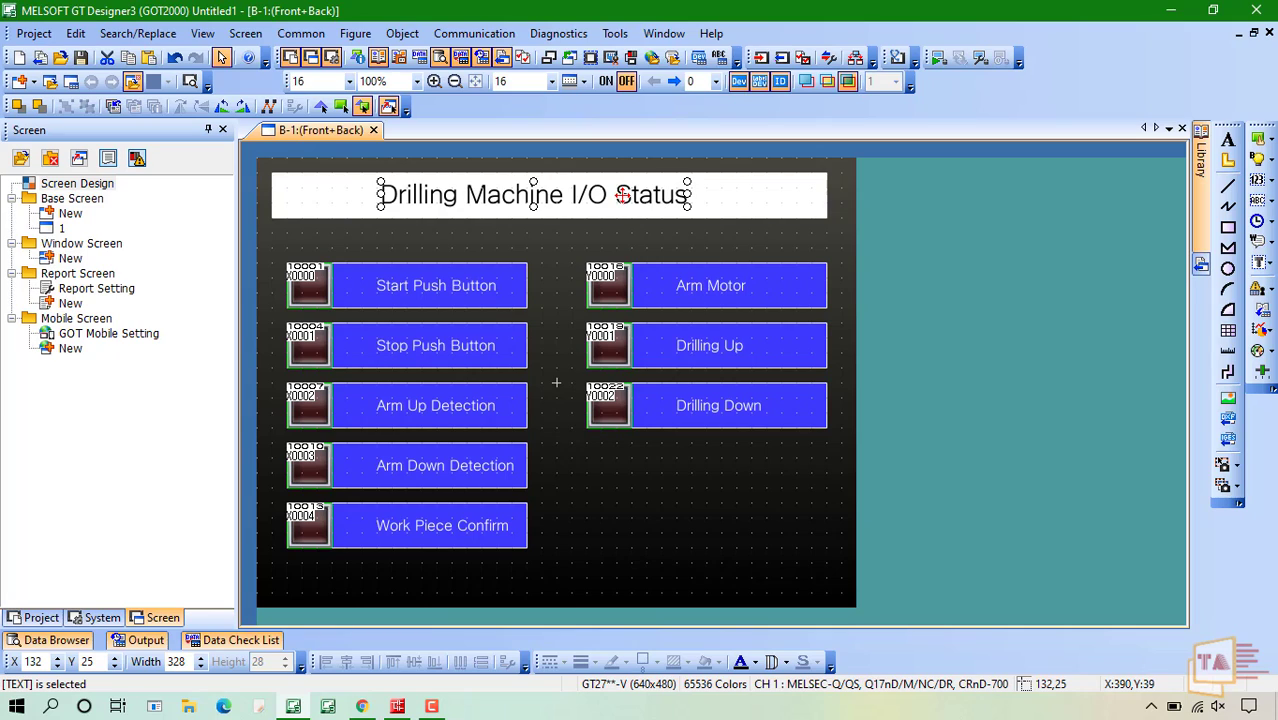
pyautogui.click(610, 218)
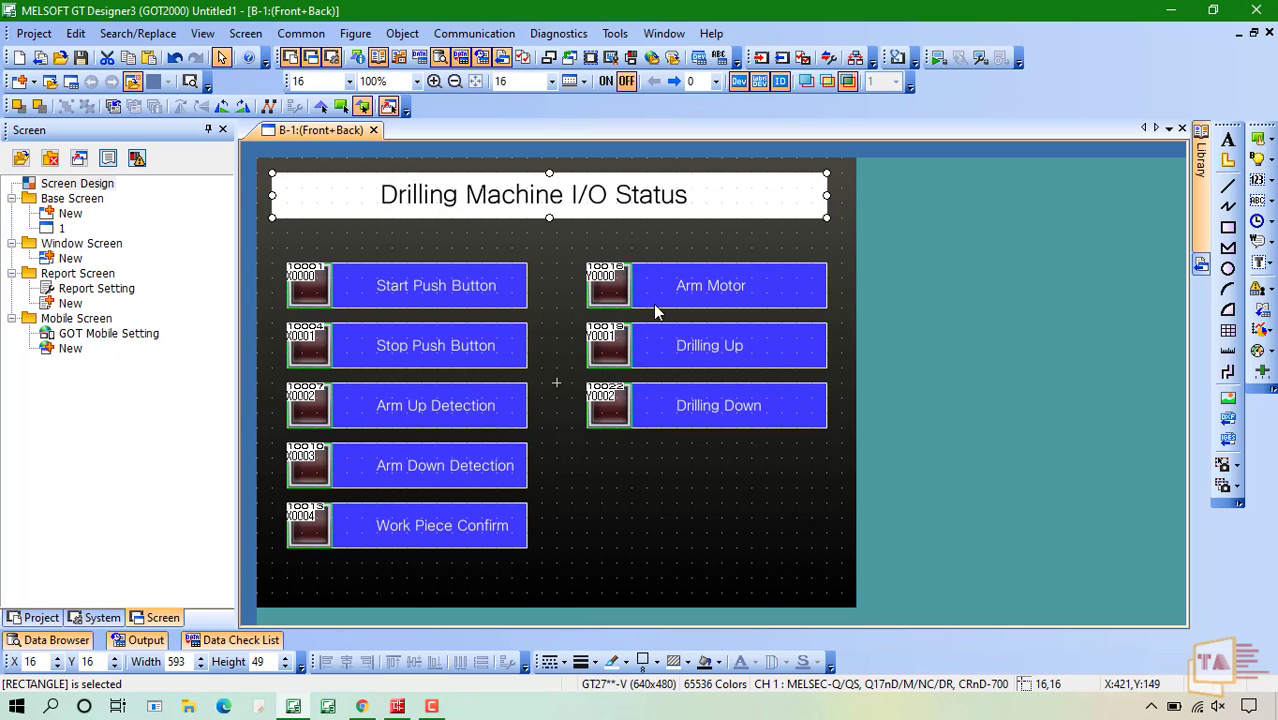
pyautogui.click(753, 515)
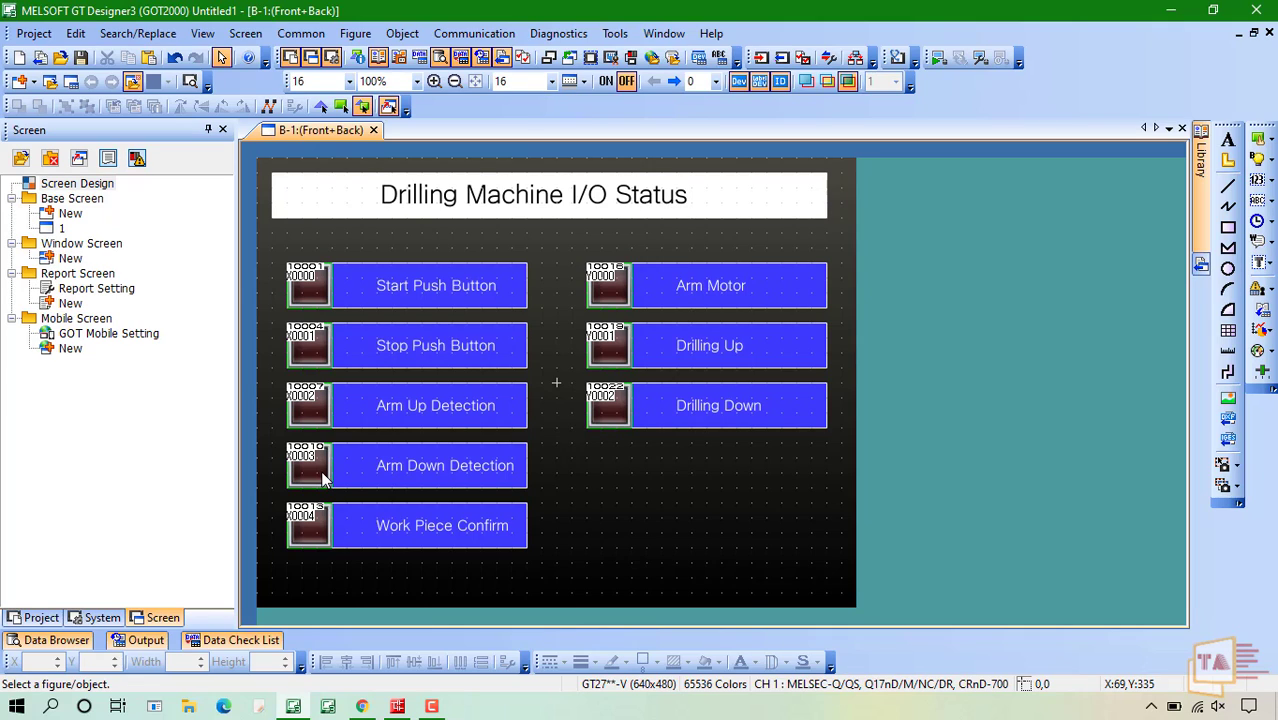
# Step: Set the simulator's CH1 connection to GX Simulator2 and apply the communication setup
pyautogui.click(981, 59)
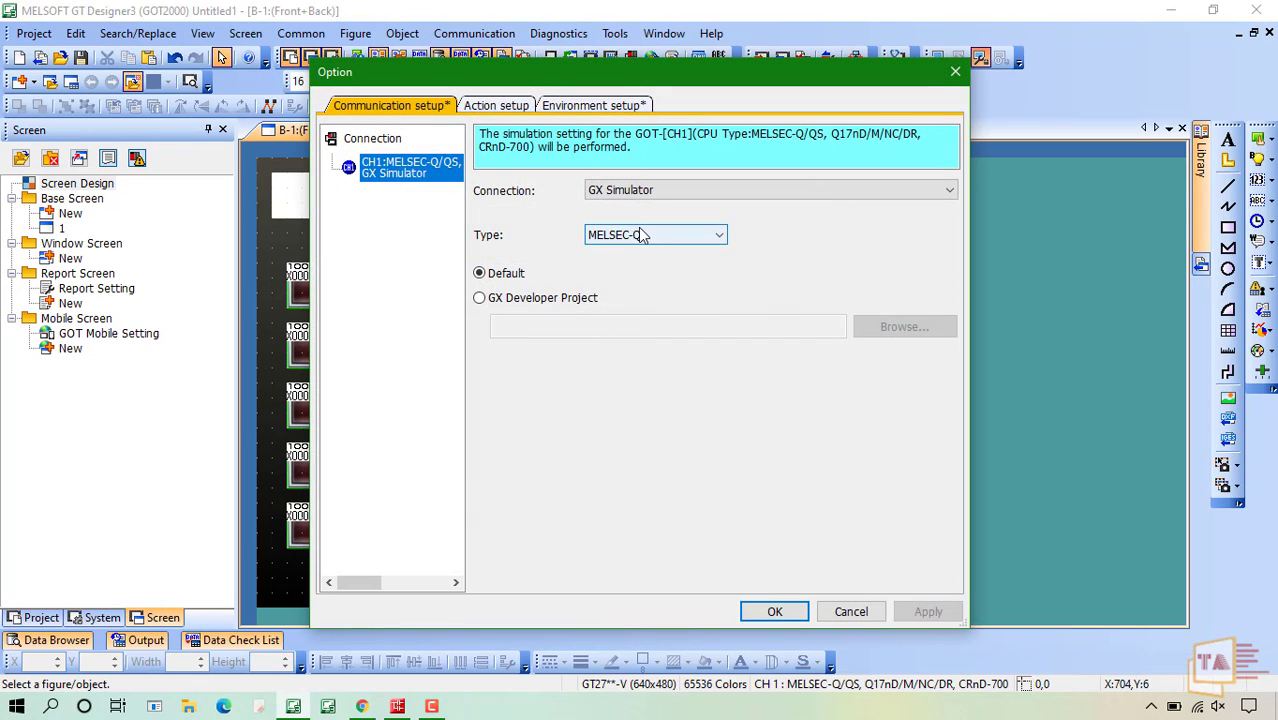
pyautogui.click(648, 191)
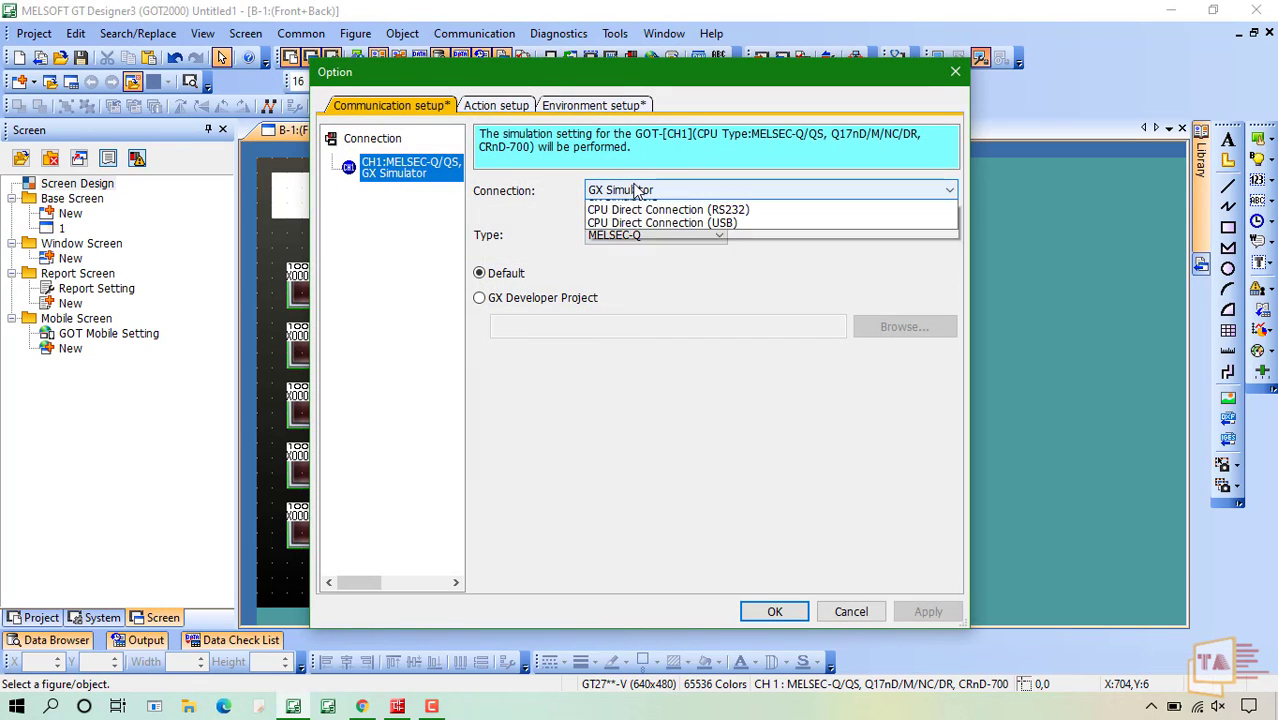
pyautogui.click(642, 221)
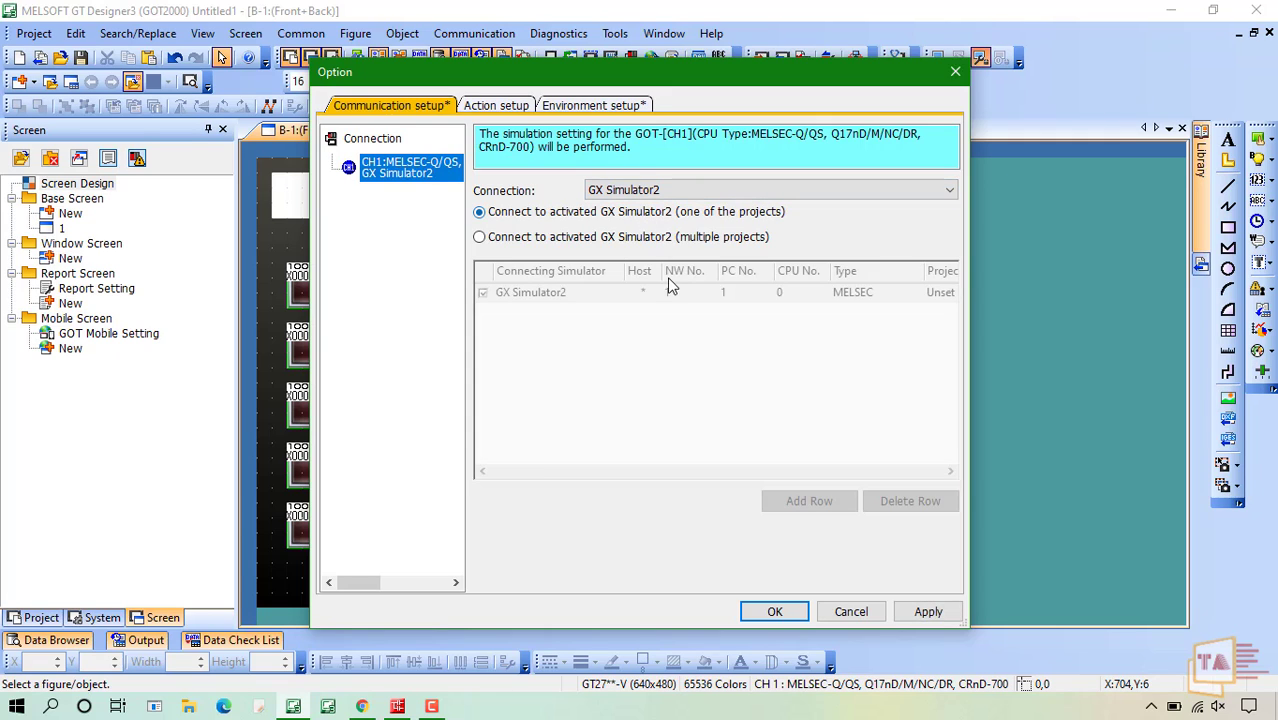
pyautogui.click(912, 611)
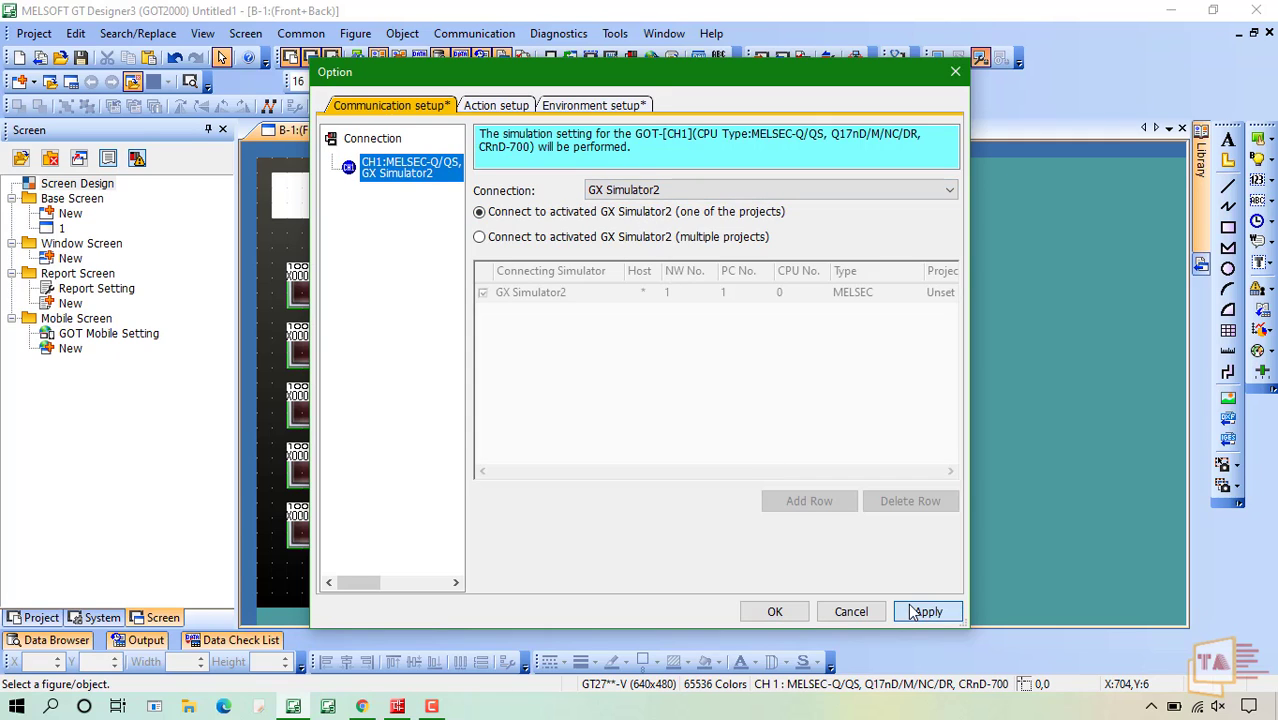
pyautogui.click(775, 612)
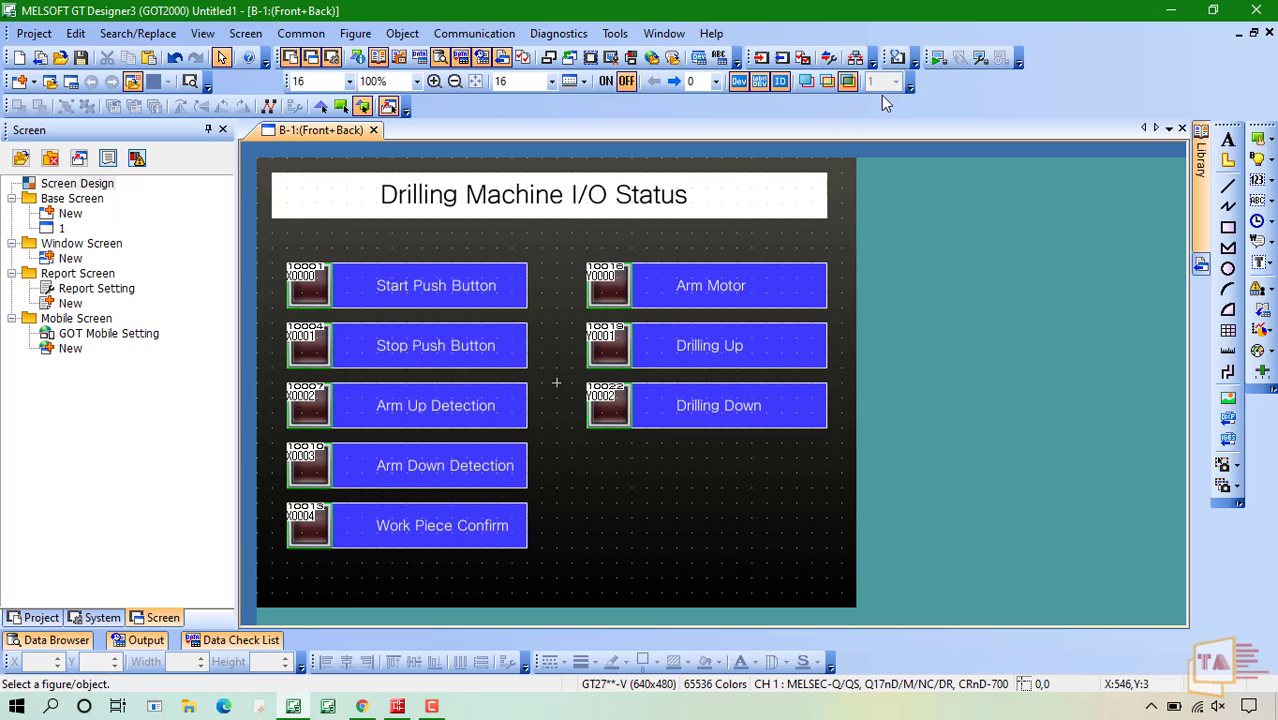
# Step: Switch to GX Works2 and create a ladder rung with a normally open X0 contact driving coil Y0
pyautogui.click(397, 706)
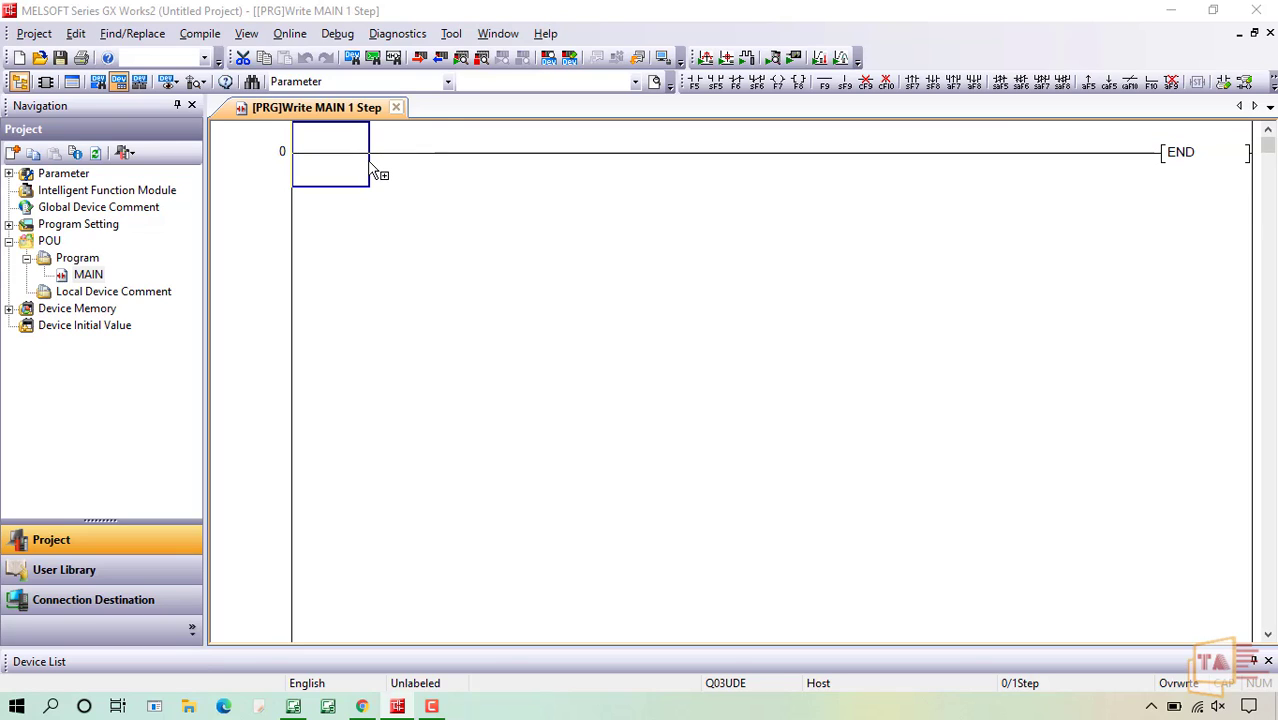
pyautogui.press('Return')
pyautogui.press('F7')
pyautogui.write('Y0')
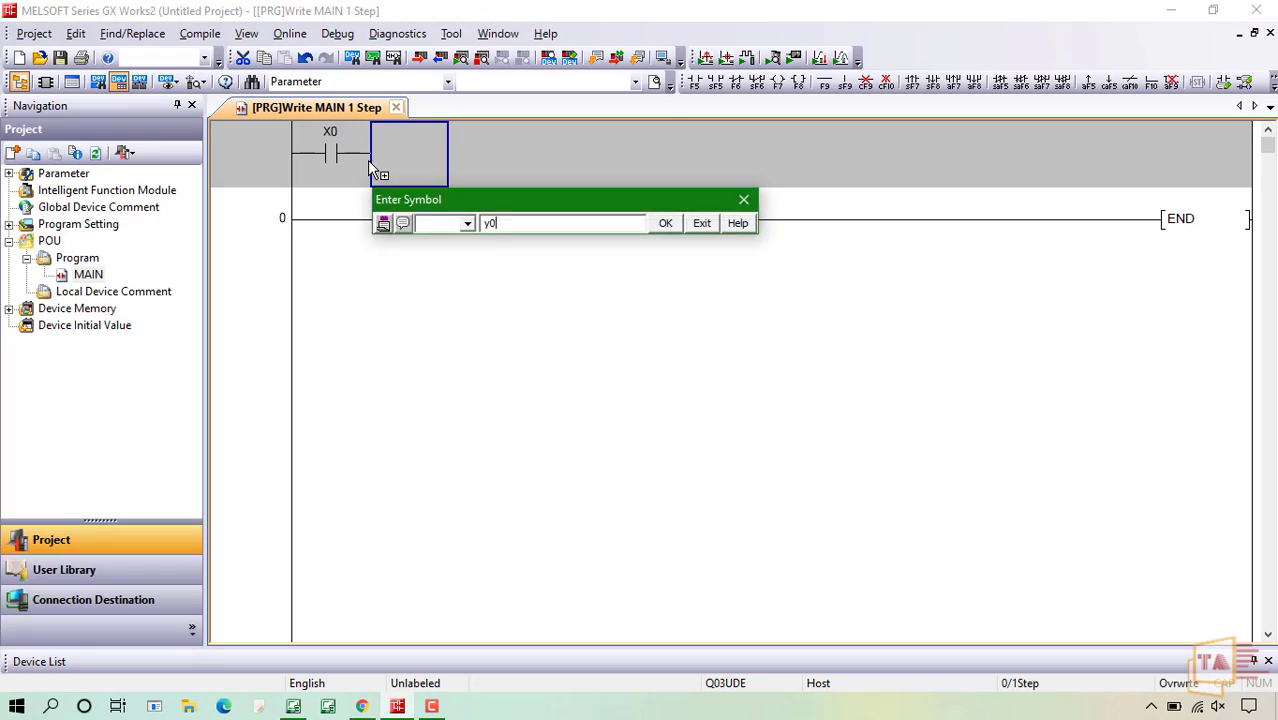
pyautogui.press('Return')
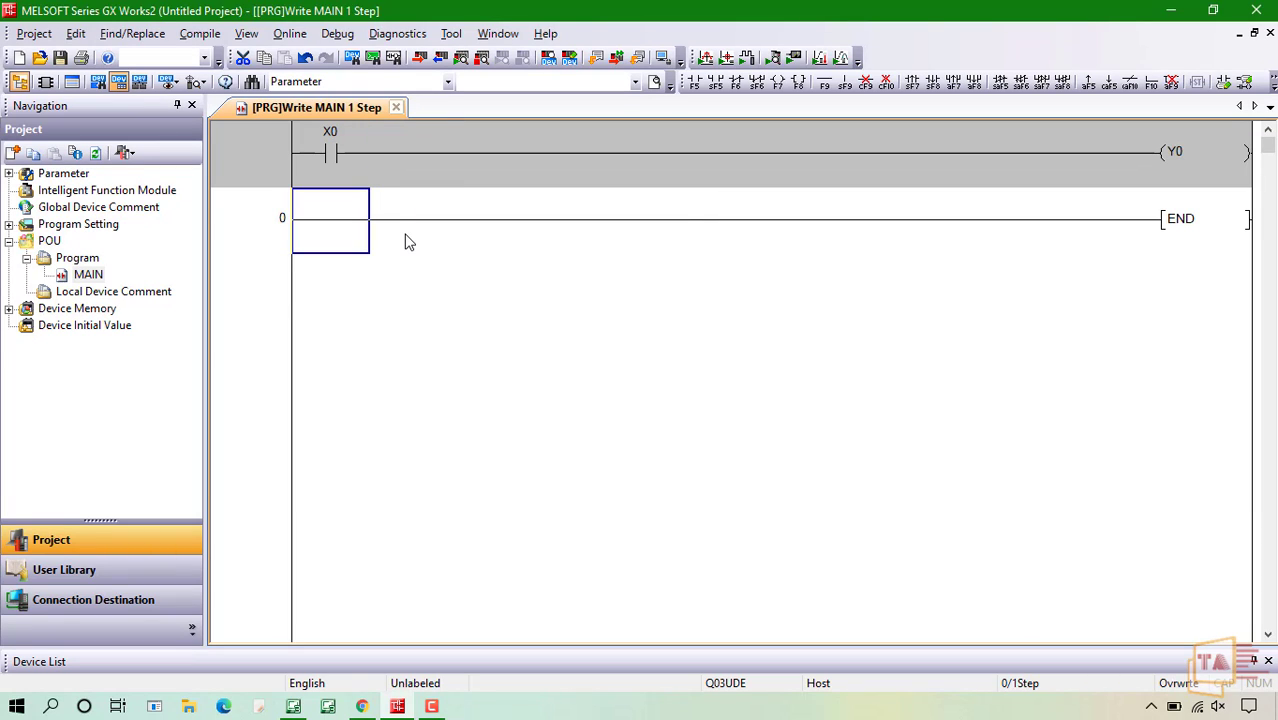
# Step: Add a second rung with a normally open X1 contact driving coil Y1
pyautogui.press('F5')
pyautogui.write('X1')
pyautogui.press('Return')
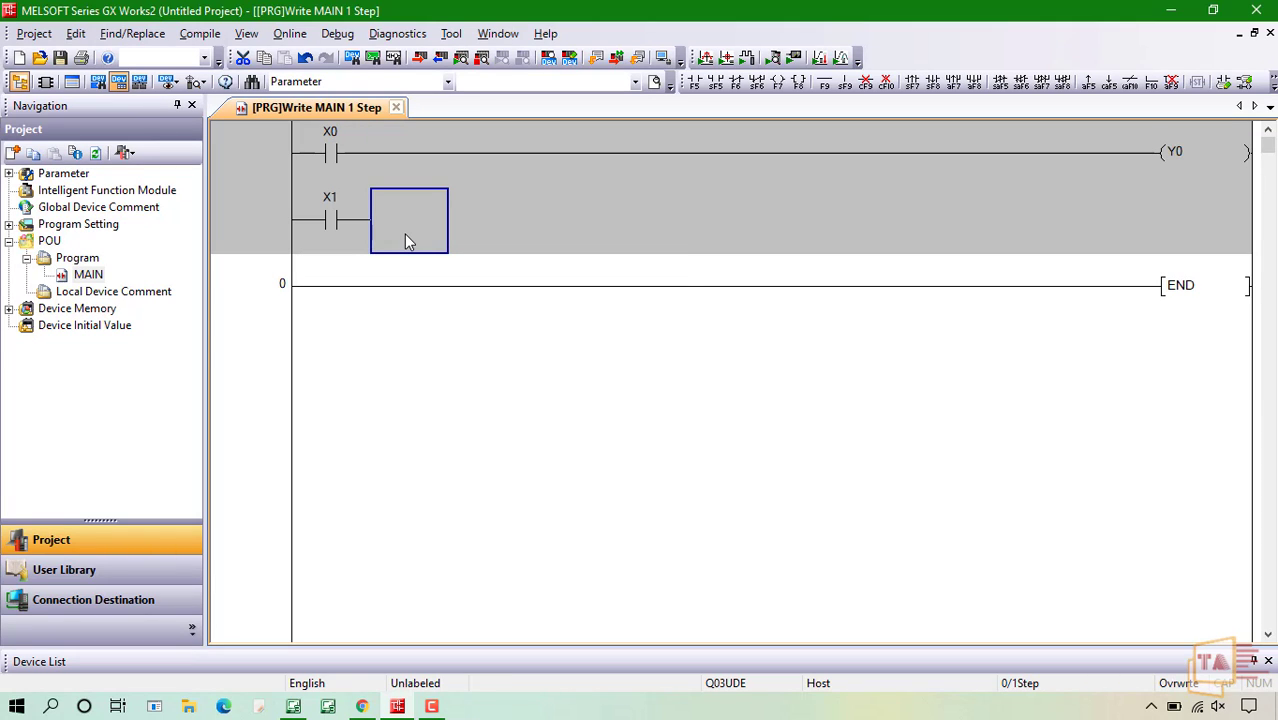
pyautogui.press('F7')
pyautogui.write('Y1')
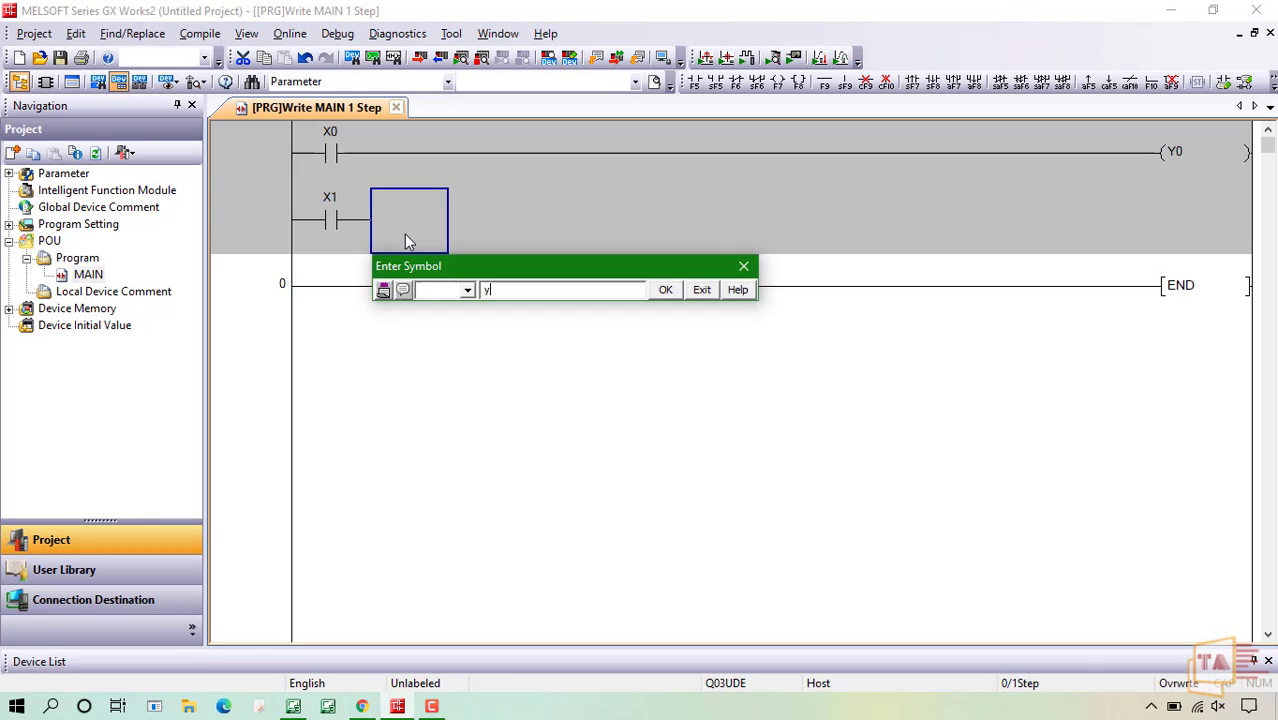
pyautogui.press('Return')
# Step: Add a third rung with a normally open X2 contact driving coil Y2
pyautogui.press('F5')
pyautogui.write('X2')
pyautogui.press('Return')
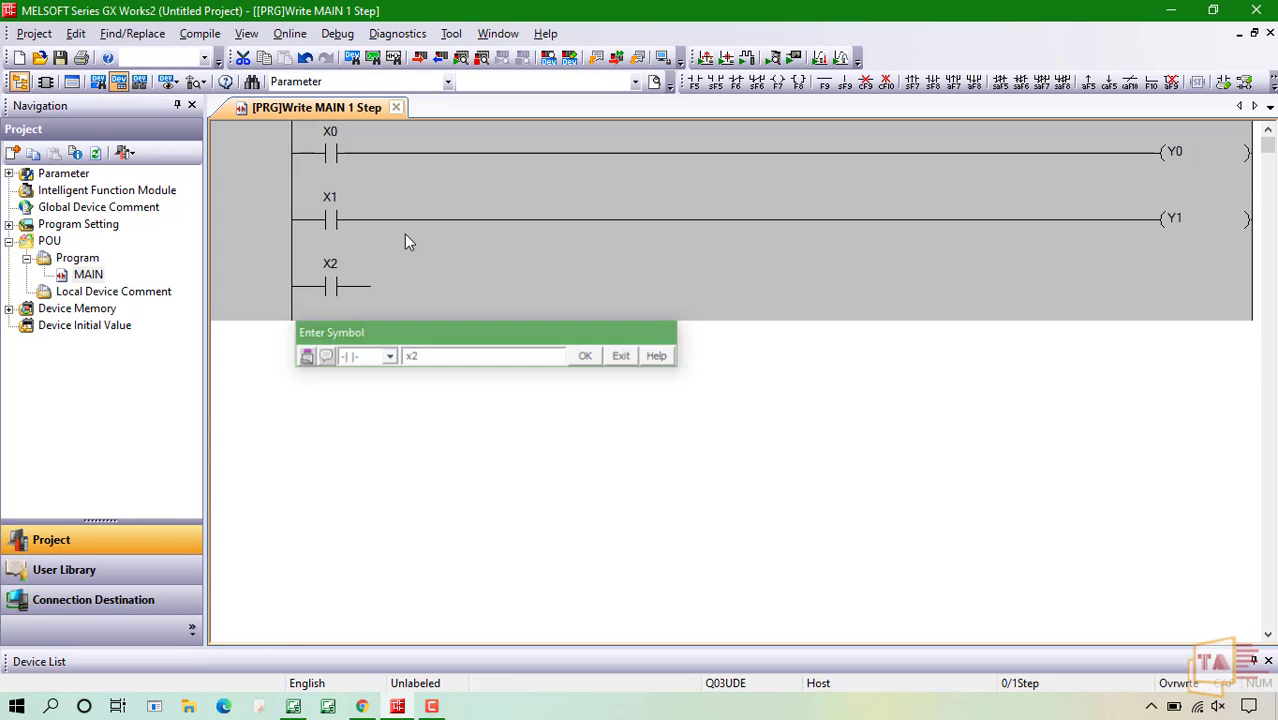
pyautogui.press('F7')
pyautogui.write('y2')
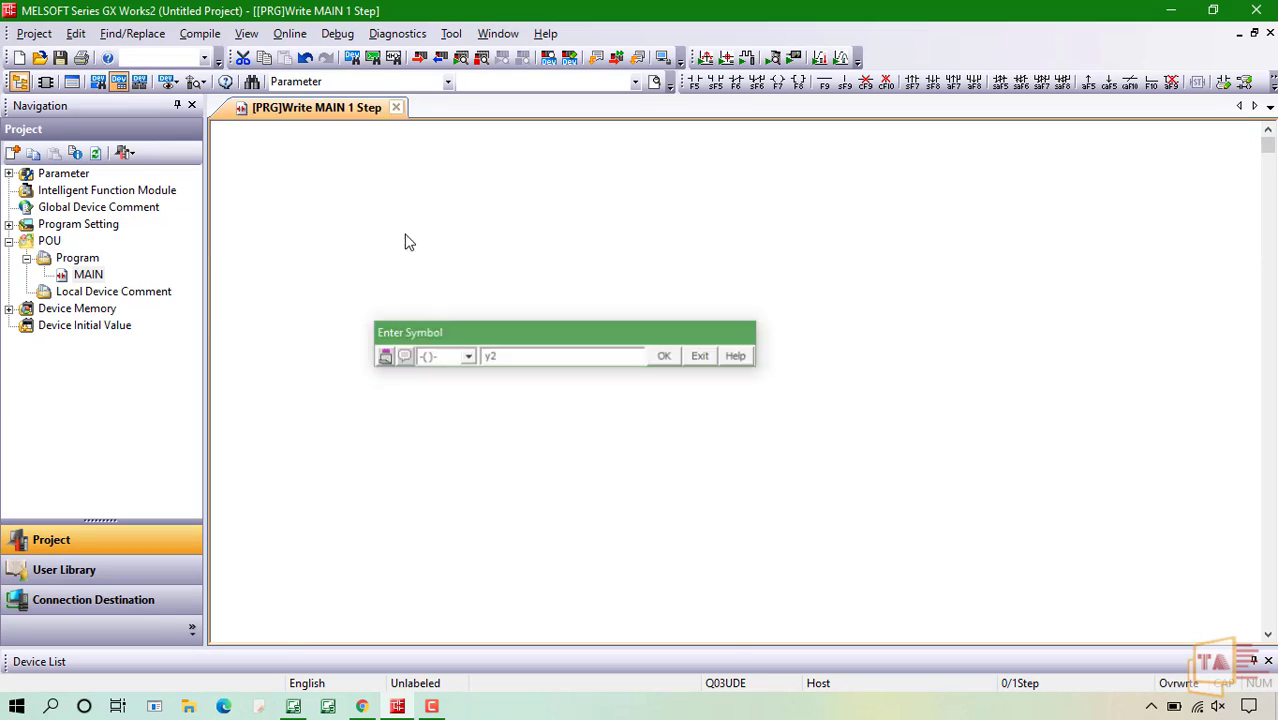
pyautogui.press('Return')
# Step: Add a fourth rung with a normally open X3 contact driving coil Y3
pyautogui.write('x3')
pyautogui.press('Return')
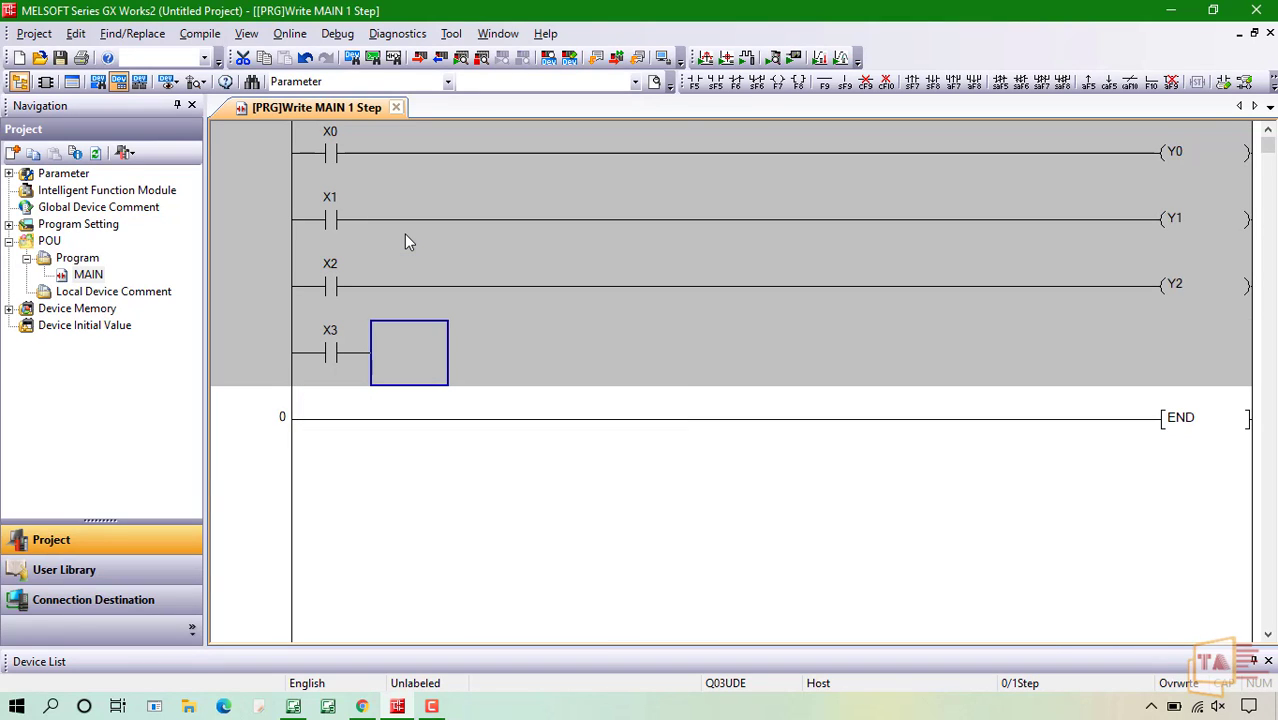
pyautogui.press('F7')
pyautogui.write('y3')
pyautogui.press('Return')
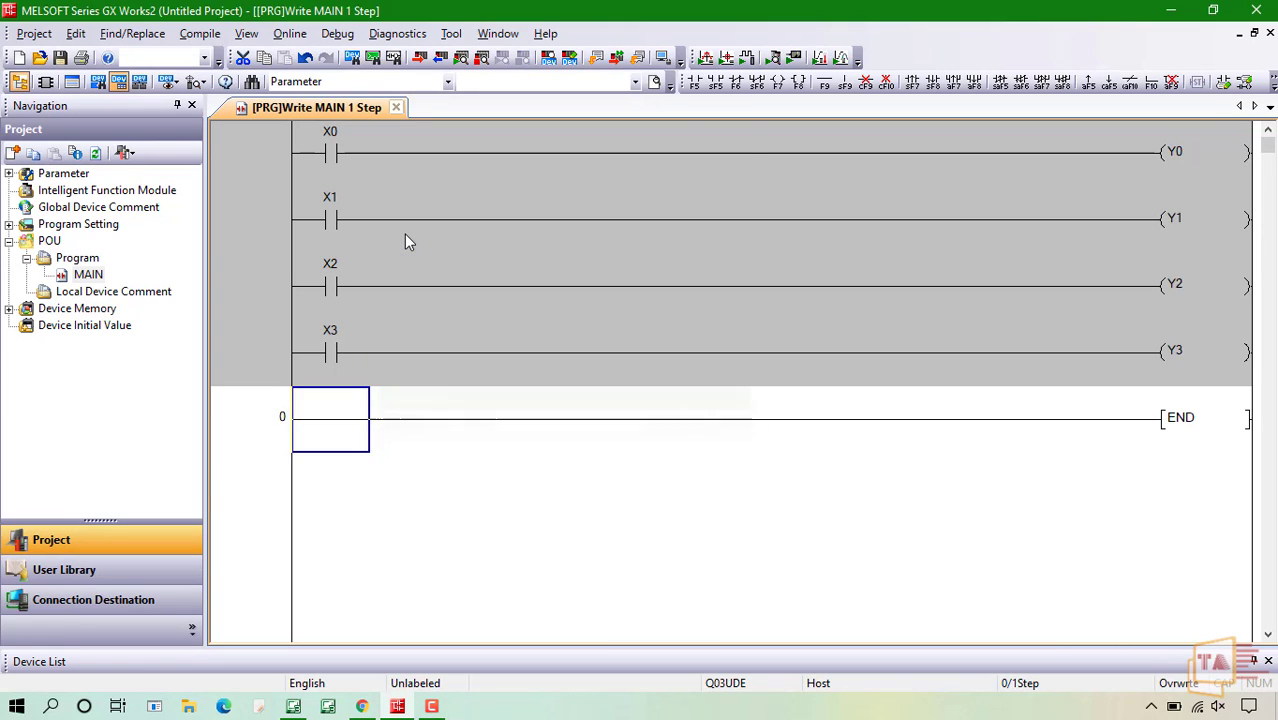
# Step: Add a fifth rung with a normally open X4 contact driving coil Y4
pyautogui.press('F5')
pyautogui.write('x4')
pyautogui.press('Return')
pyautogui.press('F7')
pyautogui.write('y4')
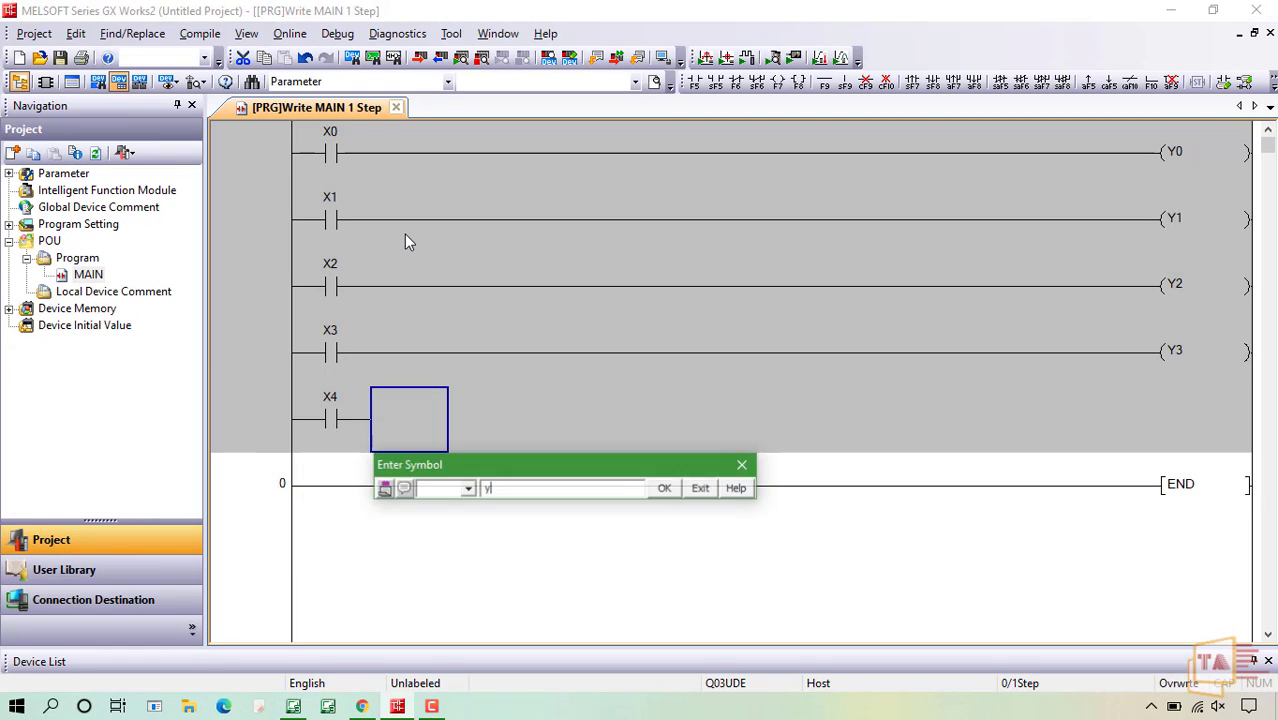
pyautogui.press('Return')
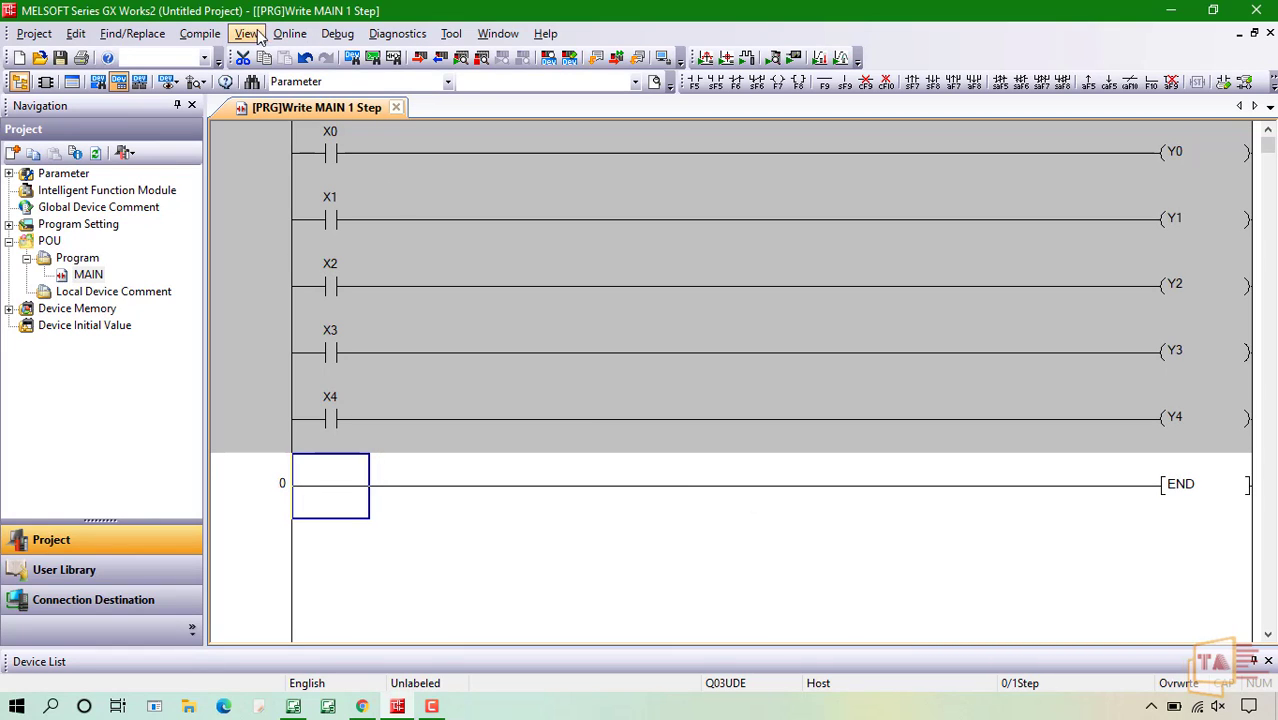
# Step: Build the ladder program and start its PLC simulation, leaving the GX Simulator2 window minimized
pyautogui.click(218, 36)
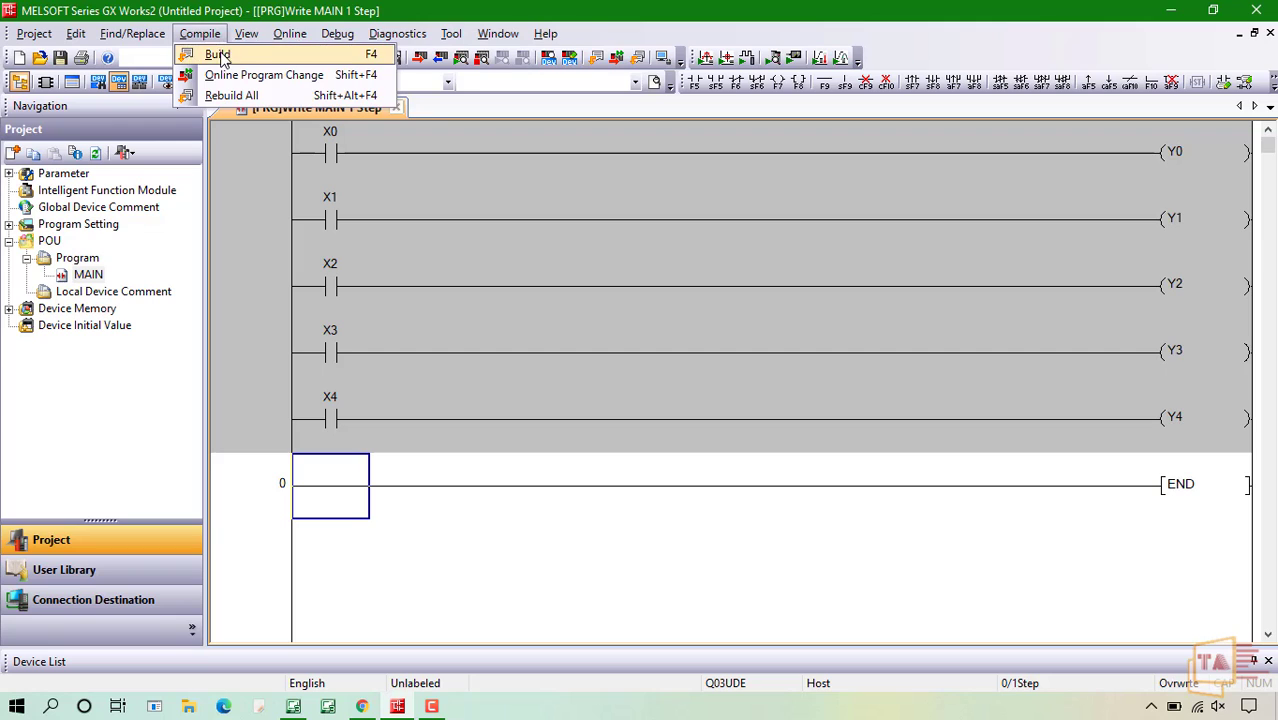
pyautogui.click(222, 50)
pyautogui.click(343, 34)
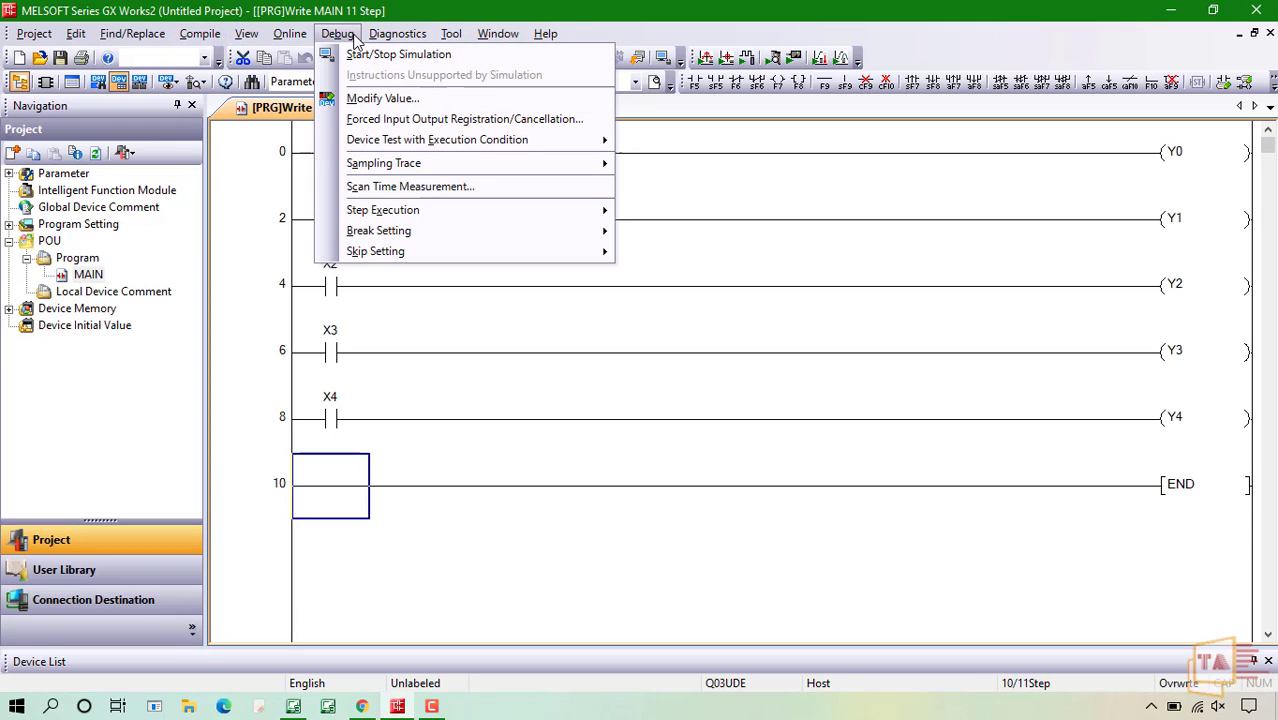
pyautogui.click(355, 51)
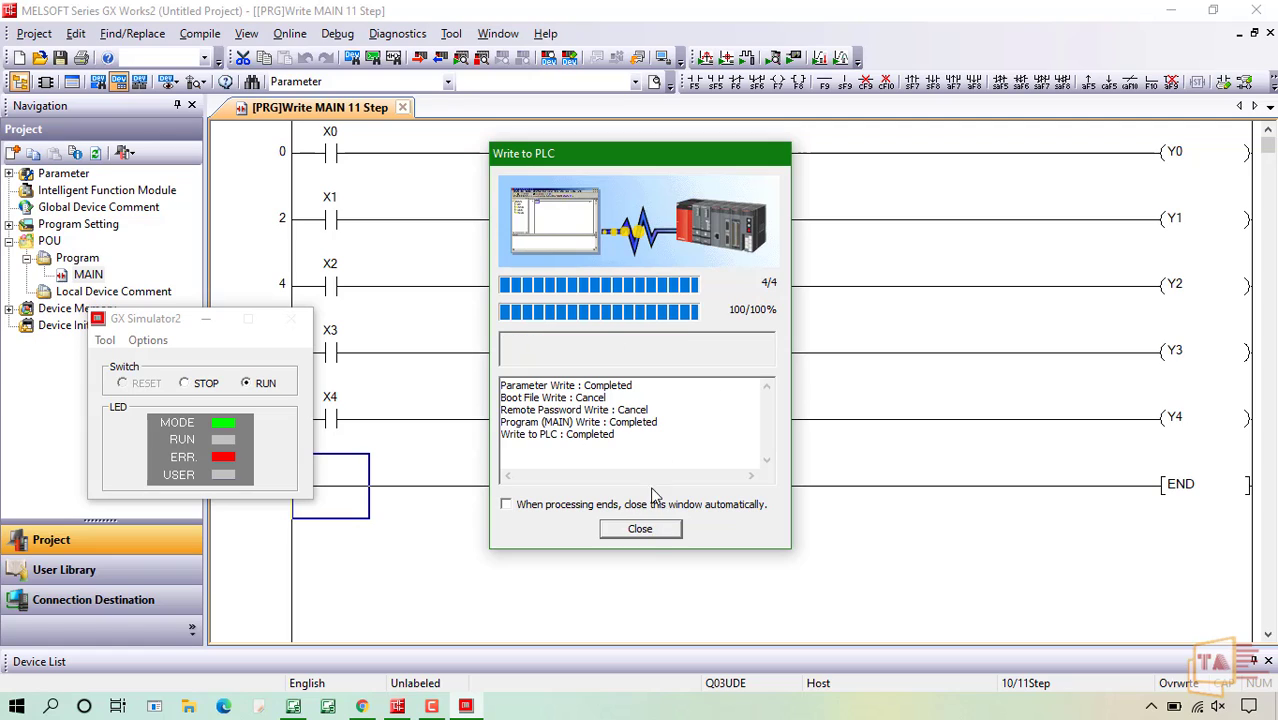
pyautogui.click(657, 537)
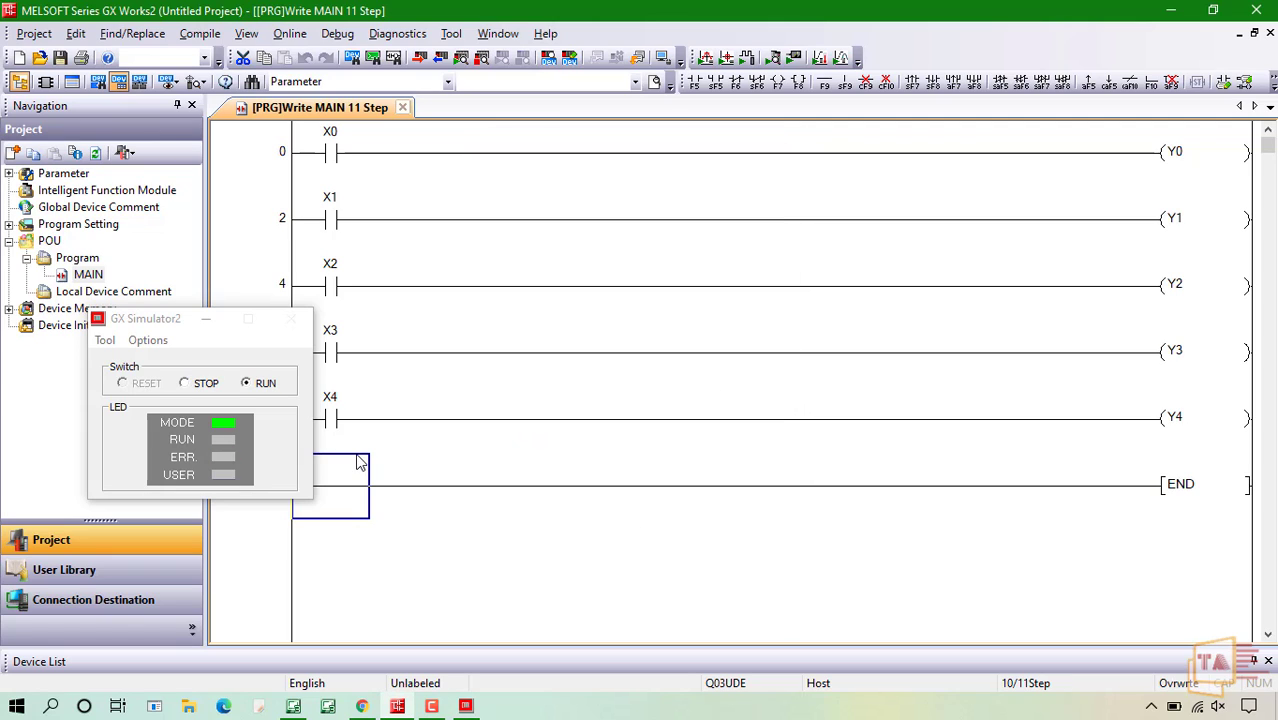
pyautogui.click(210, 325)
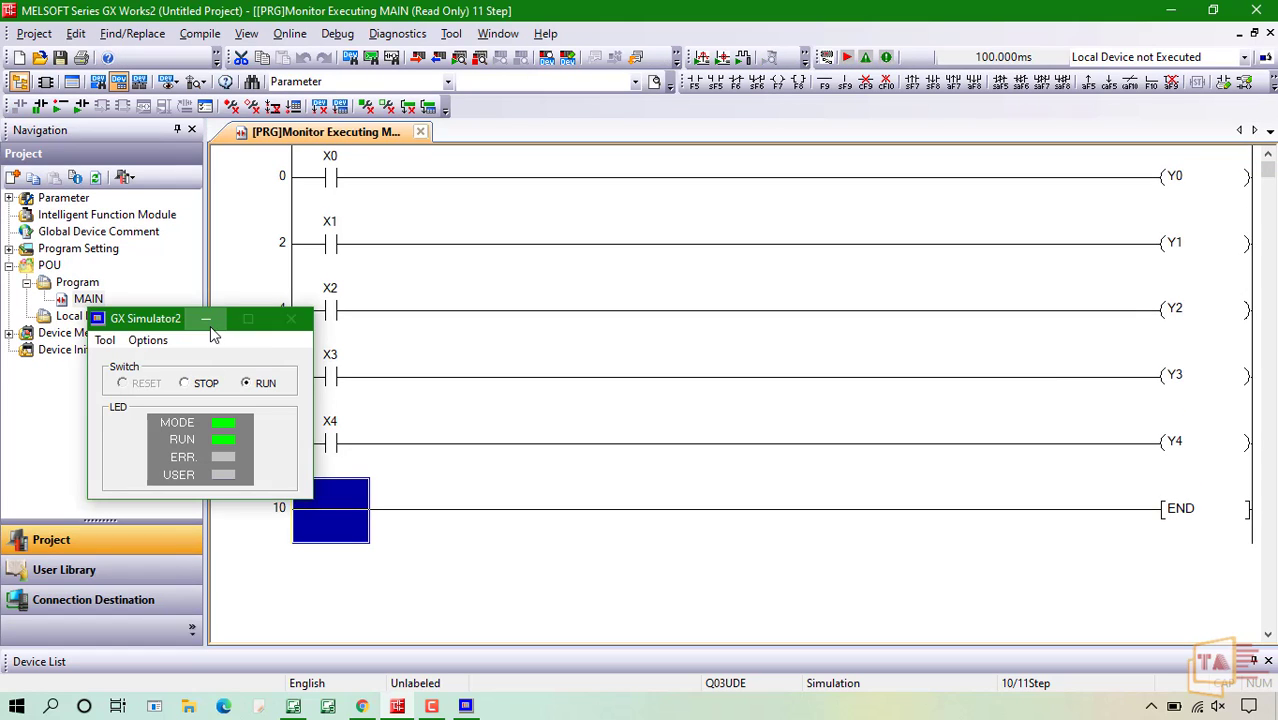
# Step: Switch to GT Designer3, launch the GOT screen simulation, move its window off the X contacts, and return to the GX Works2 ladder
pyautogui.click(293, 706)
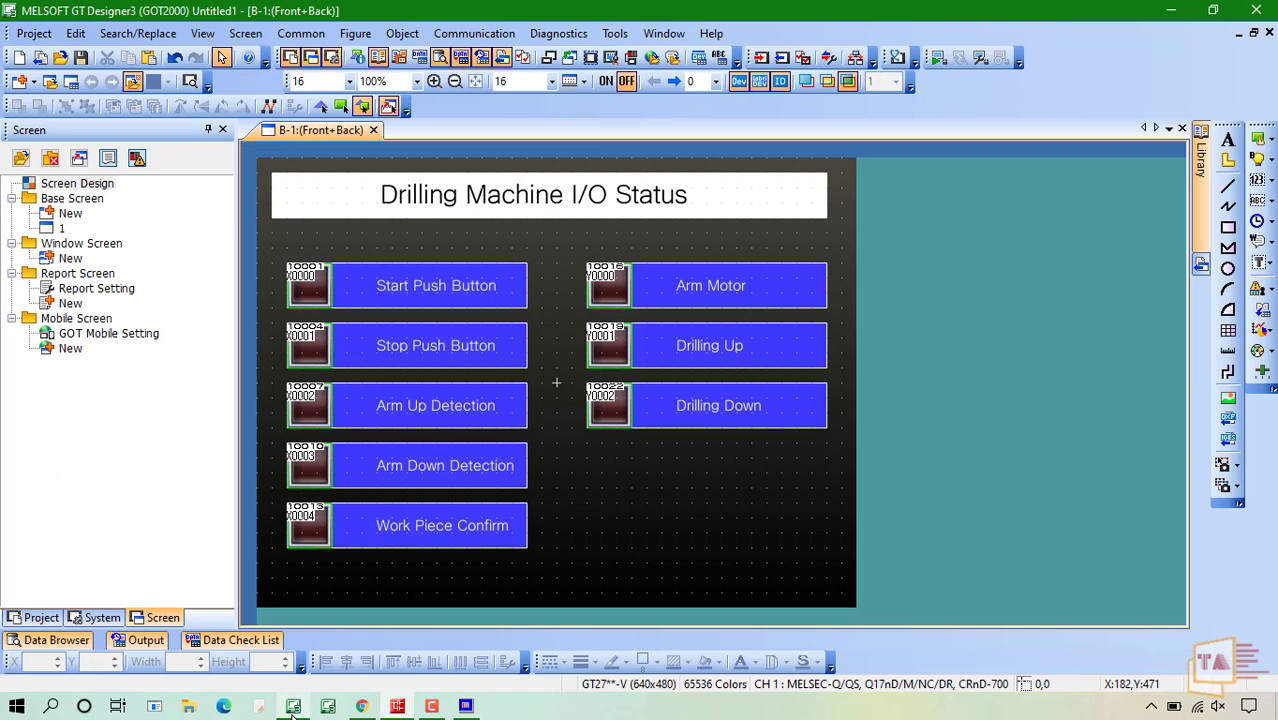
pyautogui.click(938, 59)
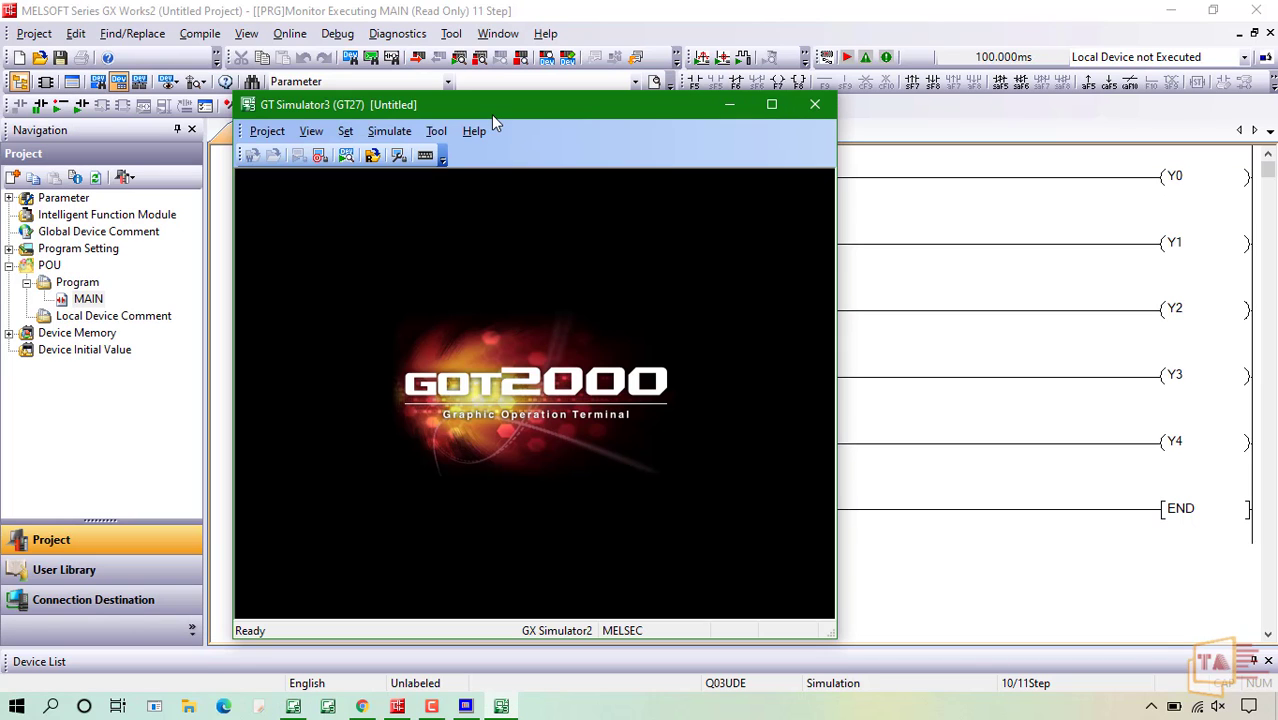
pyautogui.moveTo(492, 116); pyautogui.dragTo(707, 100)
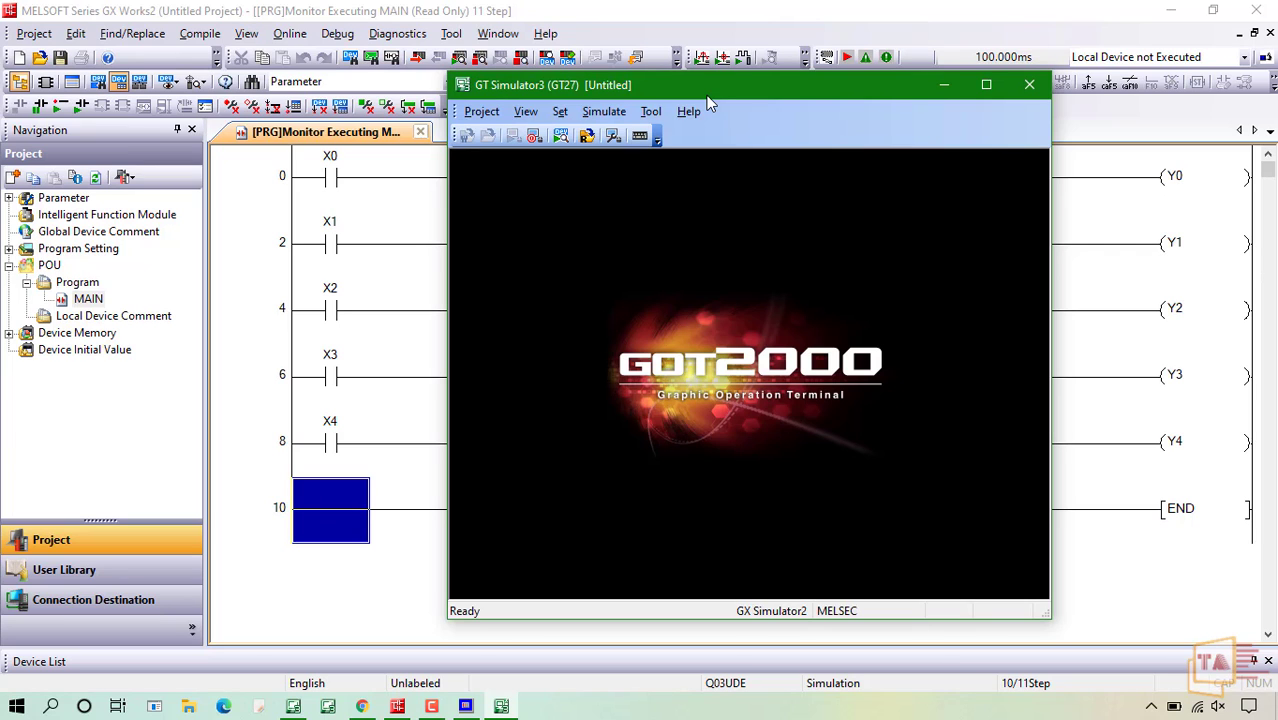
pyautogui.click(826, 5)
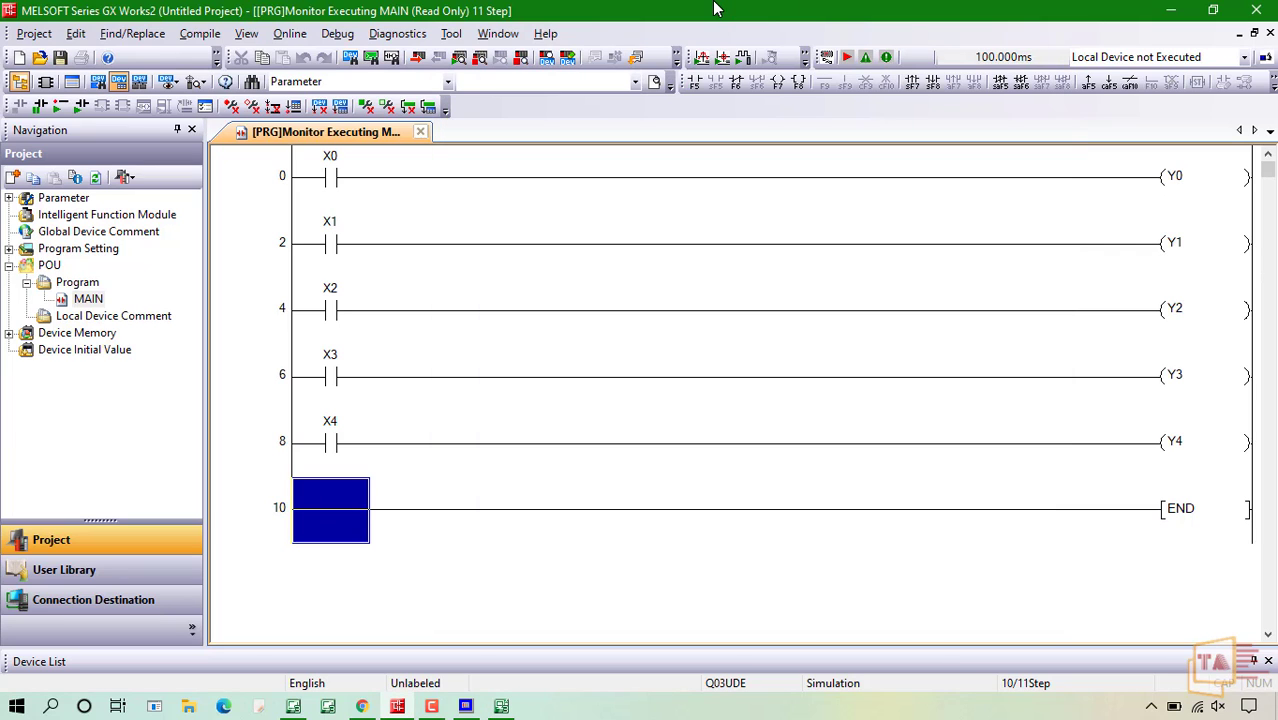
# Step: Restore the GX Works2 window, minimize the browser, and separate the ladder window from the GT Simulator3 window on the desktop
pyautogui.moveTo(765, 9); pyautogui.dragTo(713, 43)
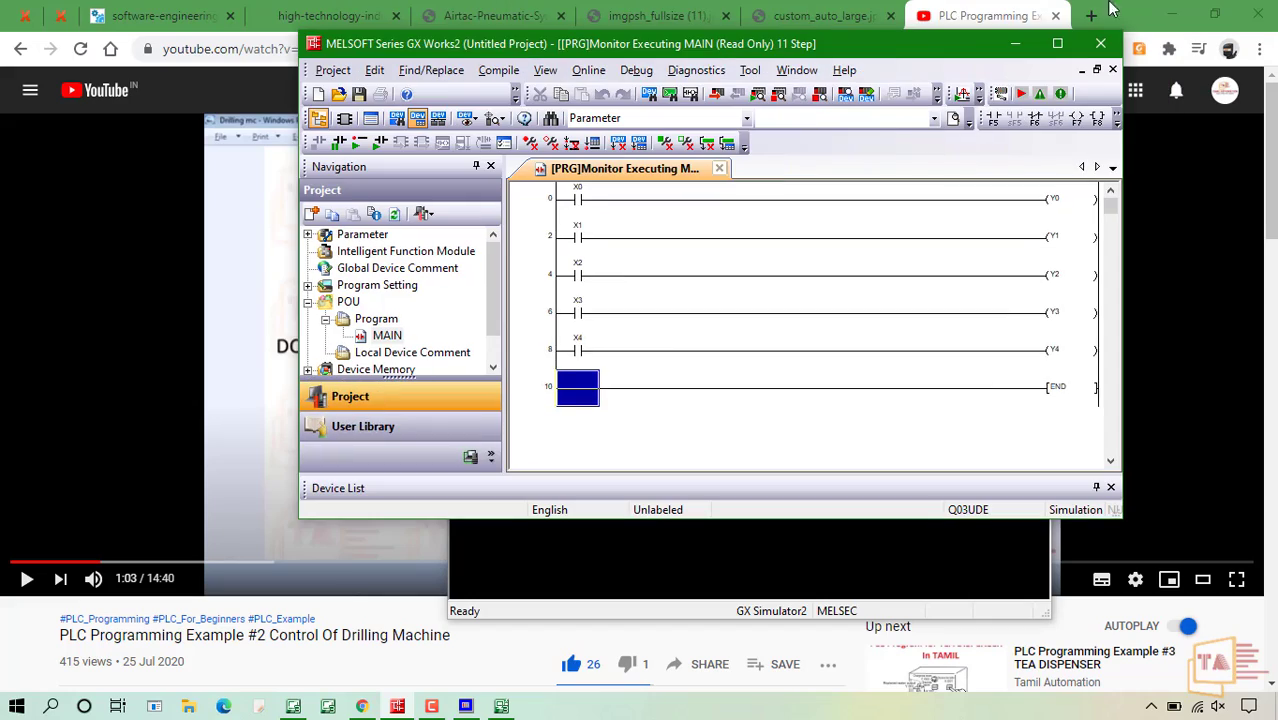
pyautogui.click(1172, 15)
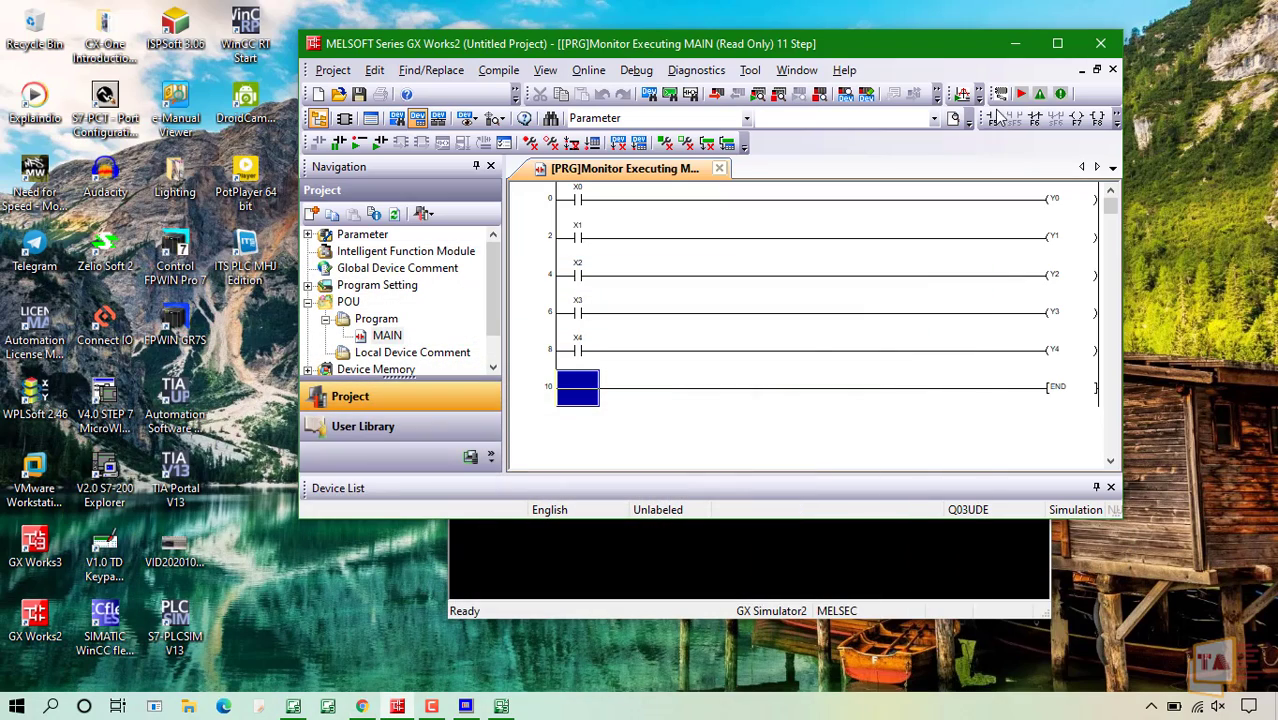
pyautogui.moveTo(702, 48); pyautogui.dragTo(453, 51)
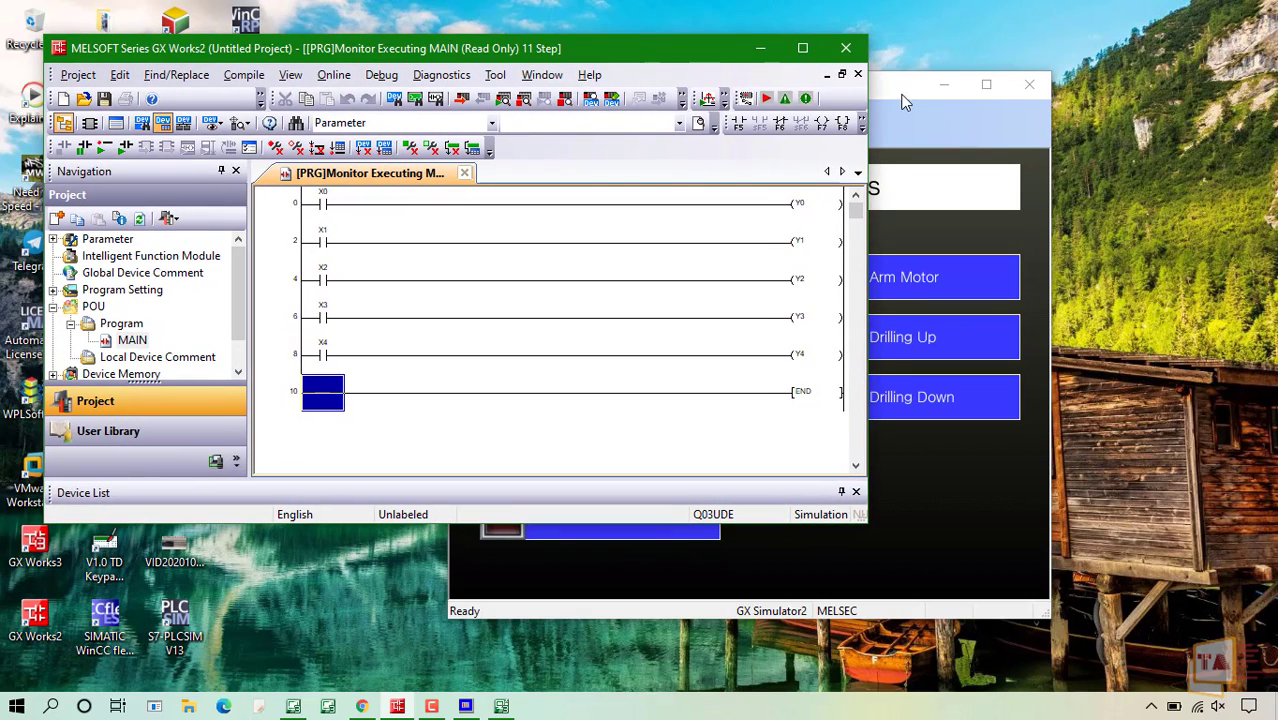
pyautogui.moveTo(907, 96); pyautogui.dragTo(1111, 167)
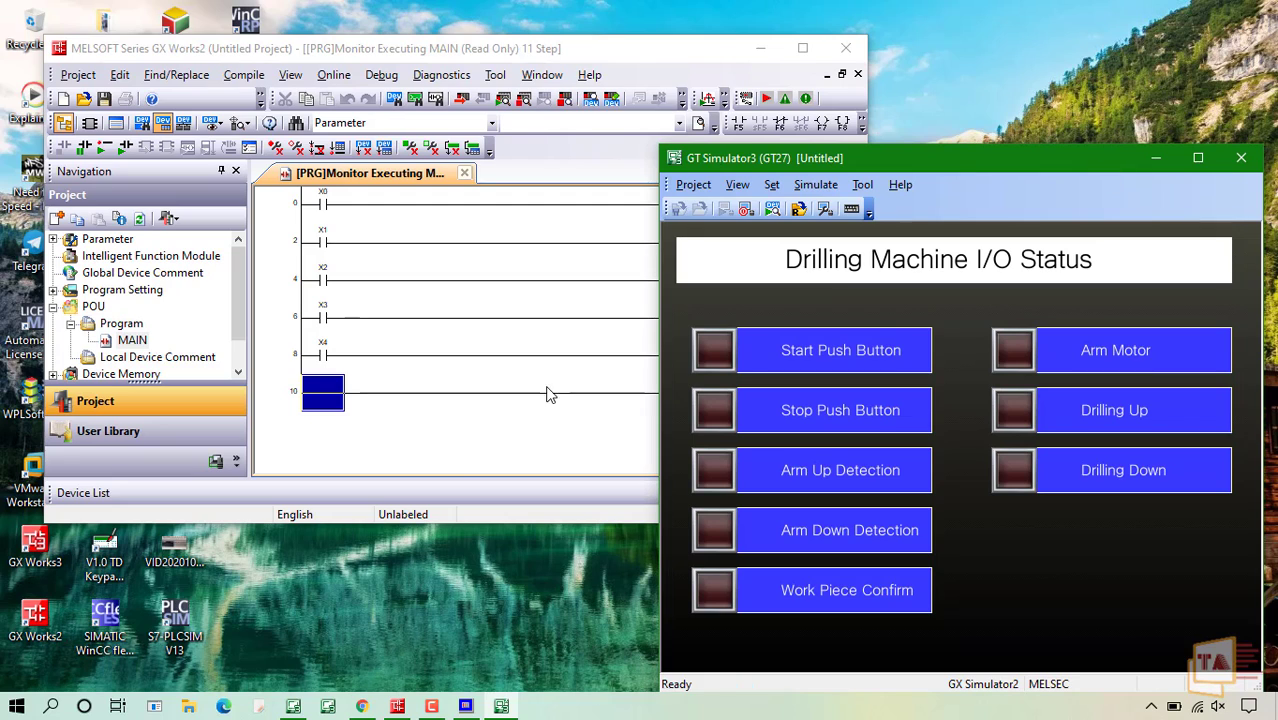
pyautogui.click(462, 463)
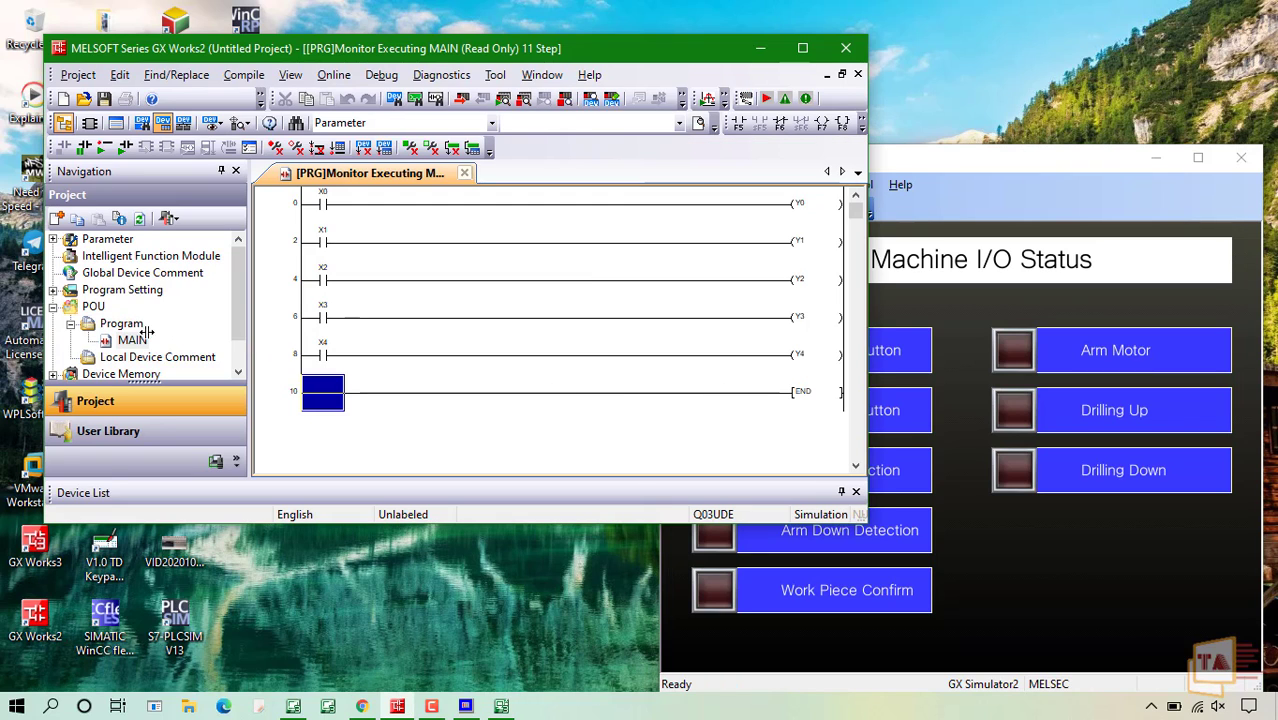
# Step: Shrink the Navigation pane and make the GX Works2 window taller and narrower so the ladder fits beside the simulated screen's lamps
pyautogui.moveTo(28, 365); pyautogui.dragTo(17, 366)
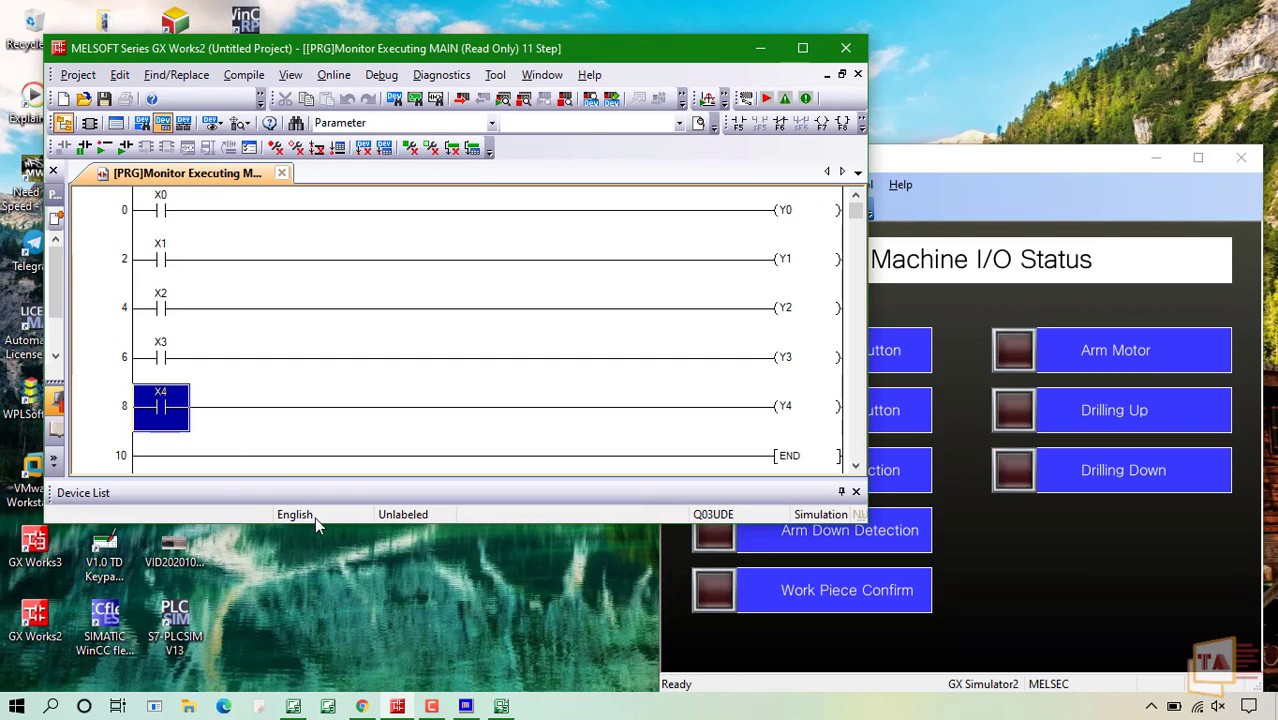
pyautogui.moveTo(315, 521); pyautogui.dragTo(315, 652)
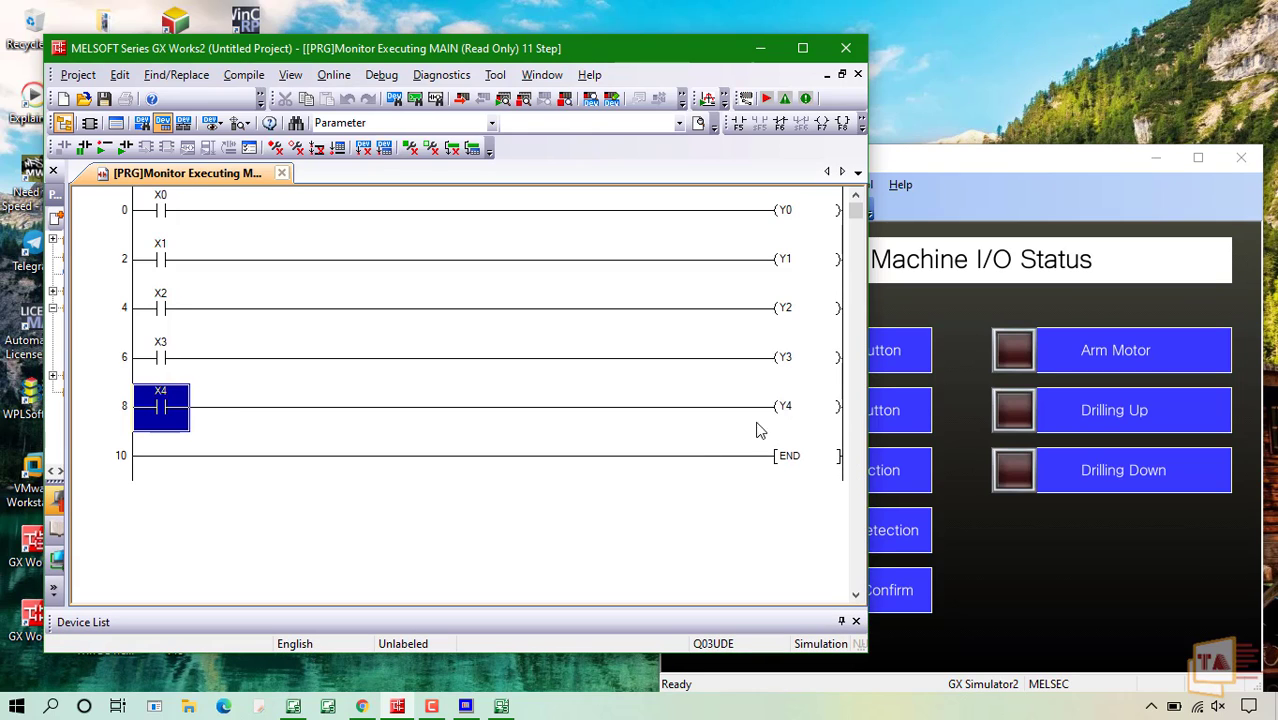
pyautogui.moveTo(866, 450); pyautogui.dragTo(686, 476)
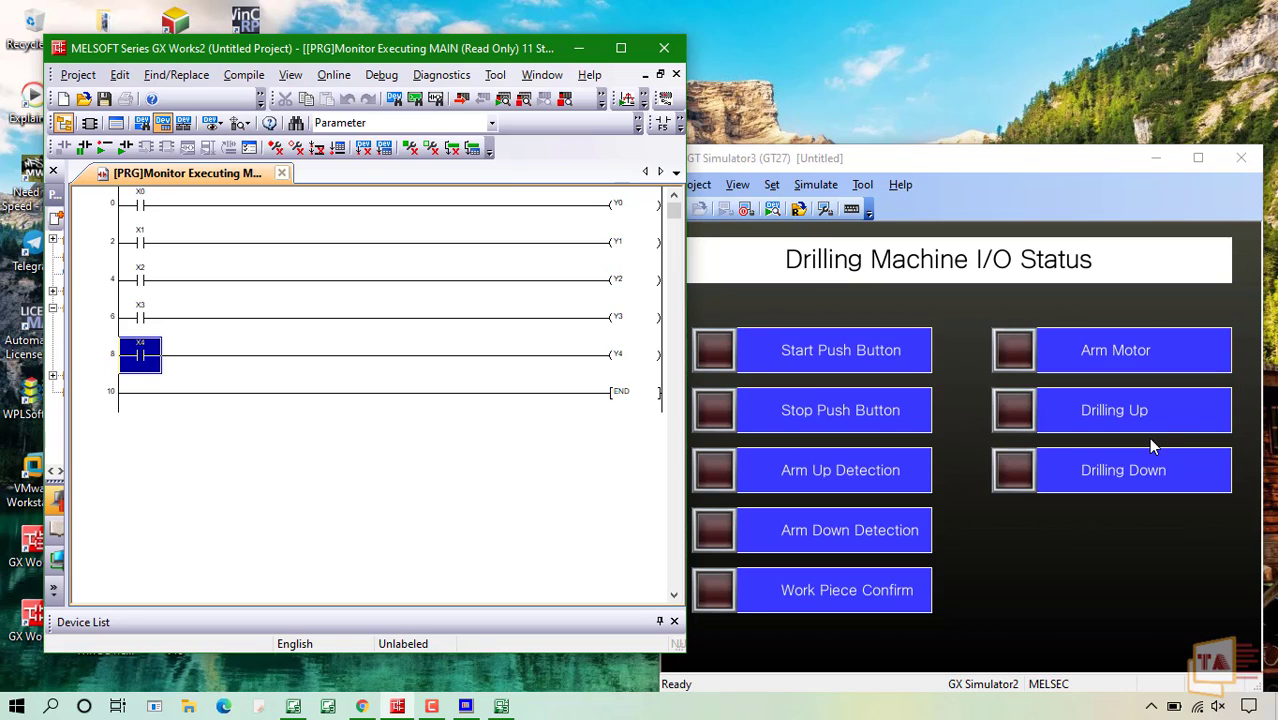
# Step: Toggle contact X0 on and off several times, leave it on, and check its lamps in an enlarged GT Simulator3 window before restoring it
pyautogui.click(150, 208)
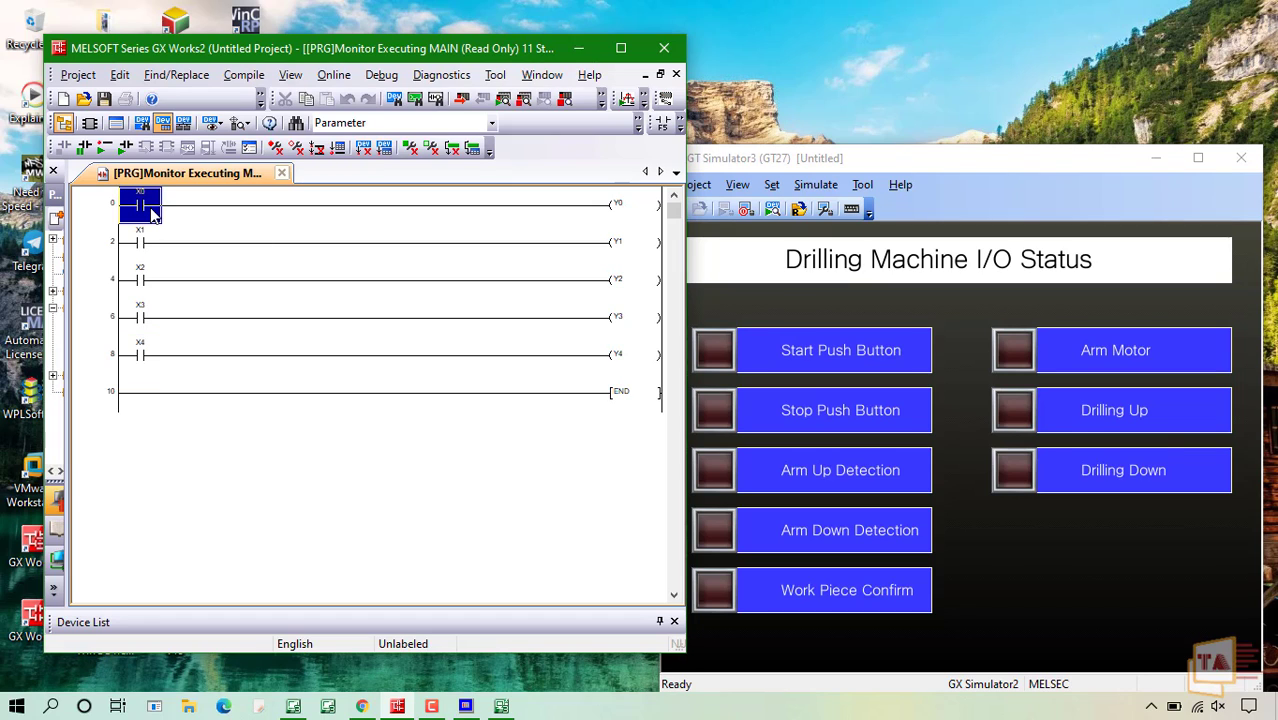
pyautogui.keyDown('shift'); pyautogui.doubleClick(150, 208); pyautogui.keyUp('shift')
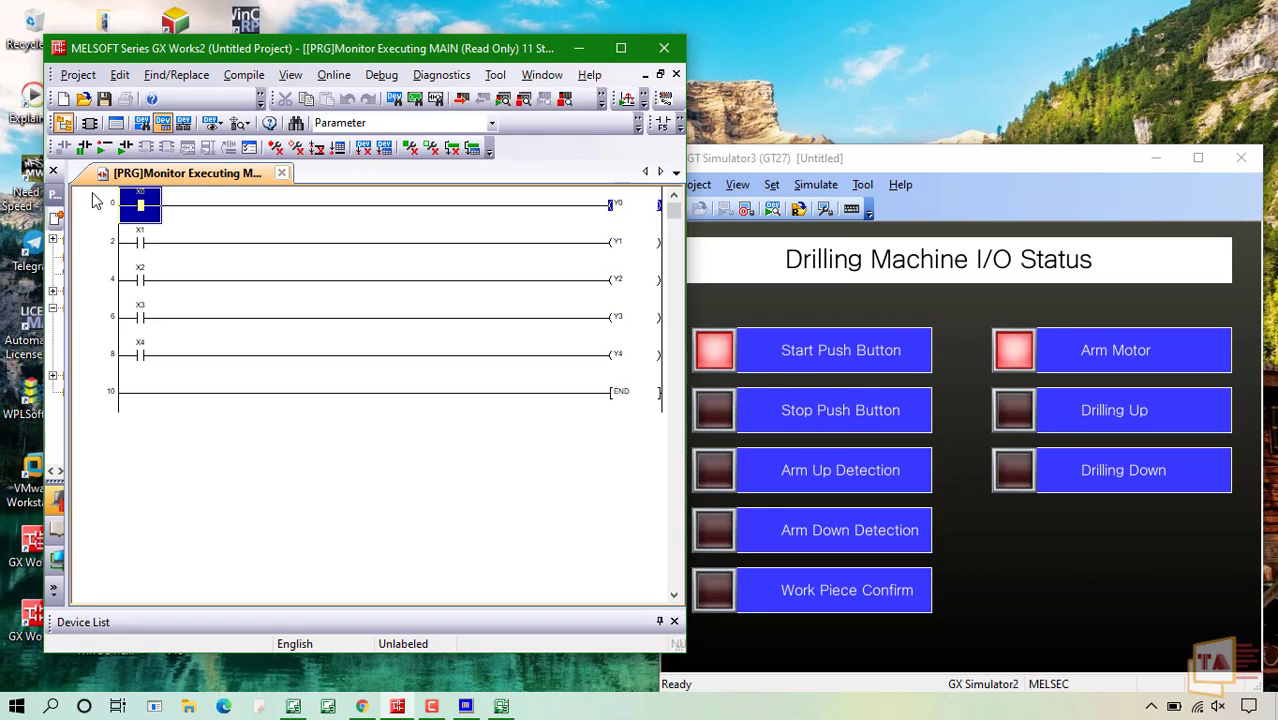
pyautogui.hotkey('shift', 'Return')
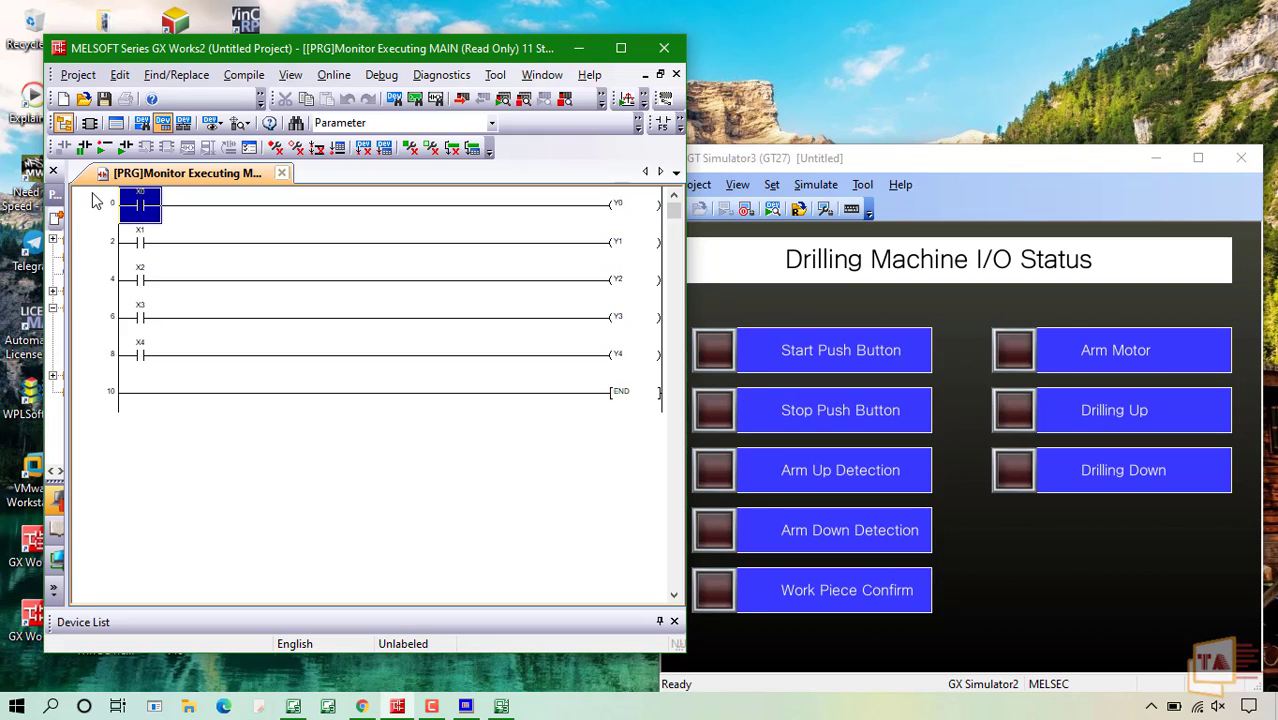
pyautogui.hotkey('shift', 'Return')
pyautogui.hotkey('shift', 'Return')
pyautogui.hotkey('shift', 'Return')
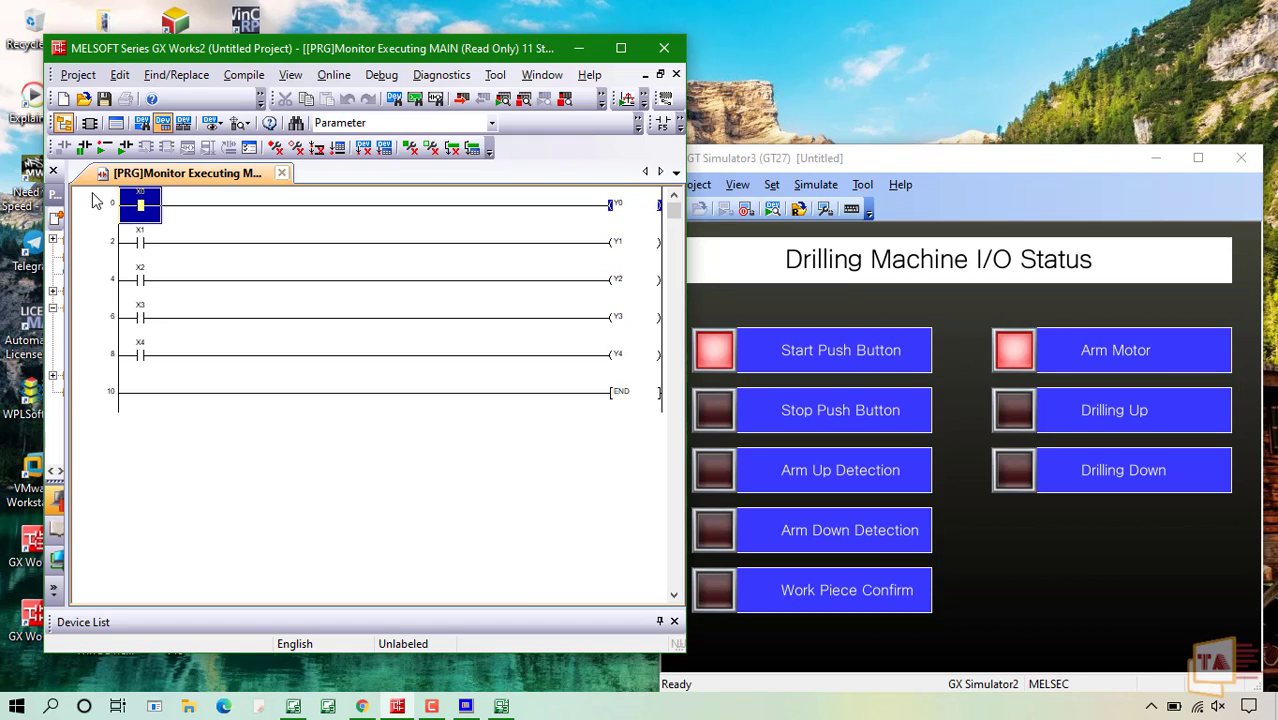
pyautogui.hotkey('shift', 'Return')
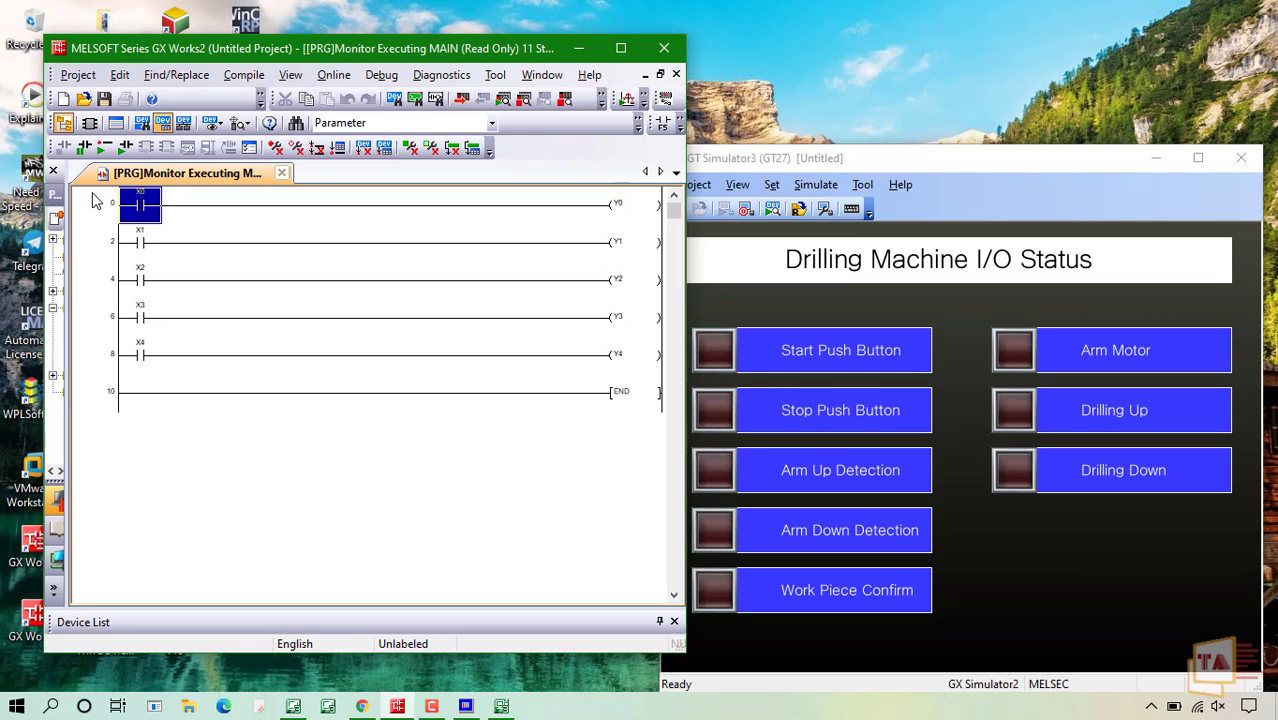
pyautogui.hotkey('shift', 'Return')
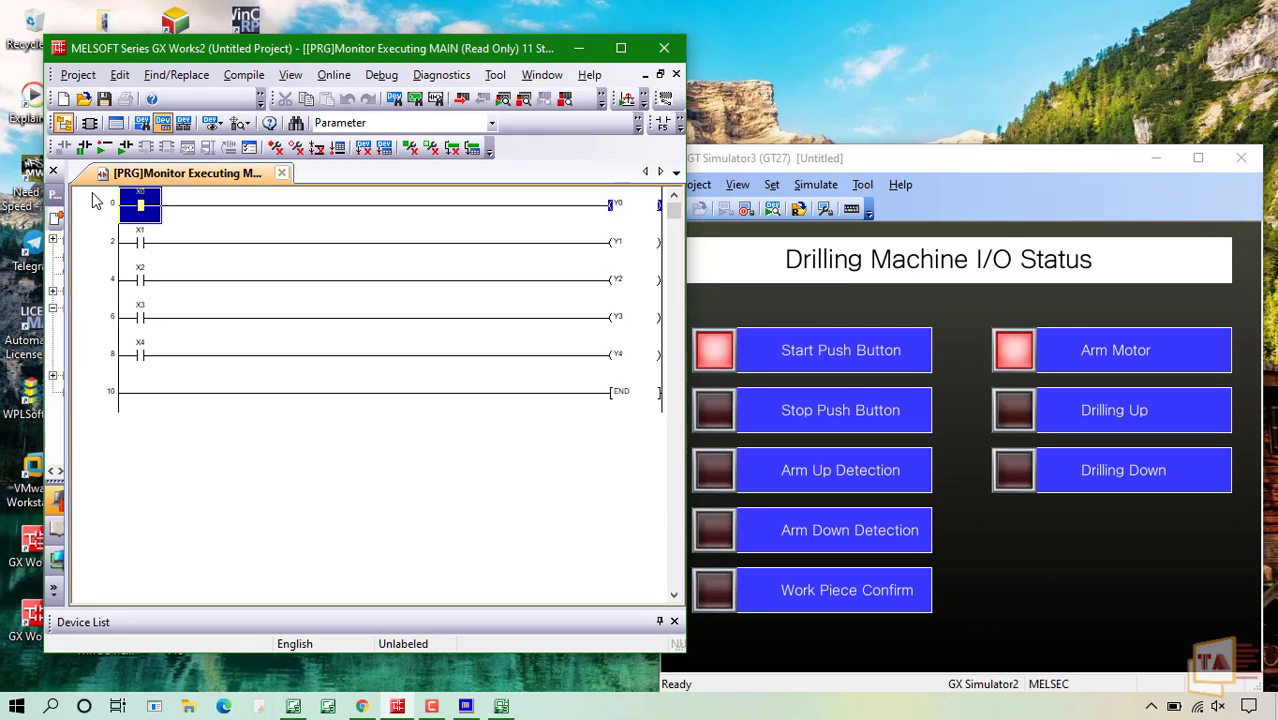
pyautogui.doubleClick(872, 159)
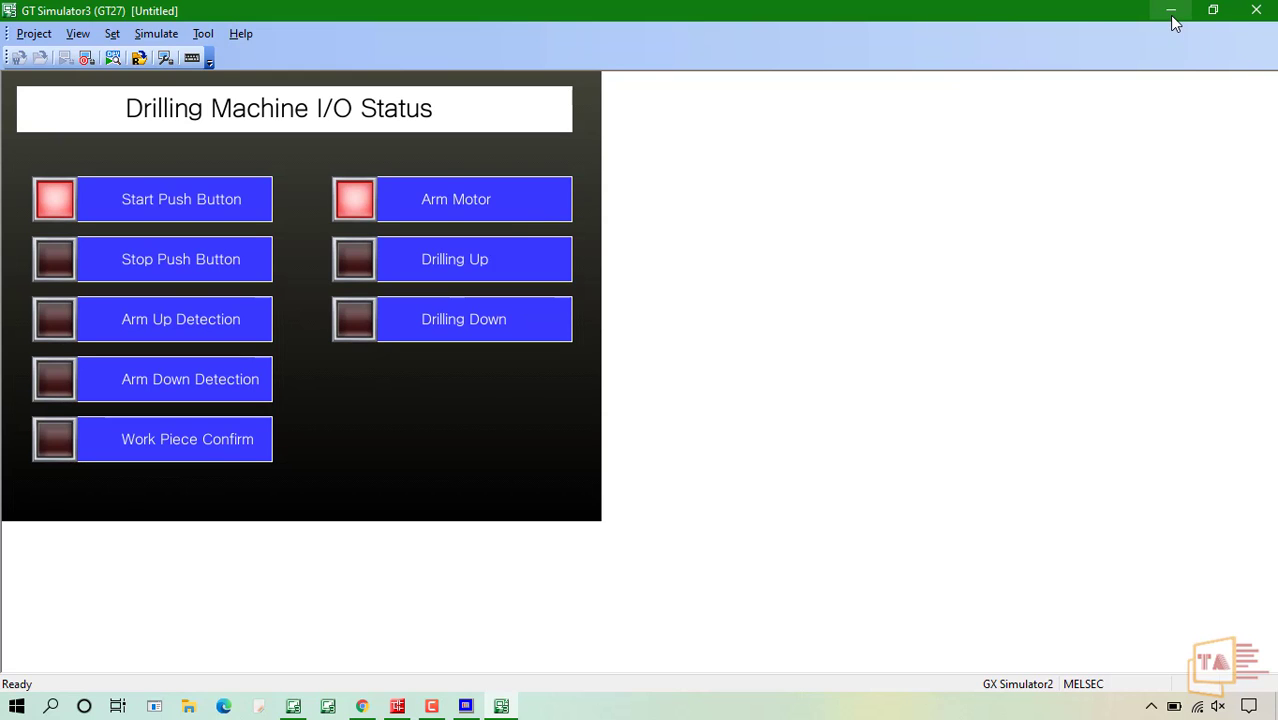
pyautogui.click(1213, 10)
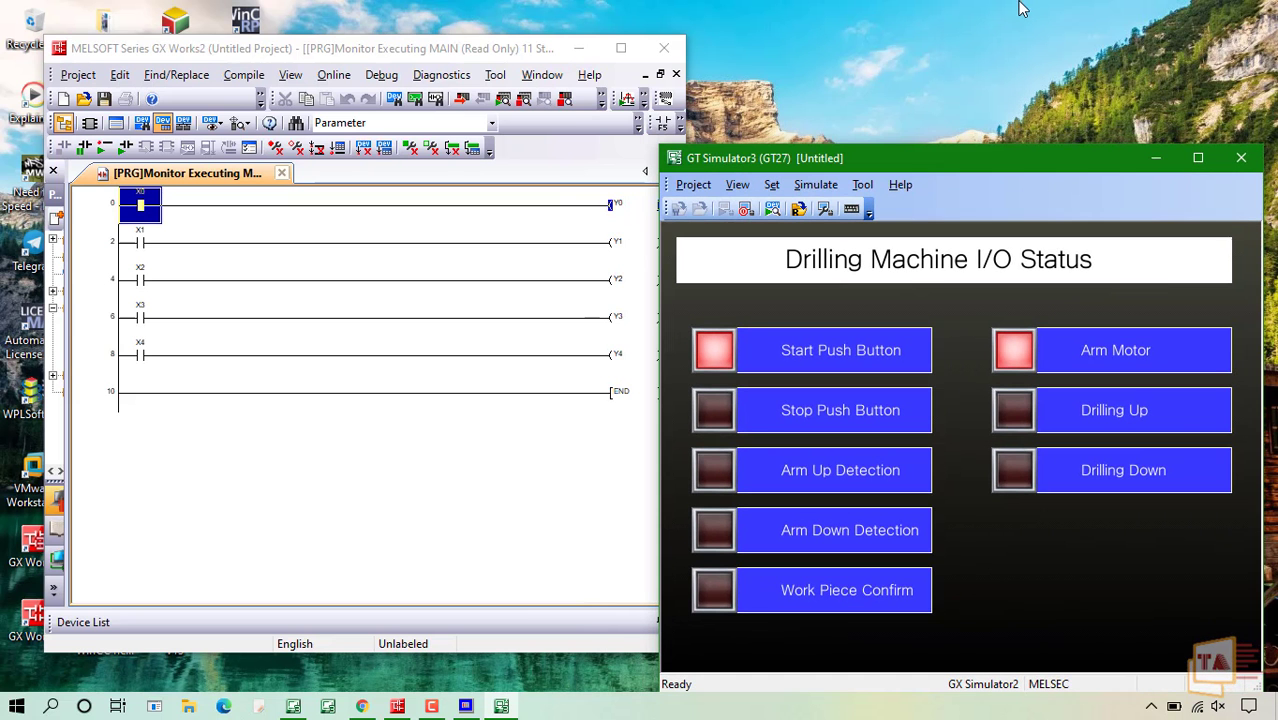
# Step: Force contacts X1, X2 and X4 on in the monitored ladder to test their lamps on the simulated screen
pyautogui.click(147, 247)
pyautogui.hotkey('shift', 'Return')
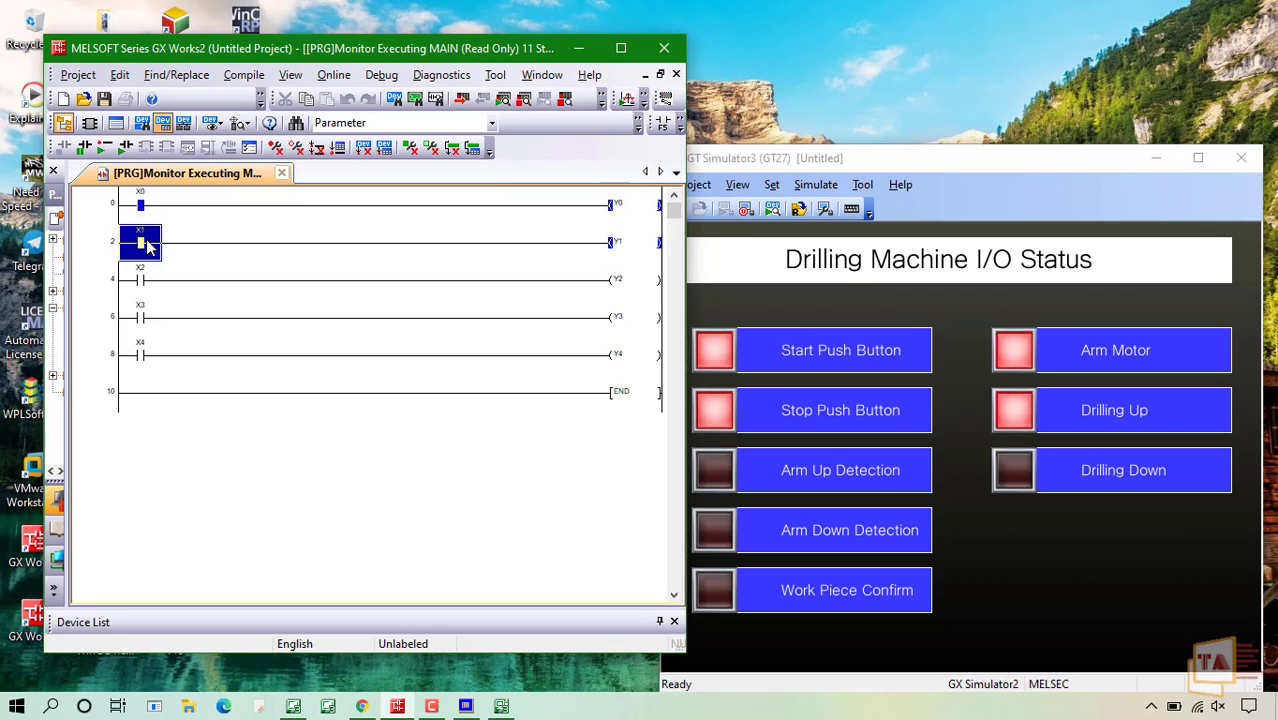
pyautogui.press('Down')
pyautogui.hotkey('shift', 'Return')
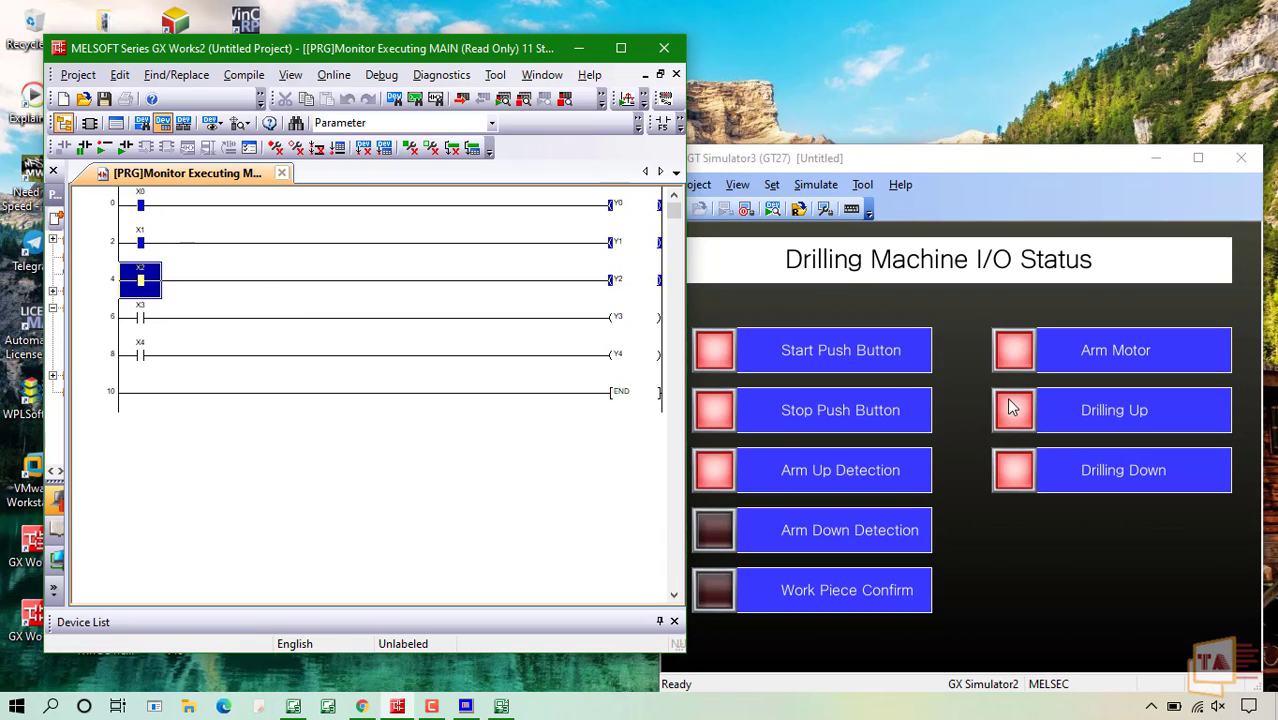
pyautogui.click(143, 350)
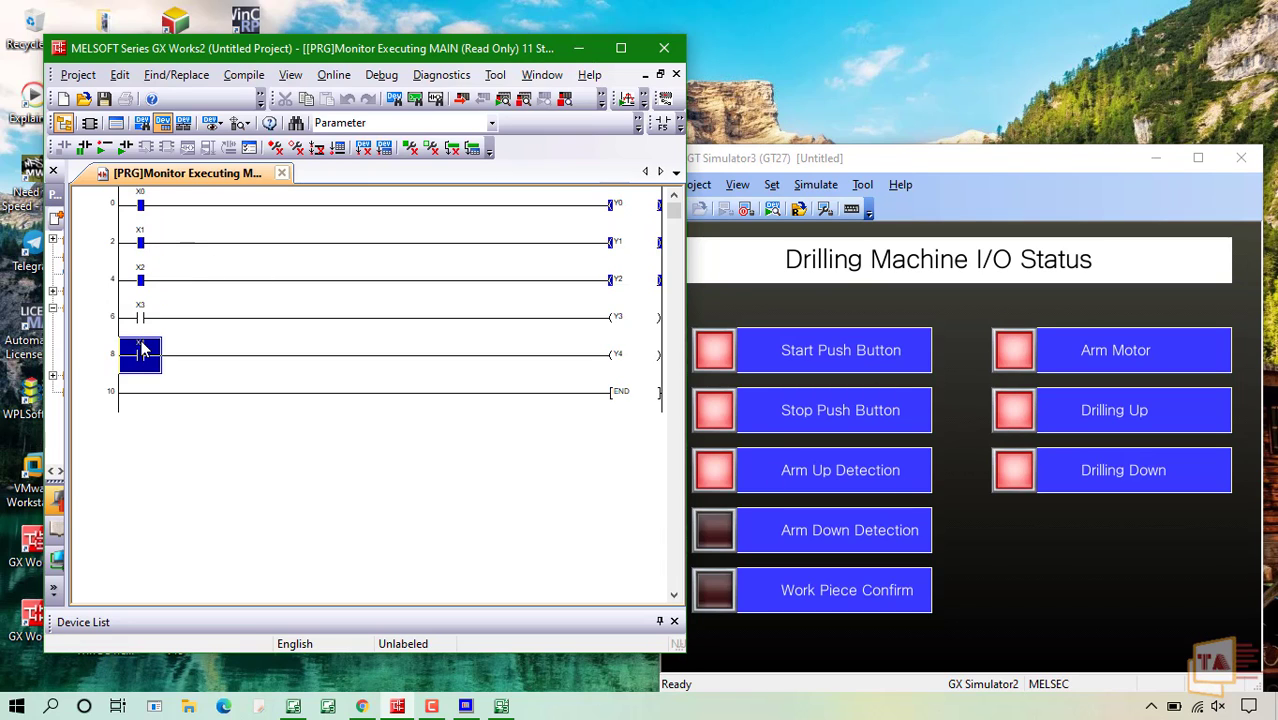
pyautogui.hotkey('shift', 'Return')
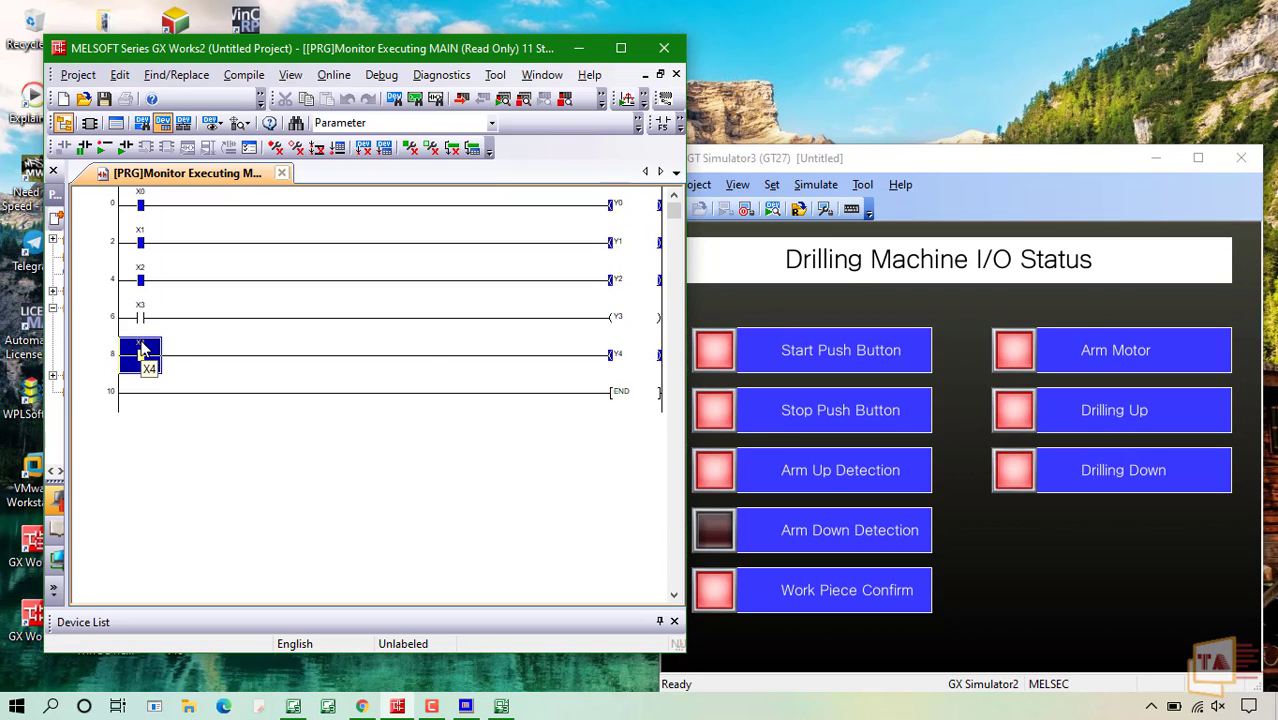